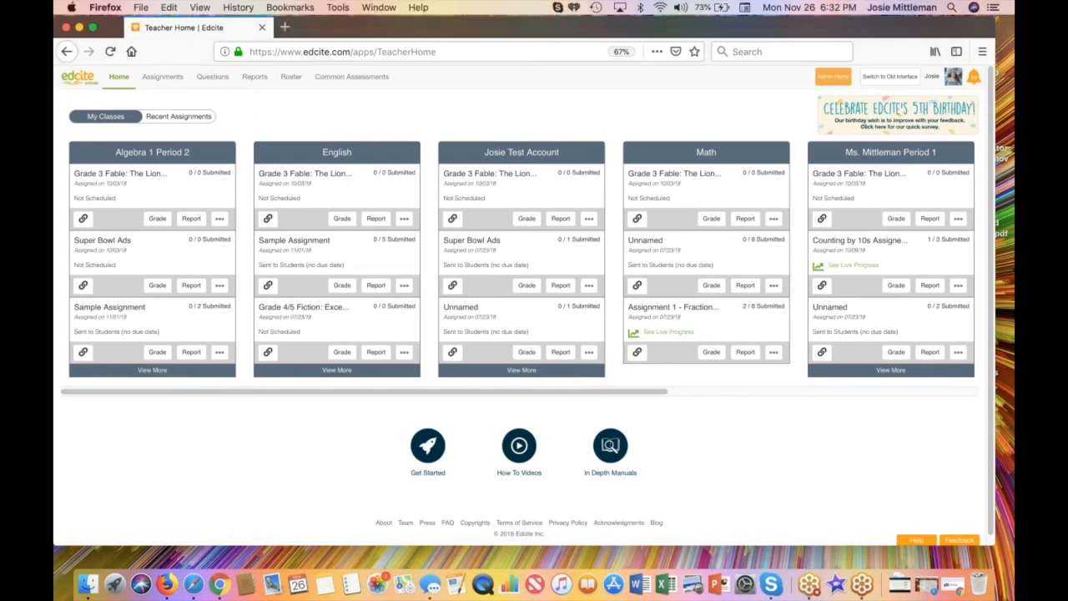
Step: Start a new Fill in the Blanks - #002 question from the Select Answer types filtered by student action
mouse_move(213, 80)
click(230, 100)
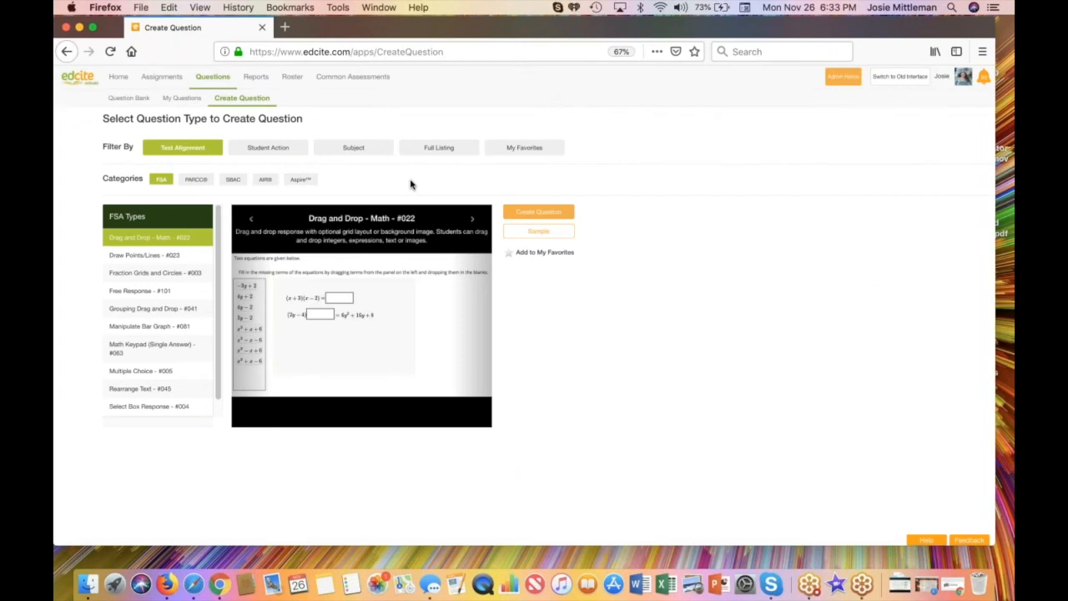
click(274, 154)
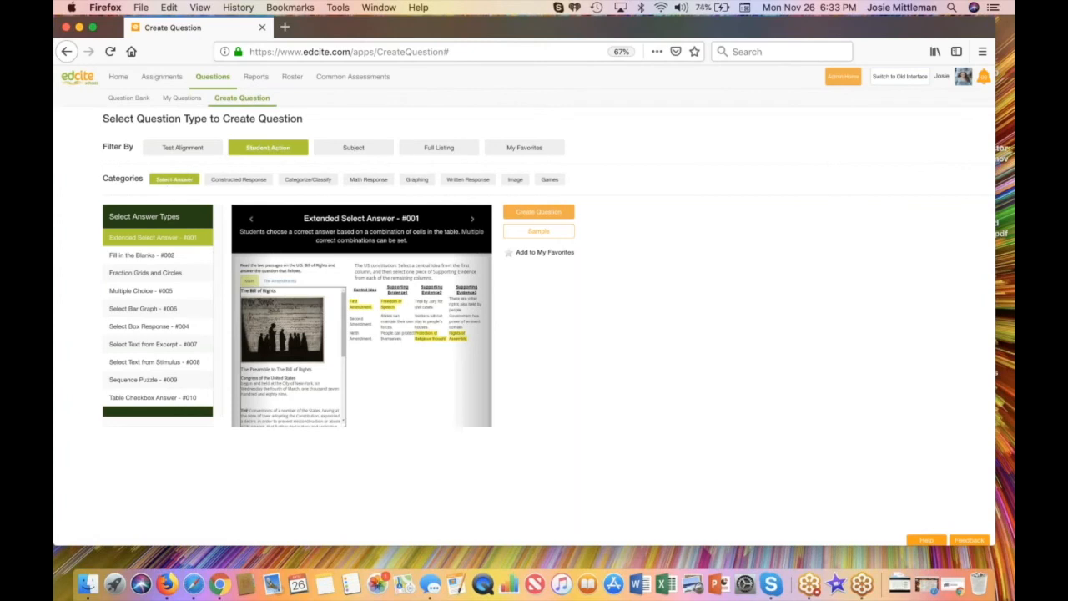
click(119, 262)
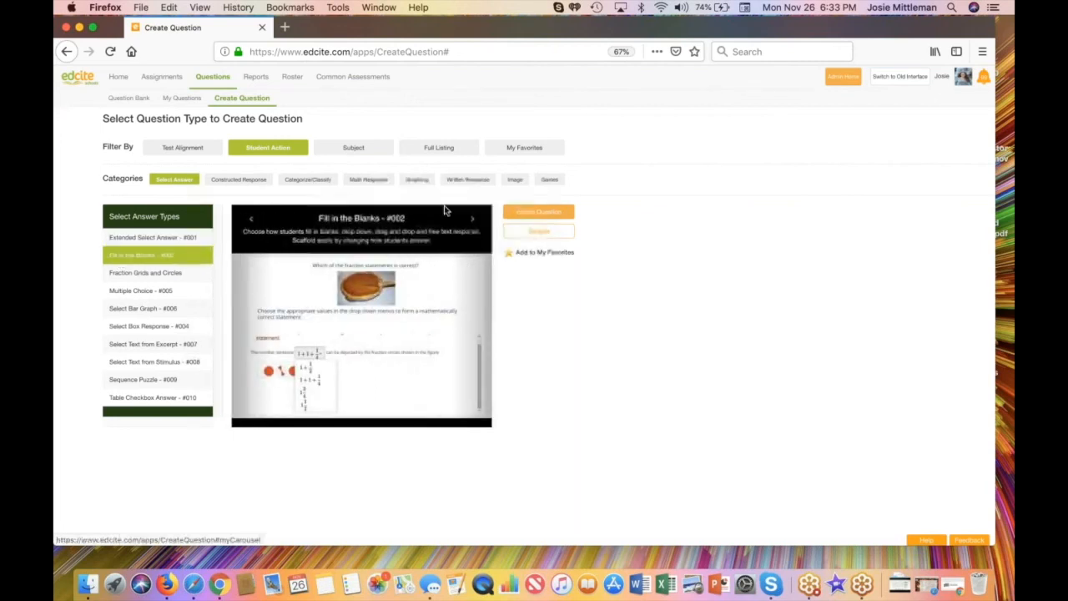
click(539, 213)
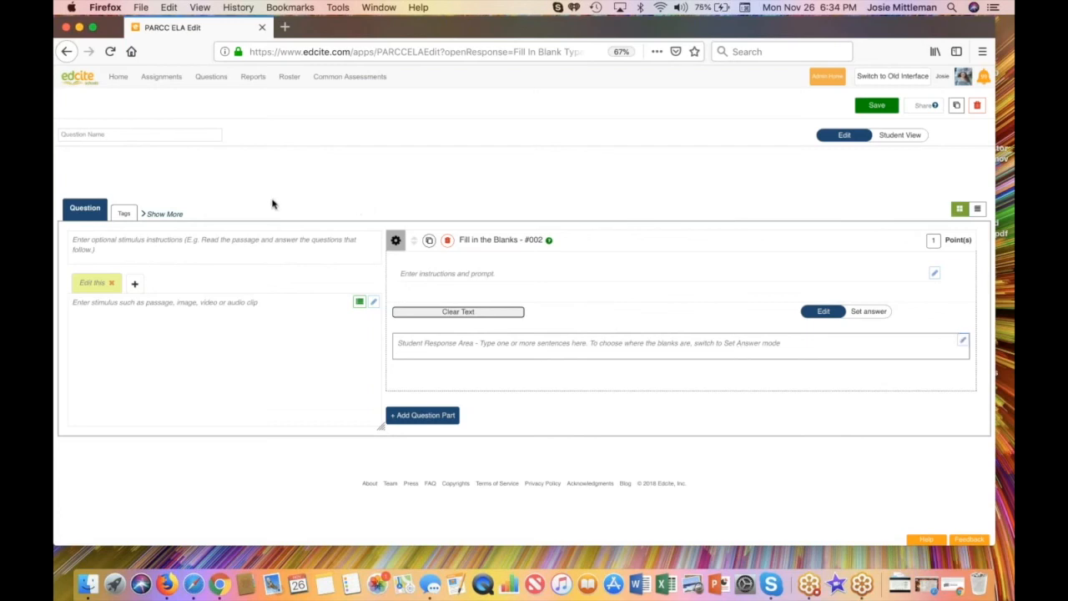
Step: Name the question "Fruit Question 1" and enter "An apple is the color red." as the student response sentence
click(151, 135)
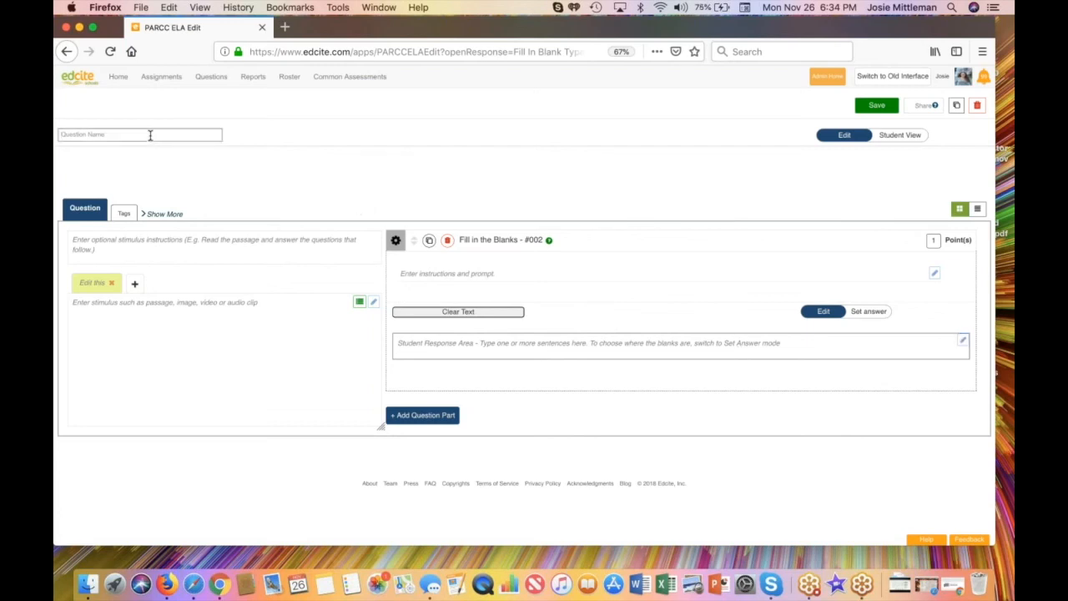
text(Fruit Question 1)
click(417, 349)
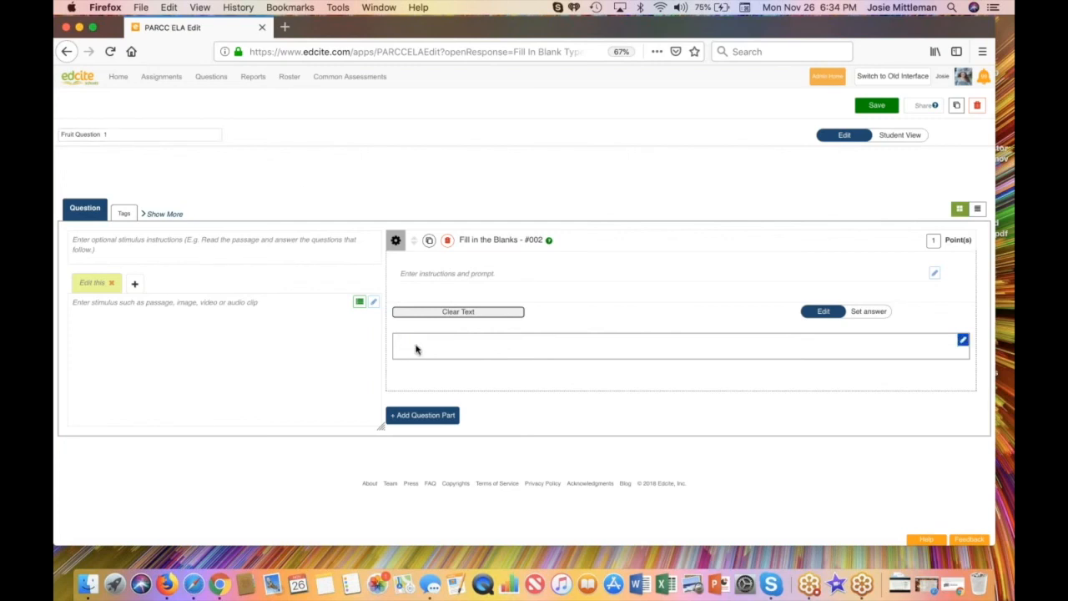
text(An apple is the color red.)
click(632, 387)
Step: Set the font size of the whole response sentence to 26px
click(963, 341)
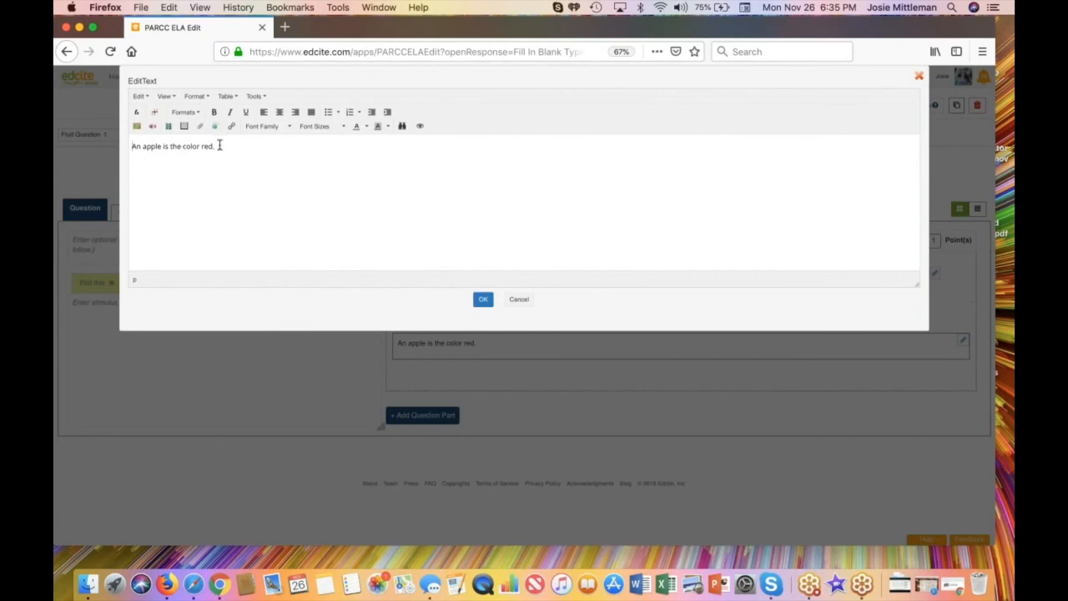
drag(218, 147, 127, 153)
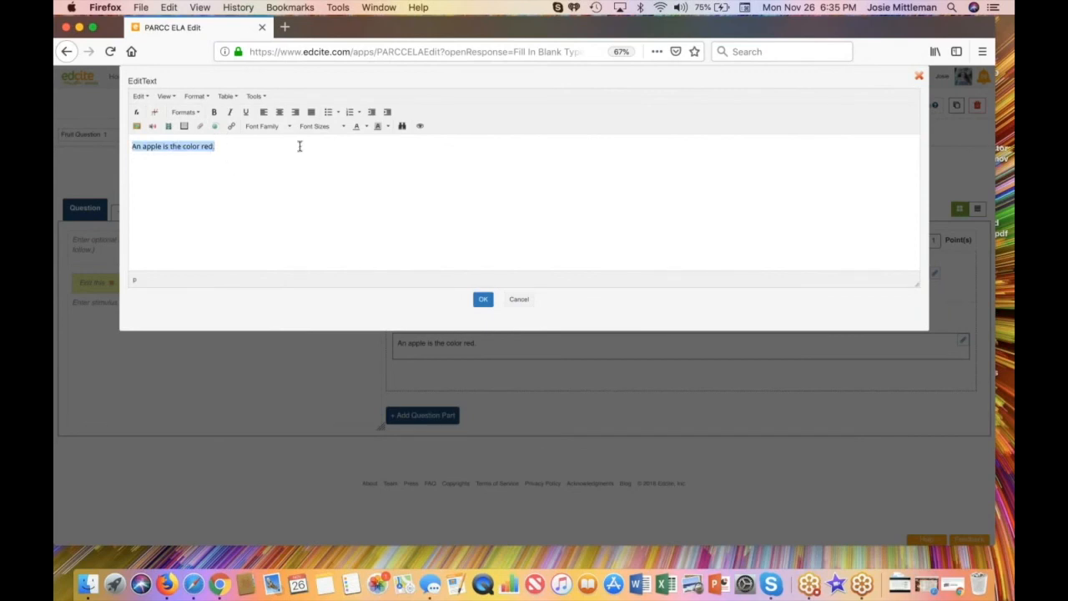
click(342, 127)
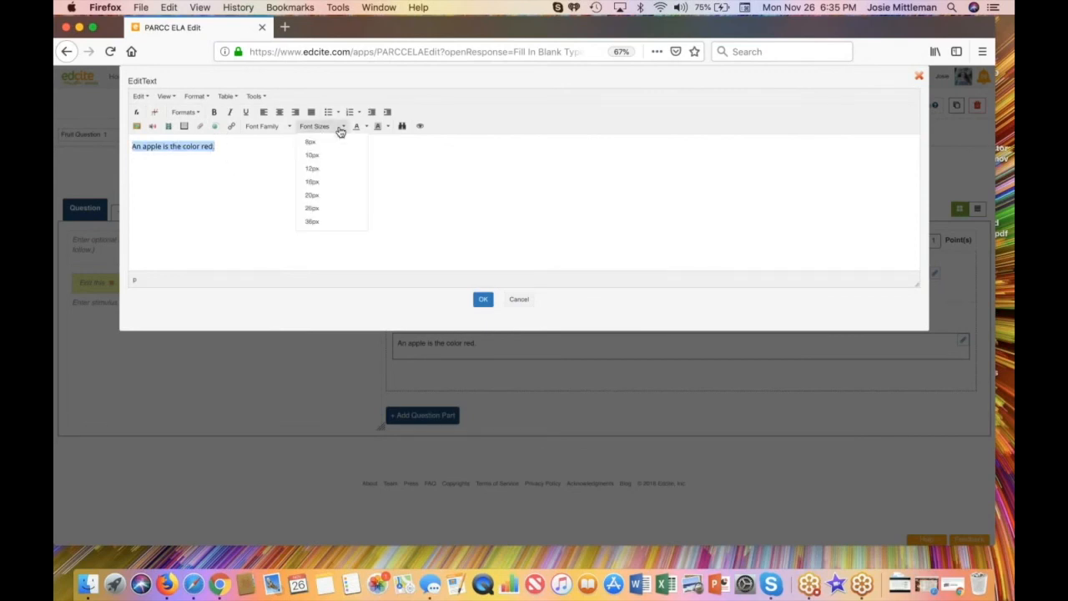
click(322, 208)
click(282, 200)
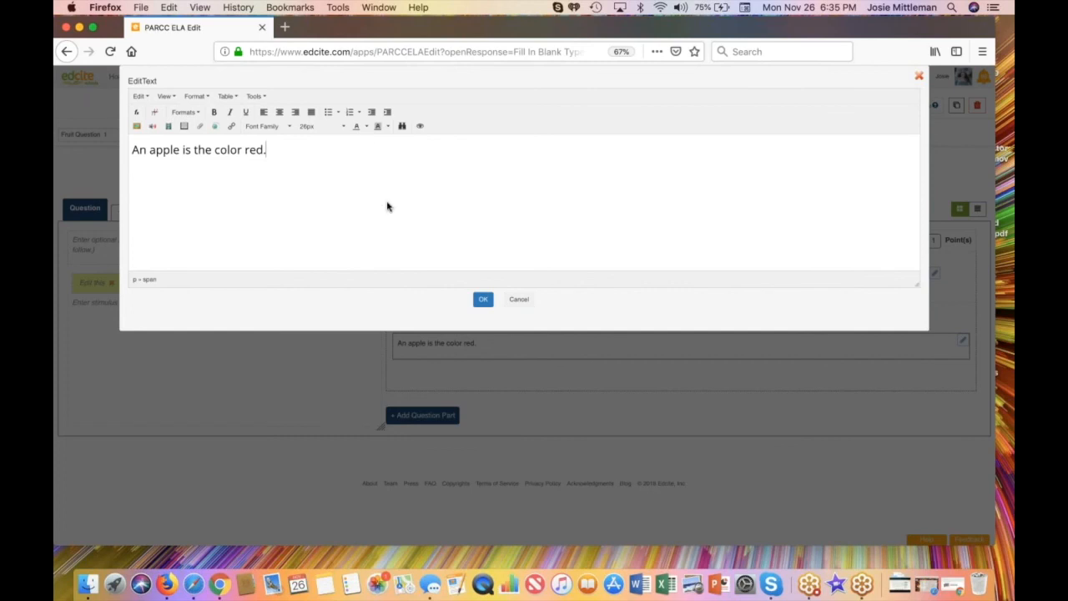
click(484, 300)
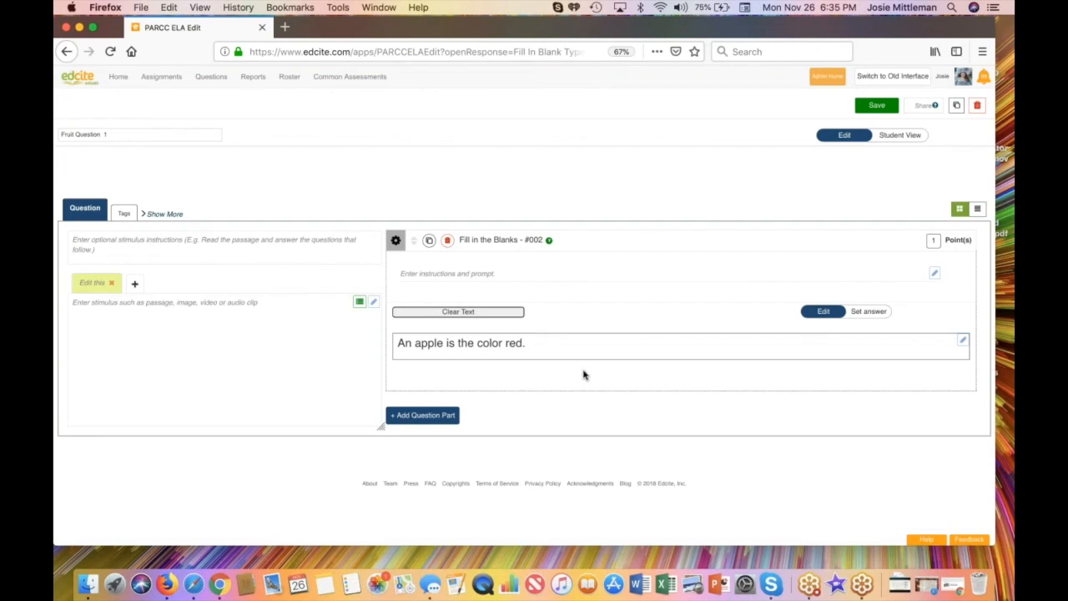
Step: Make the word "red" the blank to fill in and set its answer type to Drag & Drop Answer
click(868, 312)
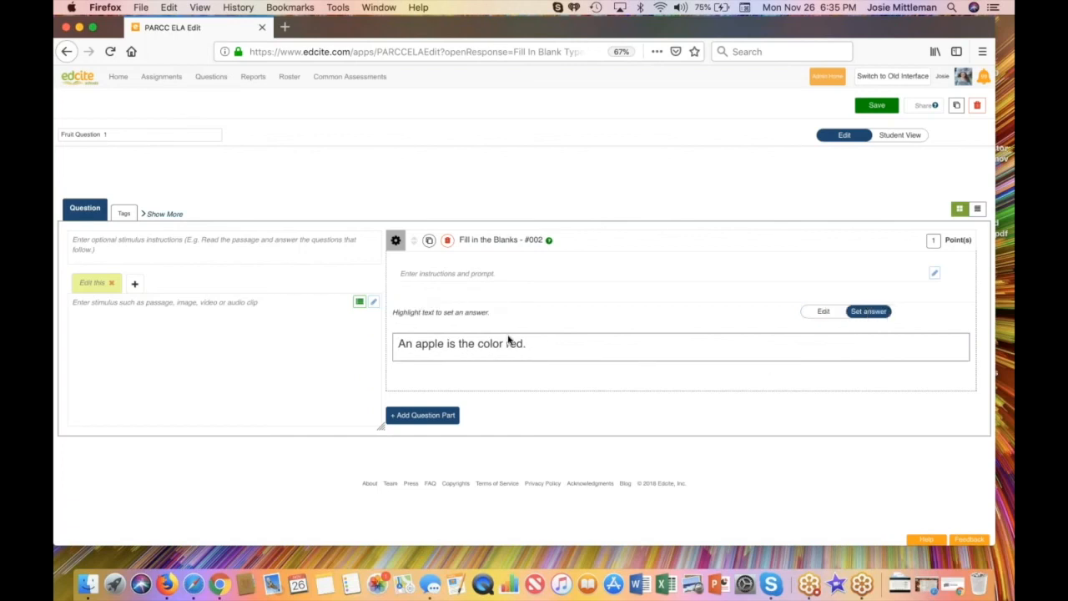
drag(505, 342, 526, 343)
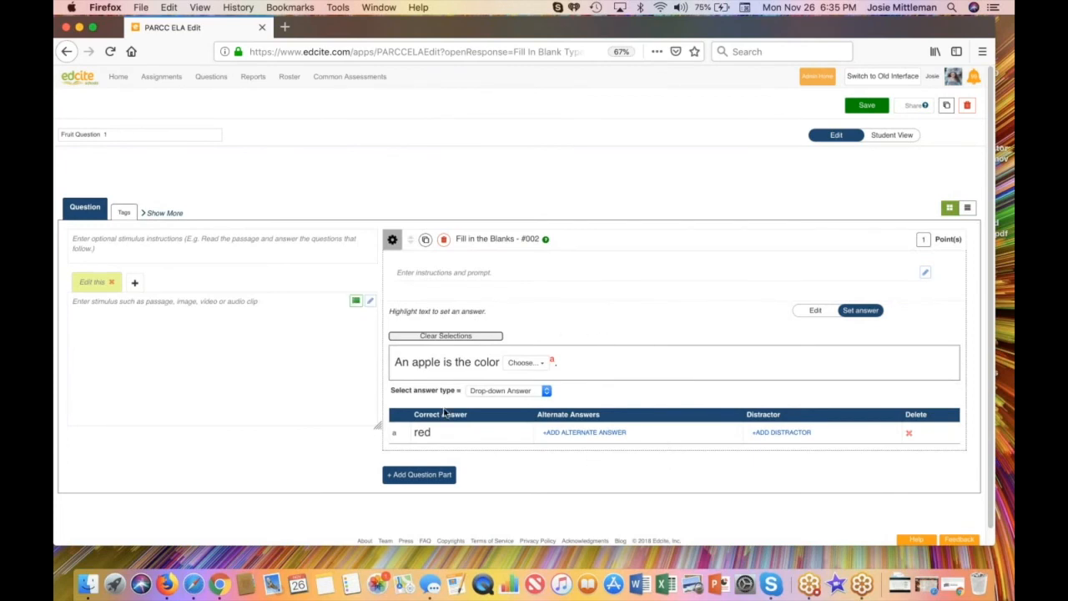
click(546, 393)
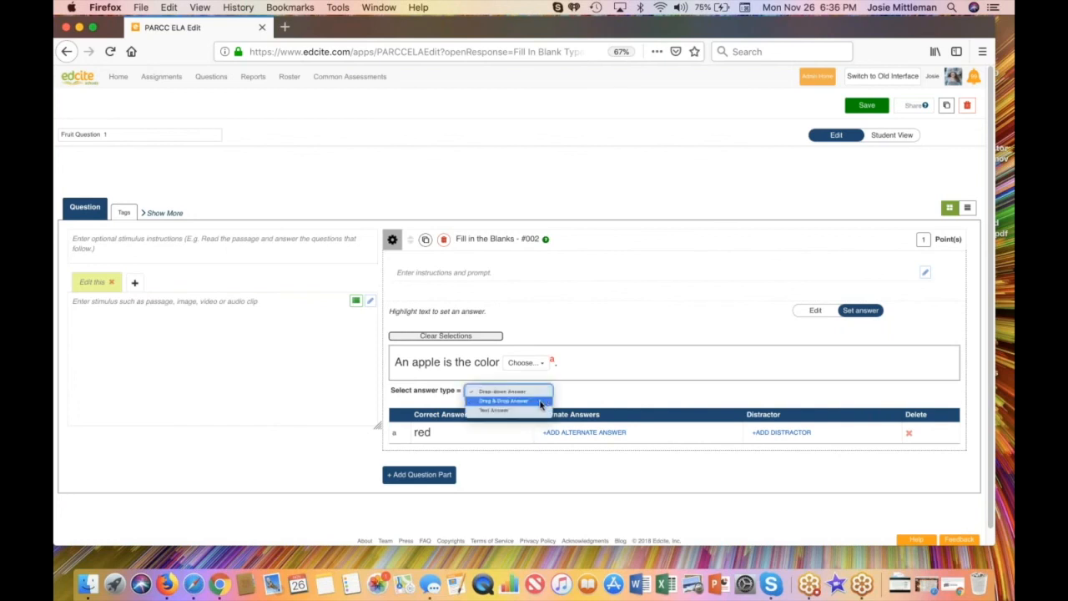
click(539, 404)
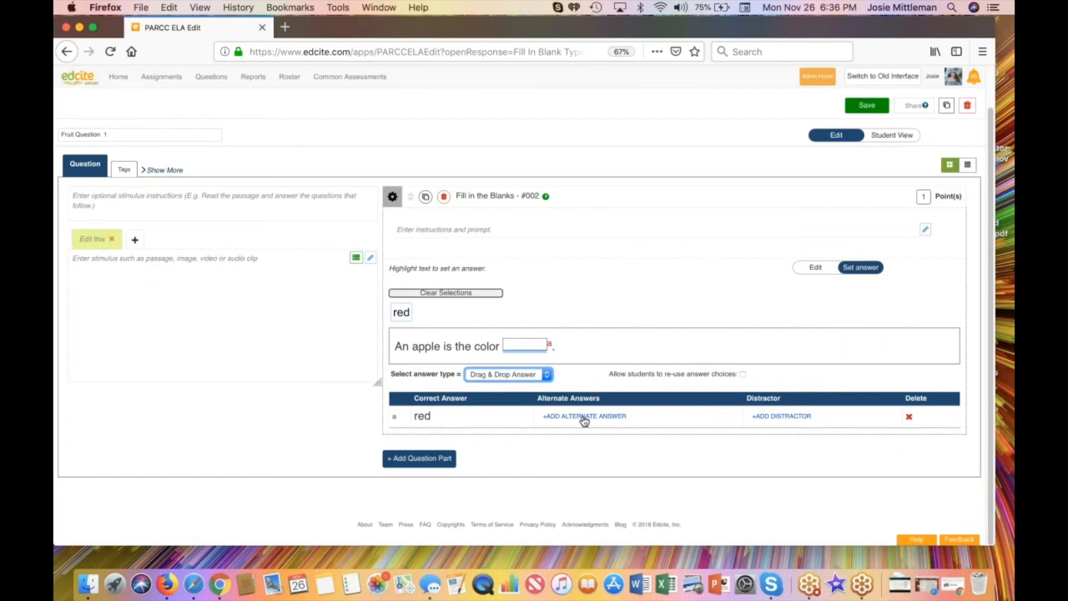
Step: Add "yellow" and "orange" as distractors for the blank
click(771, 417)
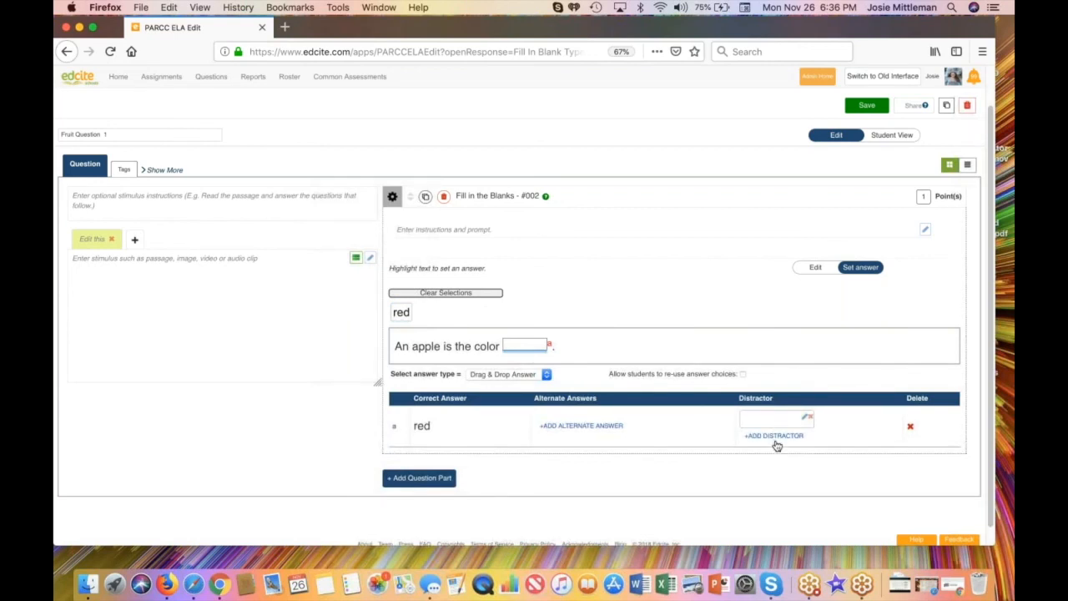
text(yellow)
click(773, 436)
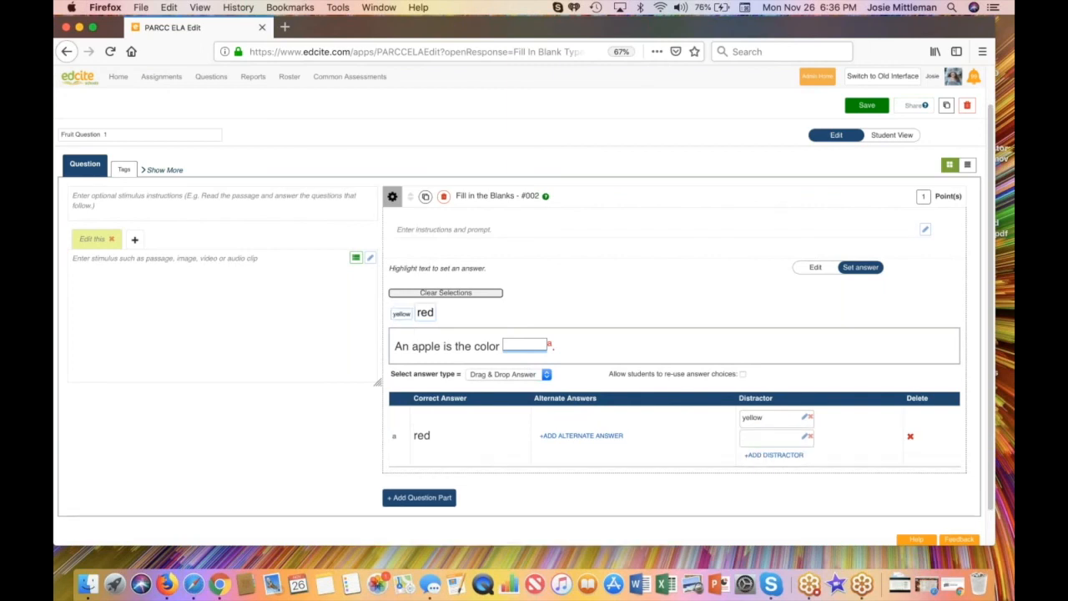
click(804, 437)
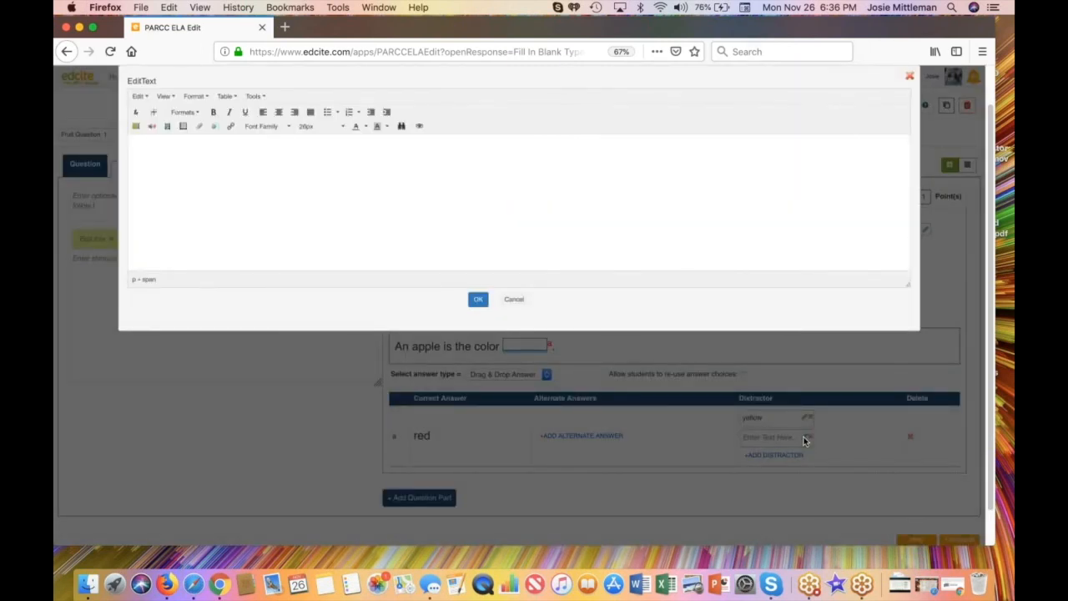
click(321, 158)
text(orange)
click(478, 299)
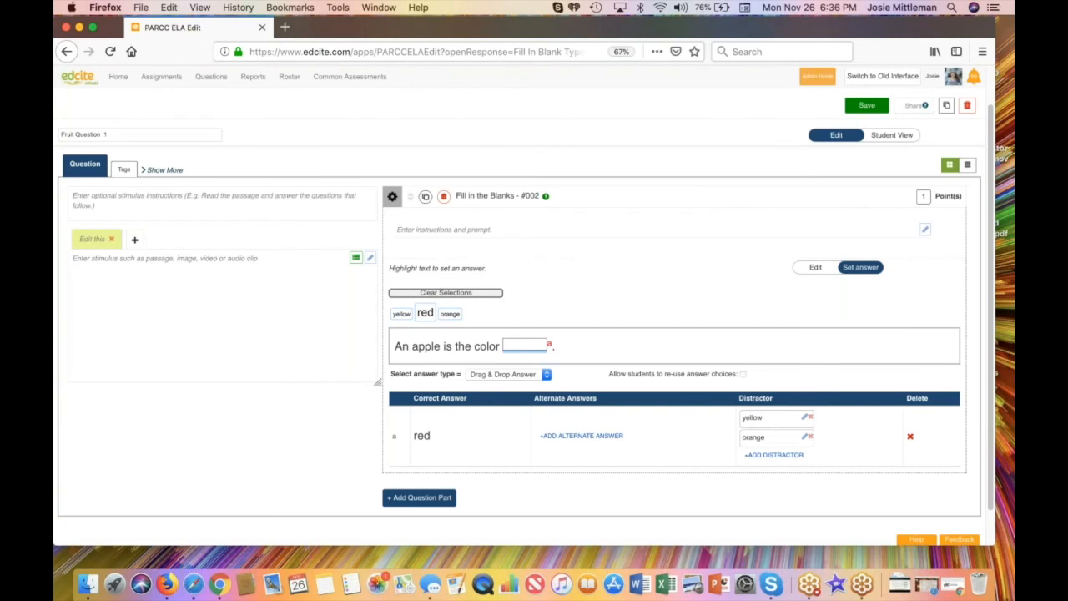
Step: Remove the "yellow" distractor and add "yellow" and "green" as alternate answers for the blank
click(809, 417)
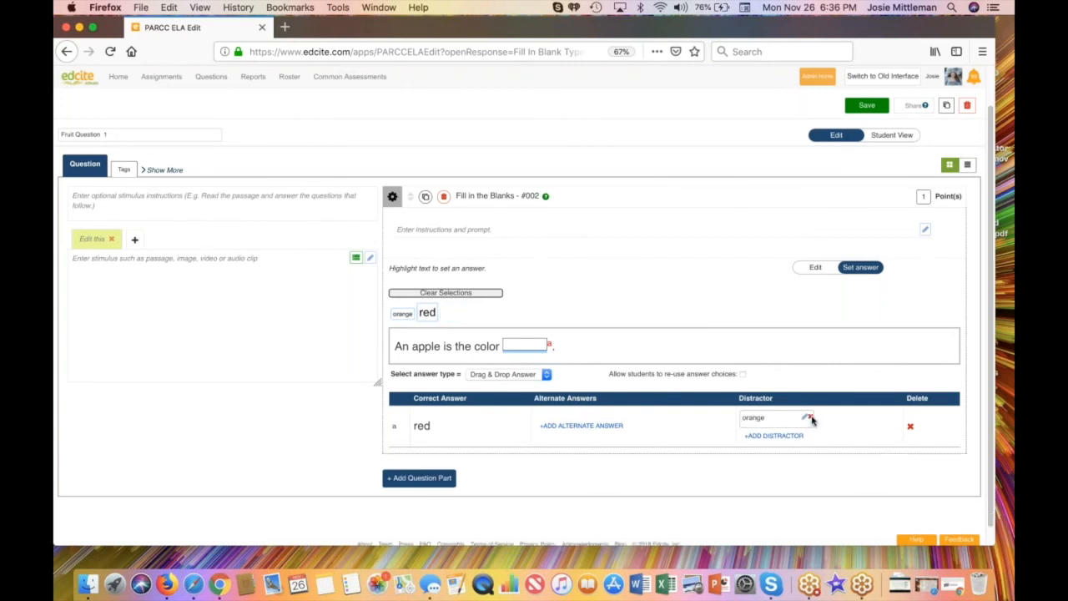
click(586, 428)
text(yellow)
click(597, 436)
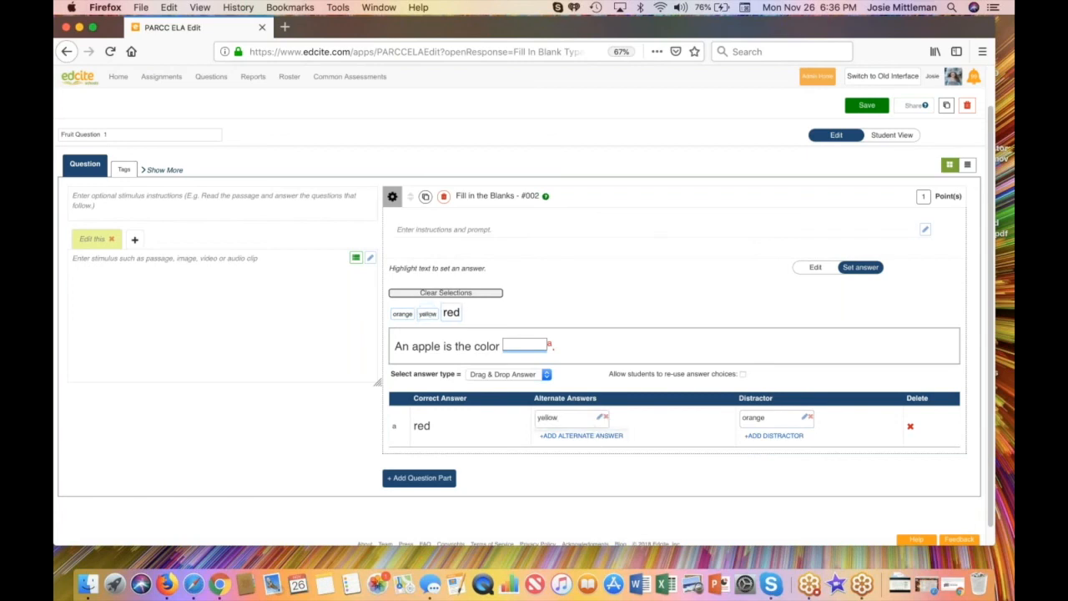
text(green)
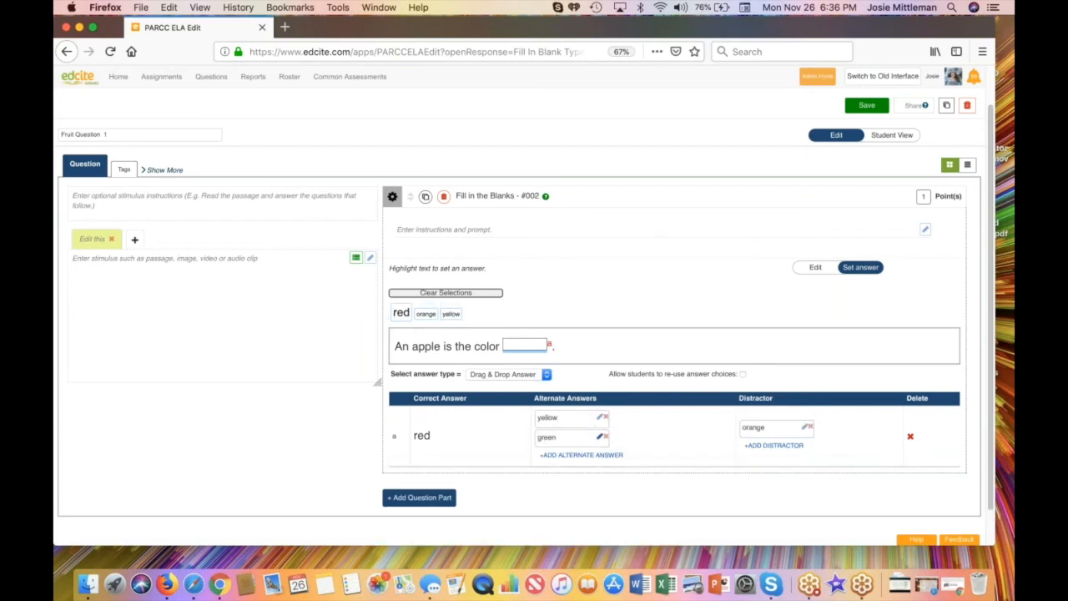
click(662, 432)
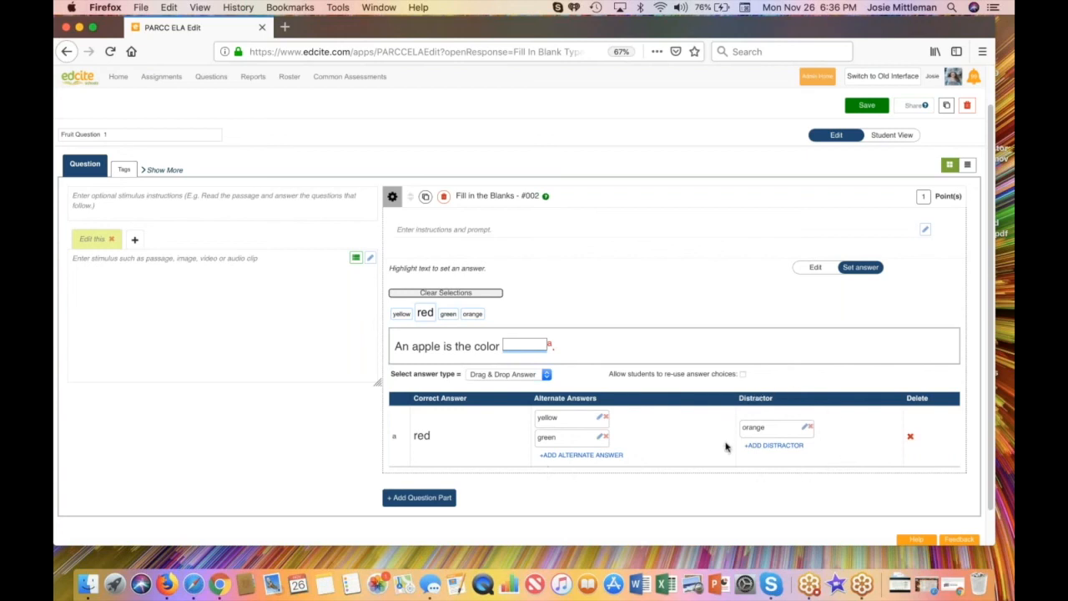
Step: Enter "Complete the following sentence." as the question's instructions and prompt
click(433, 232)
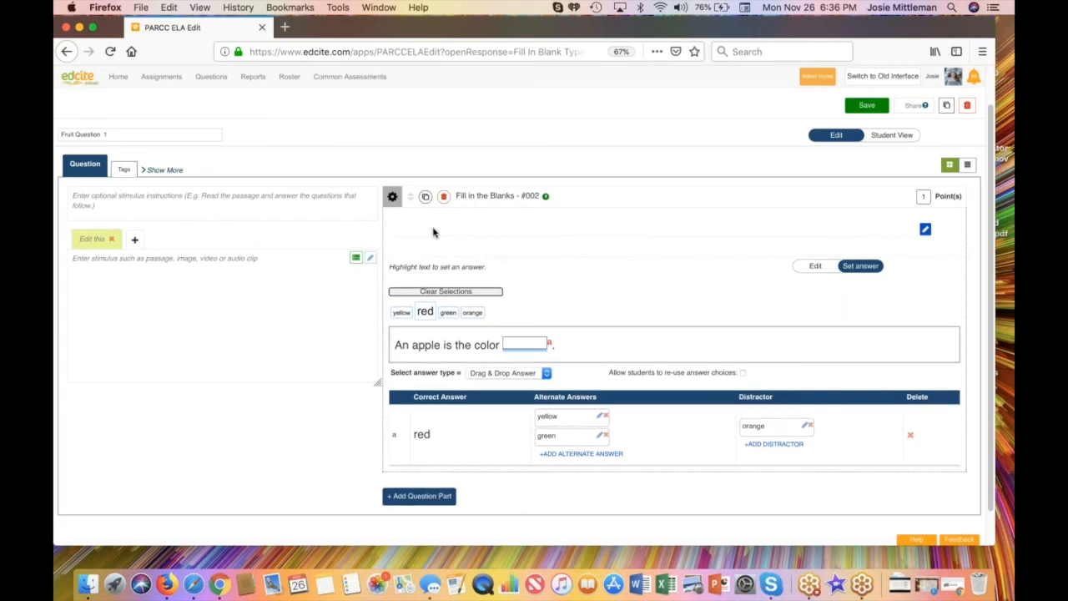
text(Compl)
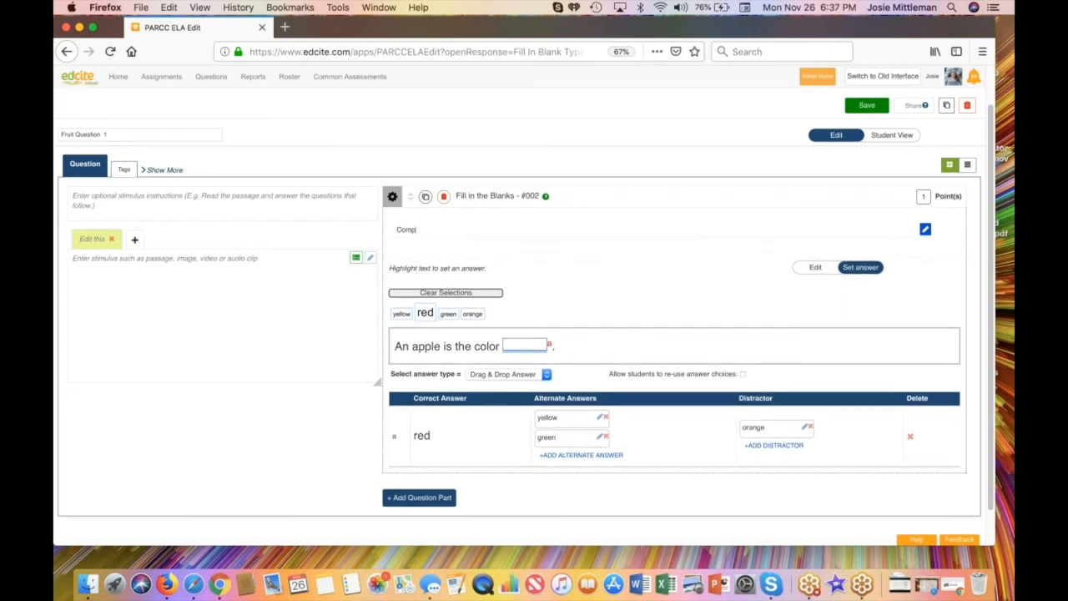
text(ete the following sentence.)
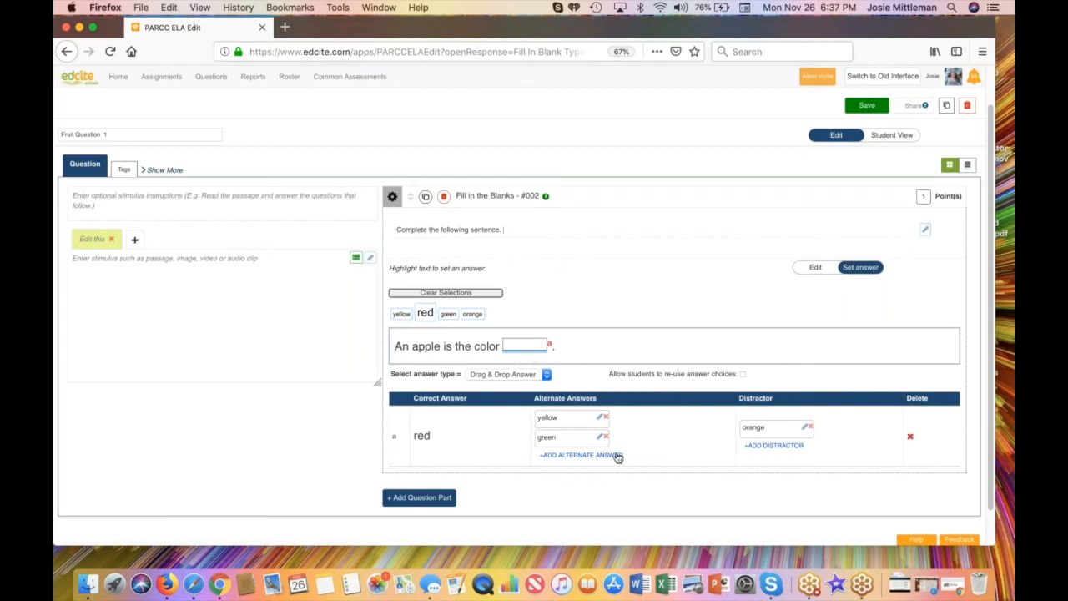
Step: Review the answer ordering and advanced scoring settings of the question part, and set its value to 2 points
click(393, 201)
click(392, 198)
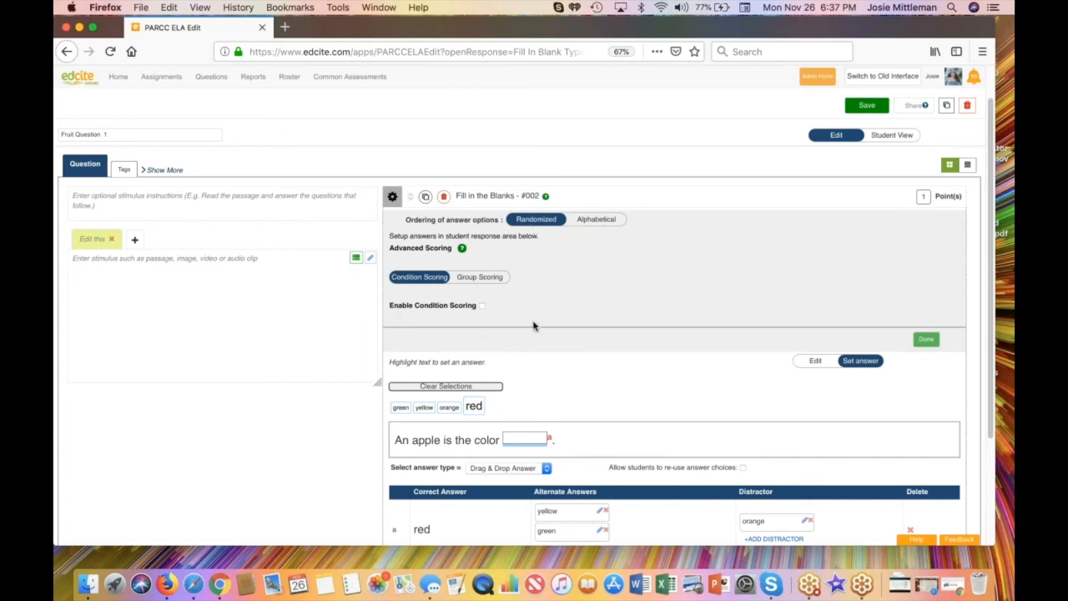
click(927, 339)
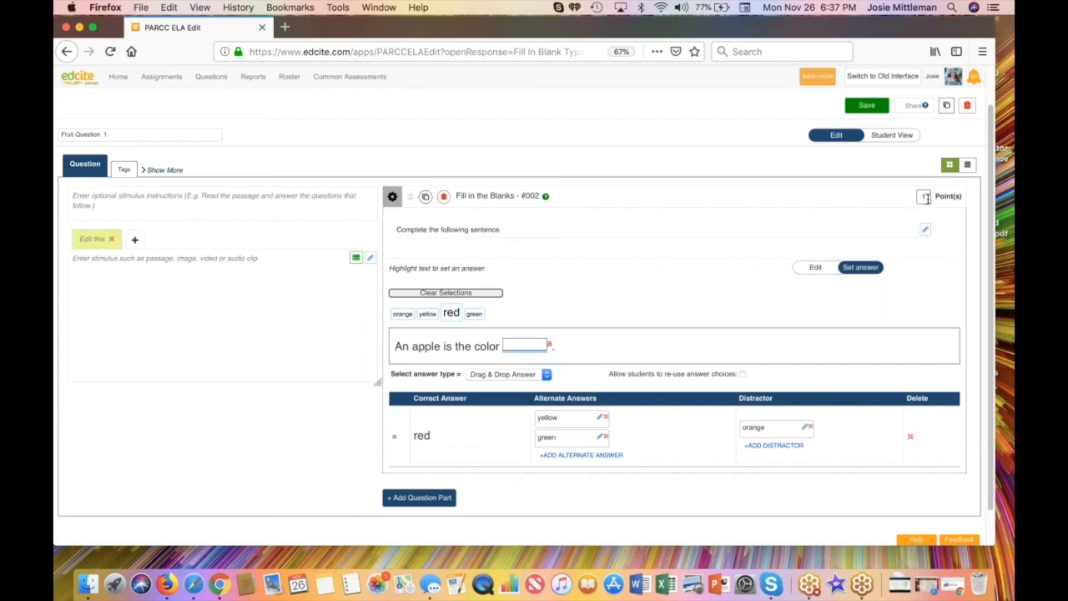
text(2)
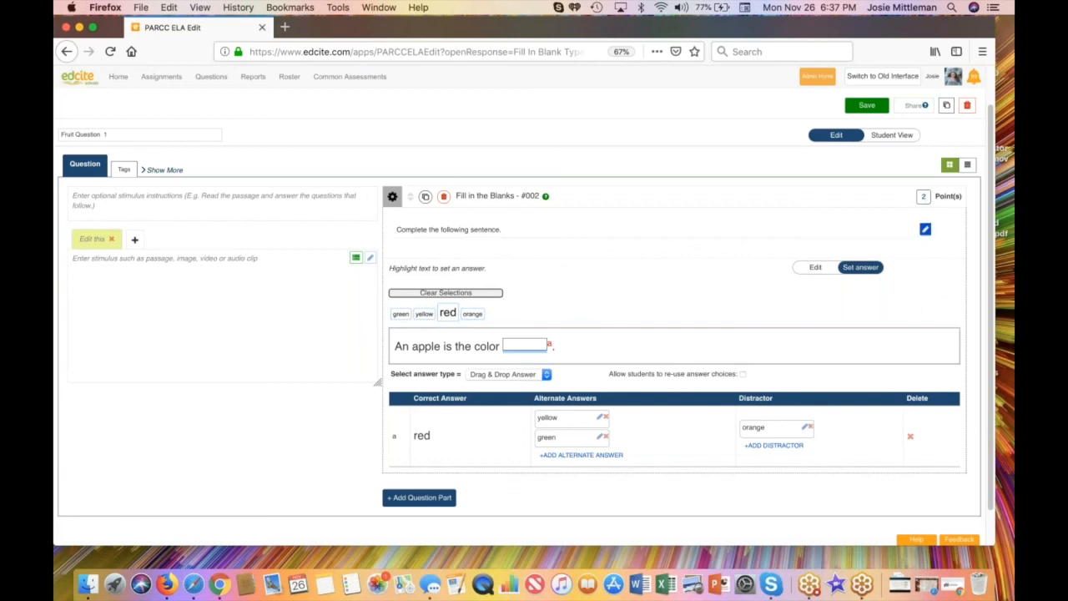
Step: Bring up the question's tag log, dismiss the notice and save the question
click(124, 170)
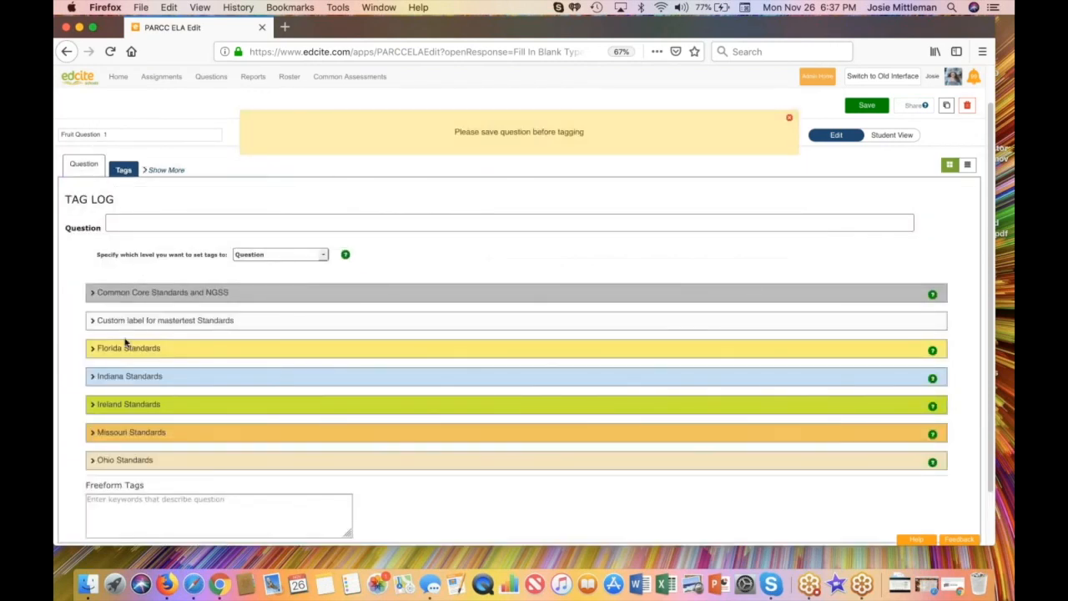
click(788, 119)
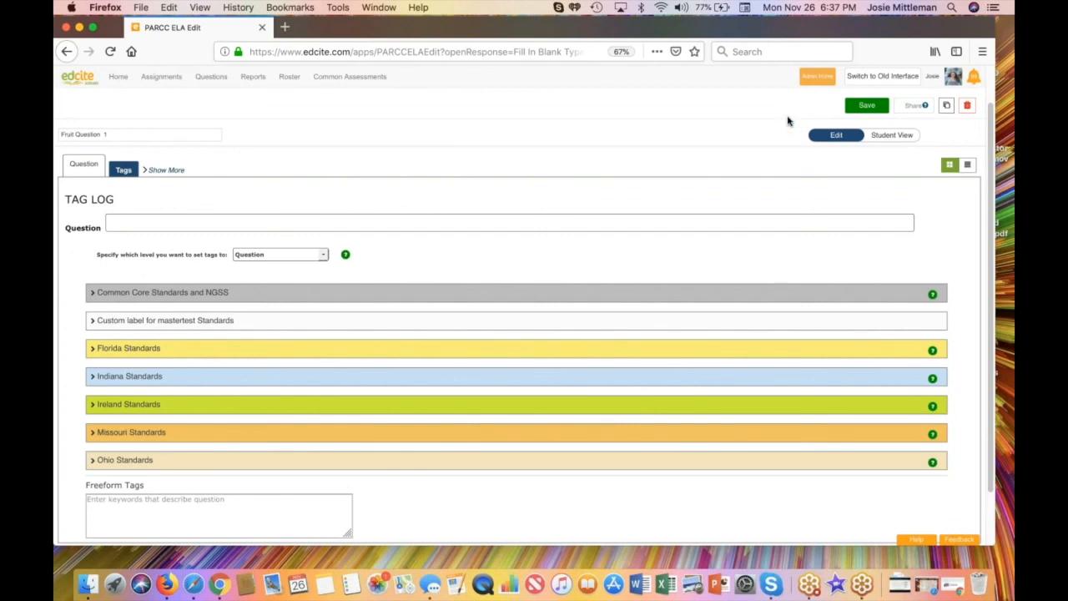
click(875, 107)
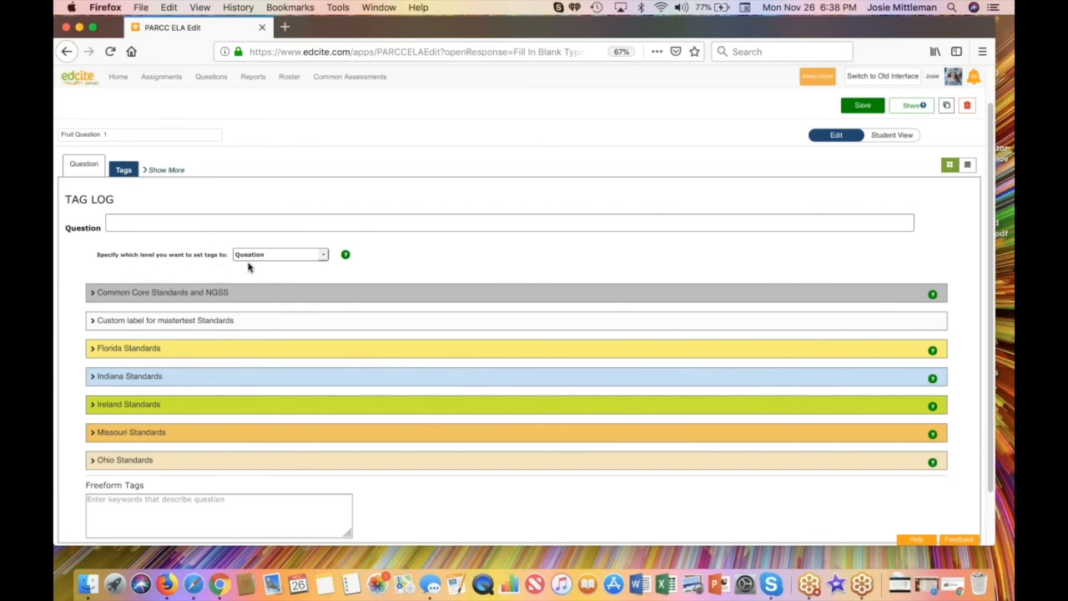
Step: Tag the question at the Question level with the Florida ELA standard LAFS.1112.L.1.2
click(323, 256)
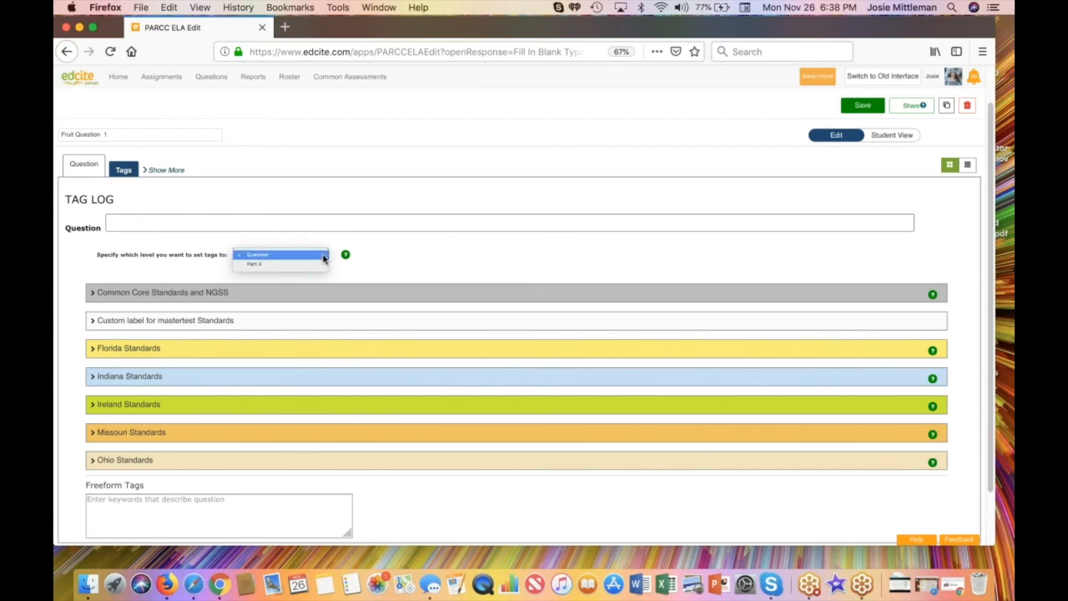
click(324, 256)
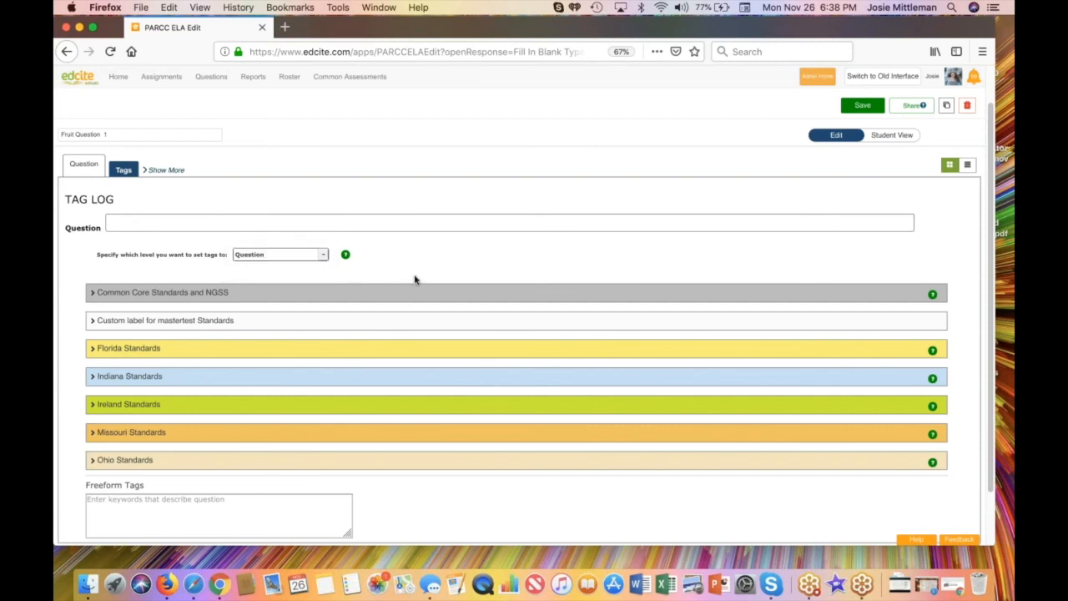
click(95, 351)
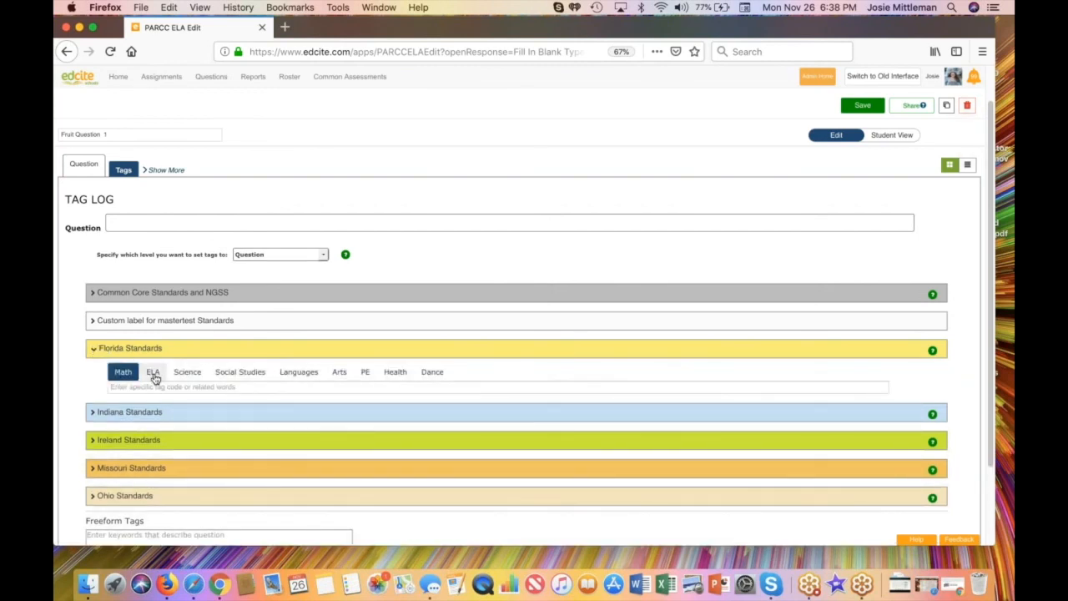
click(155, 377)
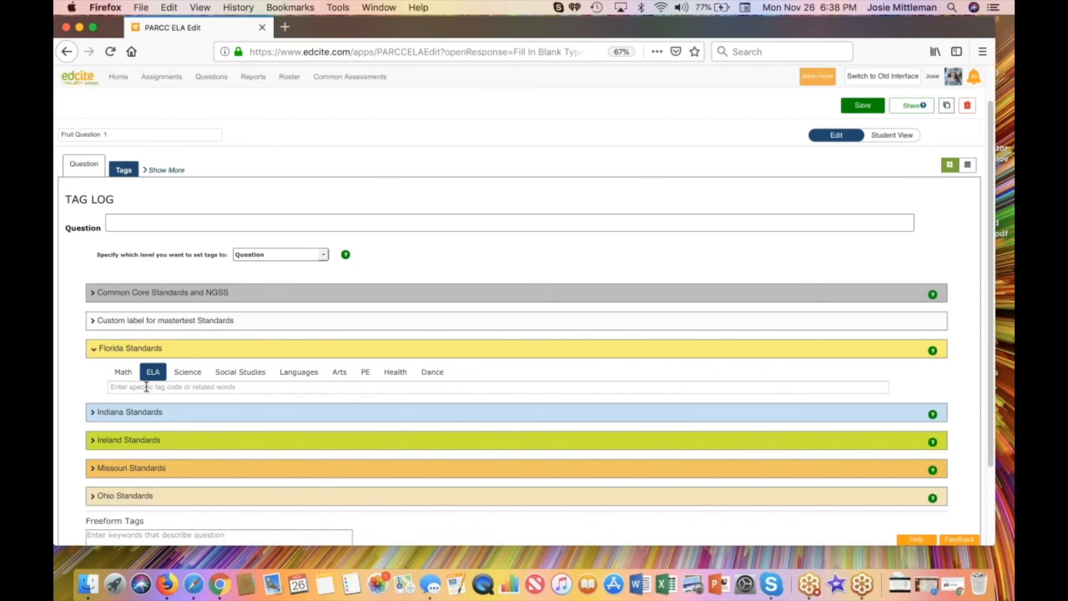
click(146, 388)
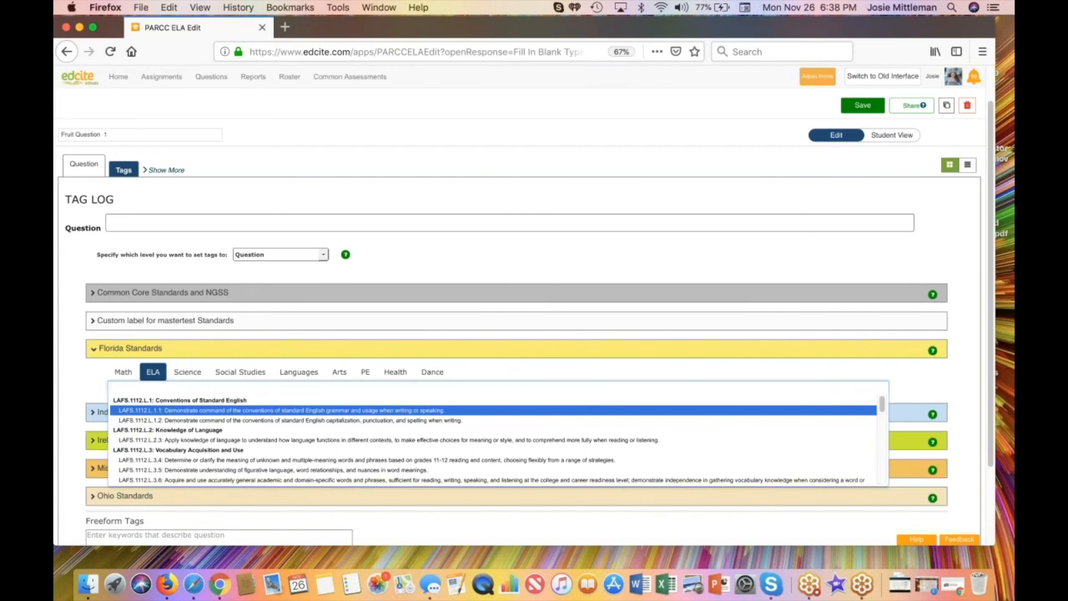
text(.)
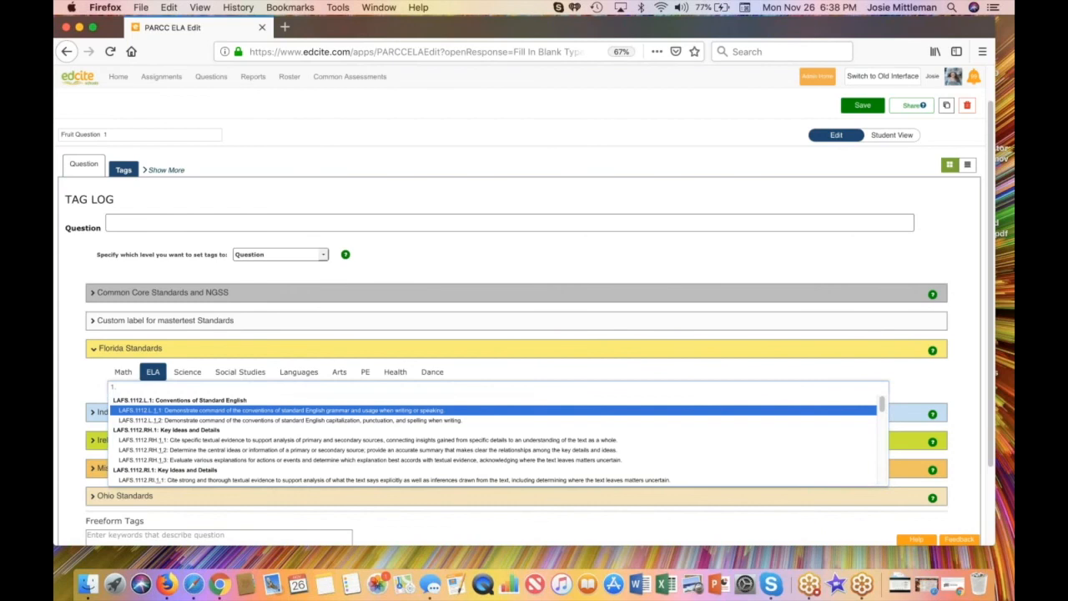
click(198, 421)
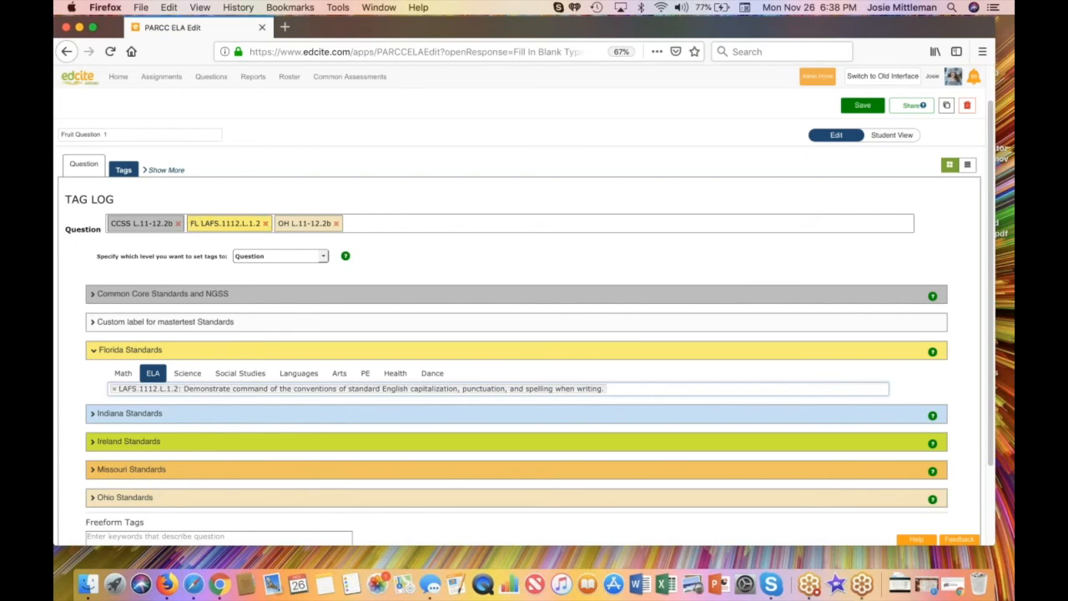
Step: Preview the question as a student, fill the blank with "yellow", check the answer, and compare the student and editing views
click(82, 166)
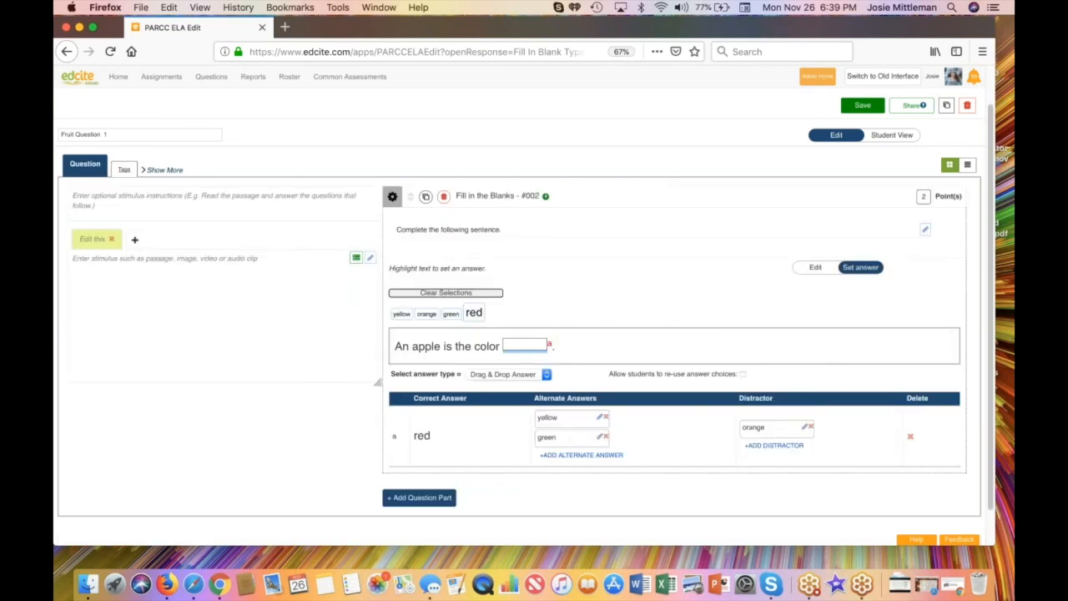
click(894, 136)
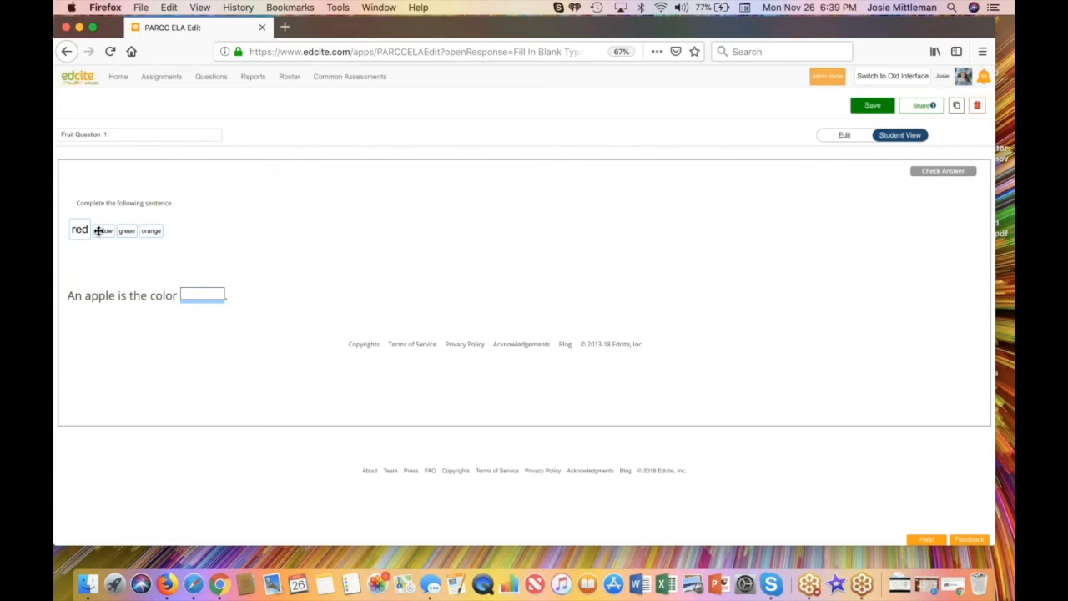
drag(100, 232, 205, 298)
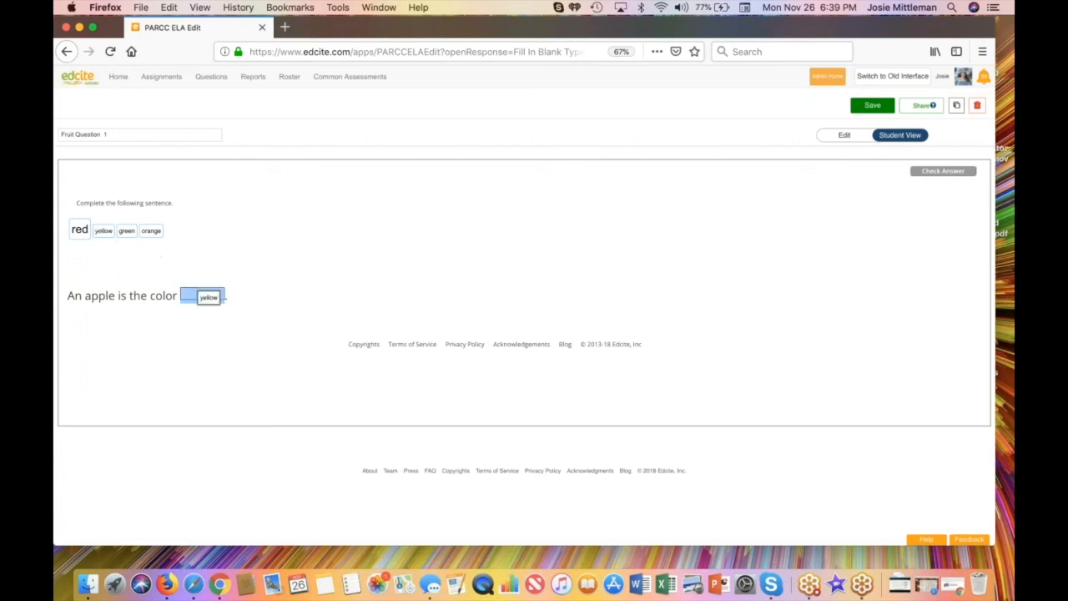
click(934, 172)
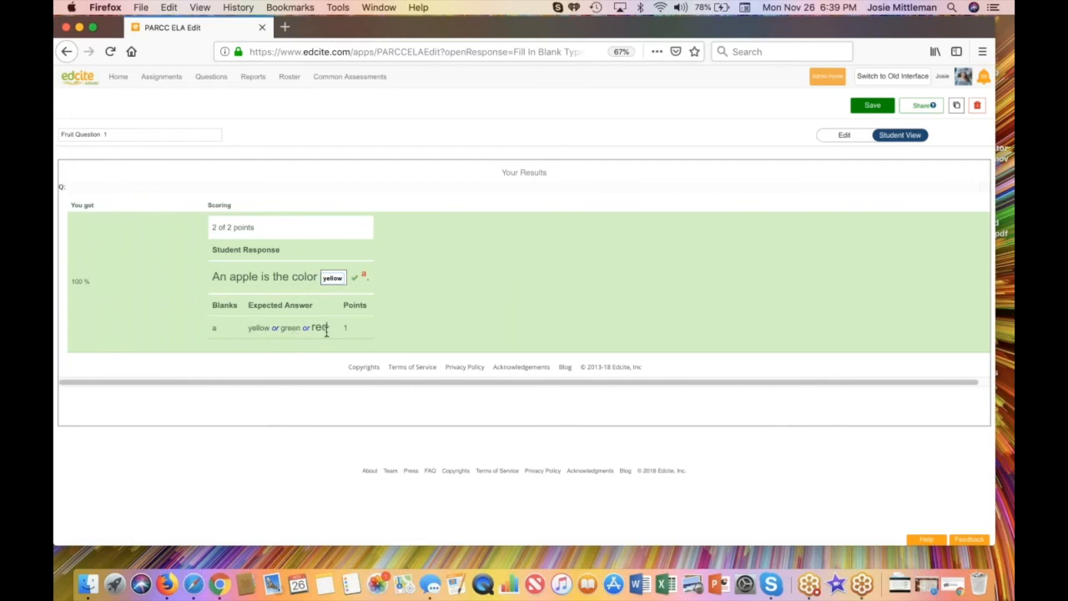
click(839, 135)
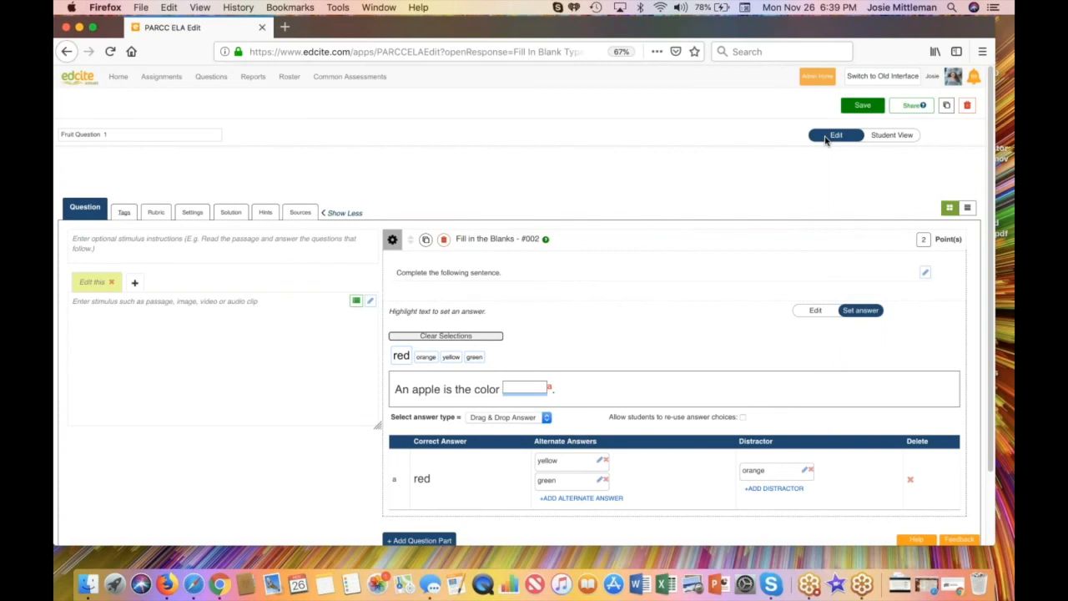
click(879, 138)
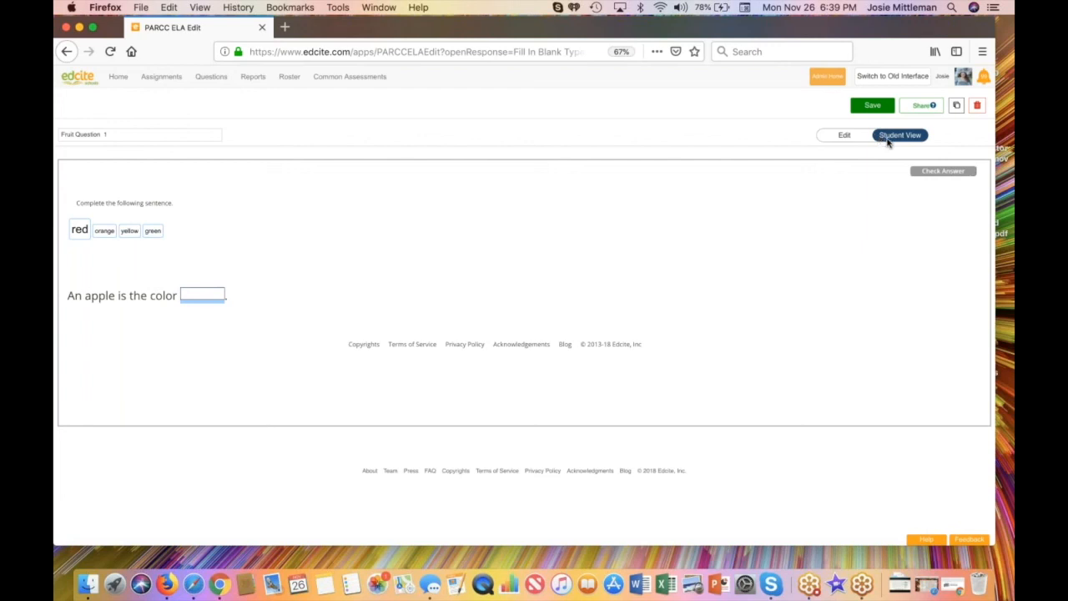
click(842, 136)
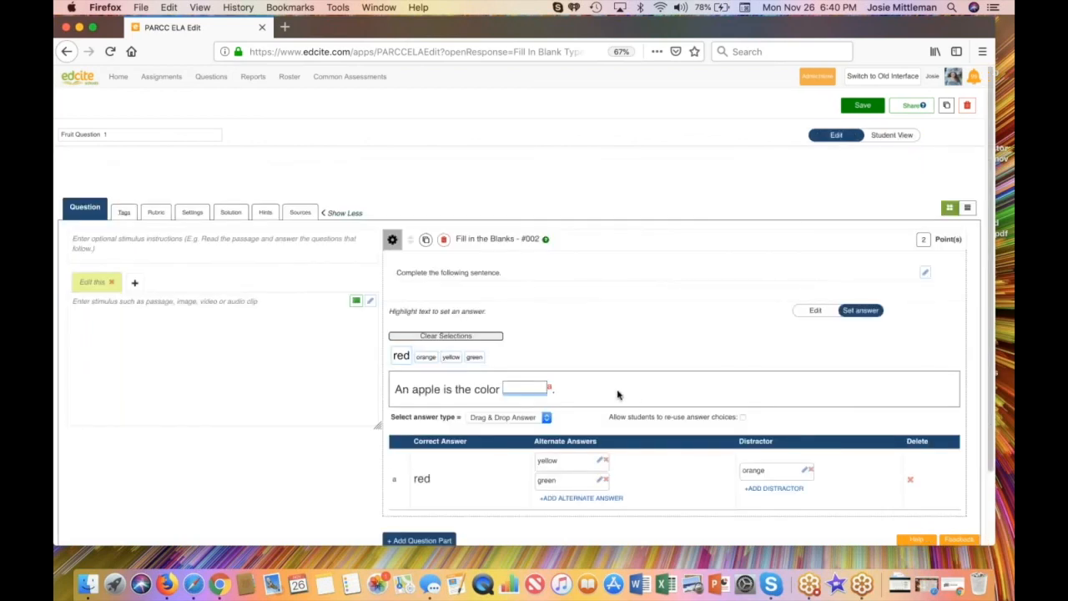
Step: Set the font size of the whole apple sentence, including its answer word, to 20px and return to answer setting
click(811, 311)
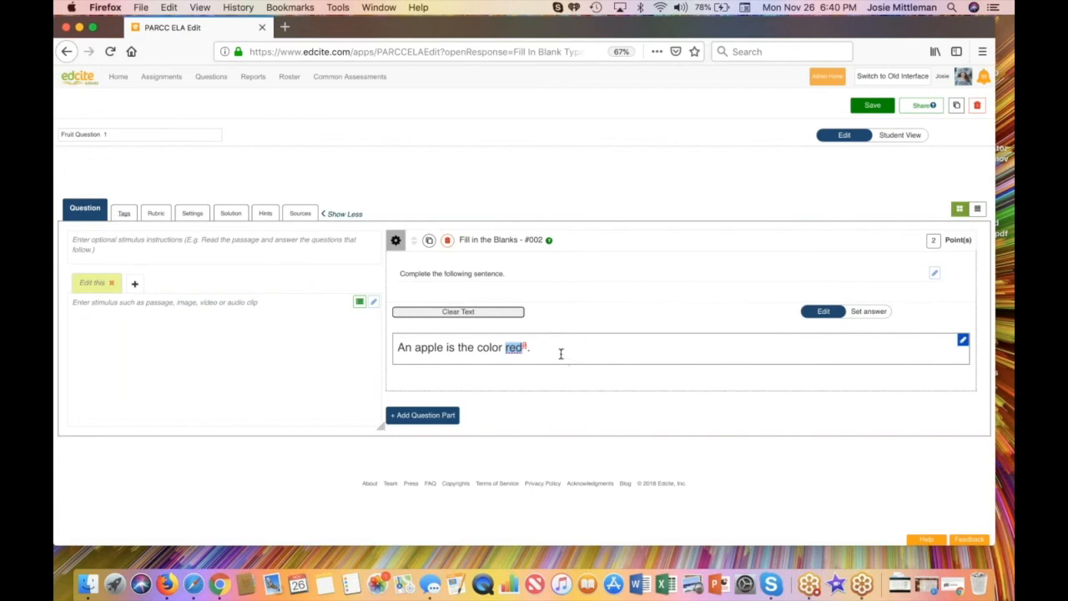
click(962, 341)
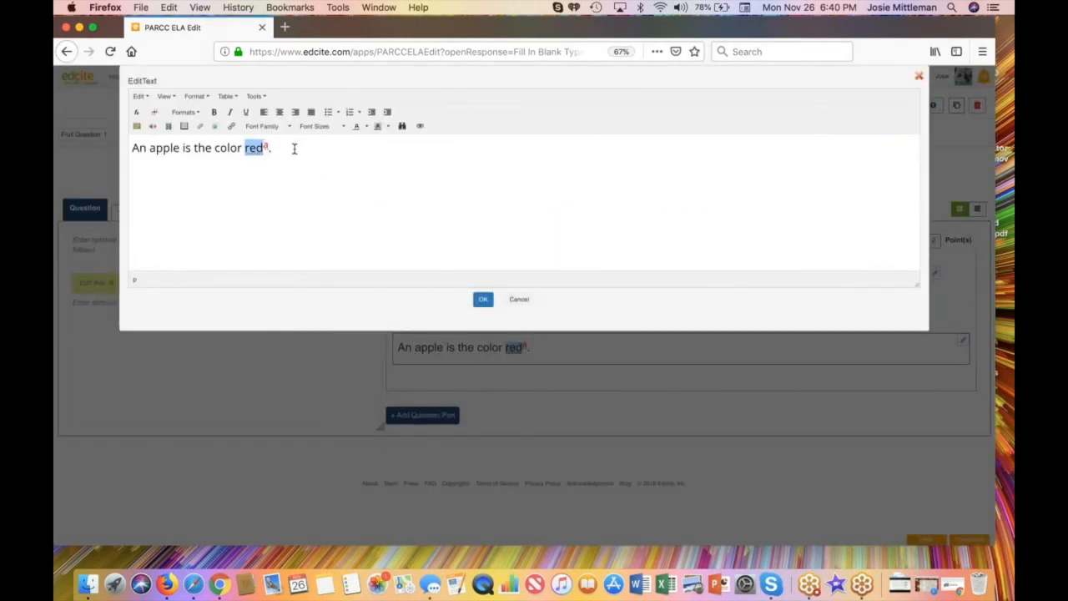
drag(294, 148, 132, 146)
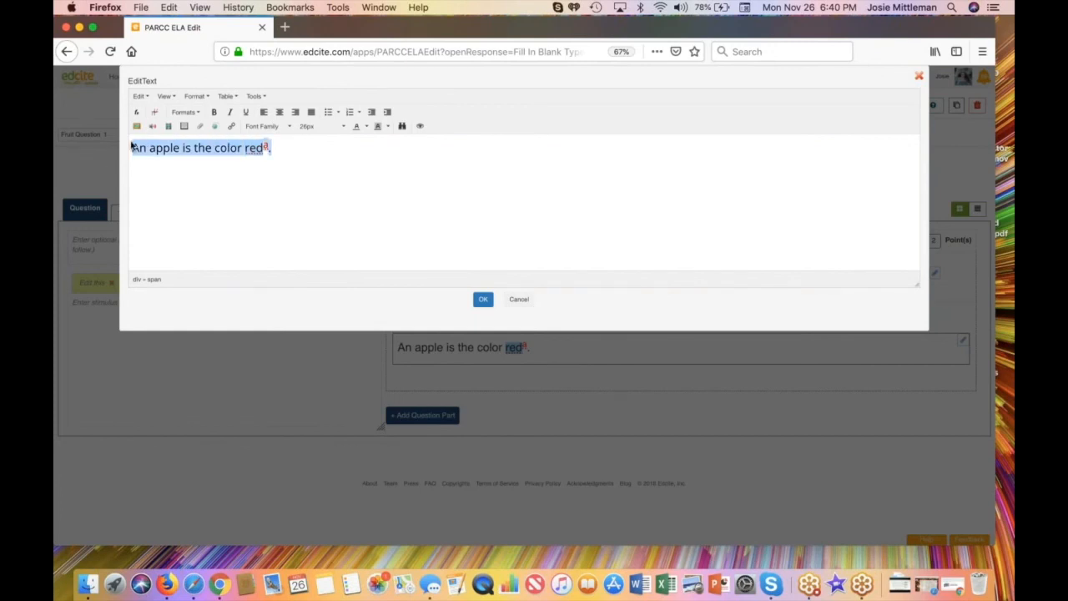
click(343, 127)
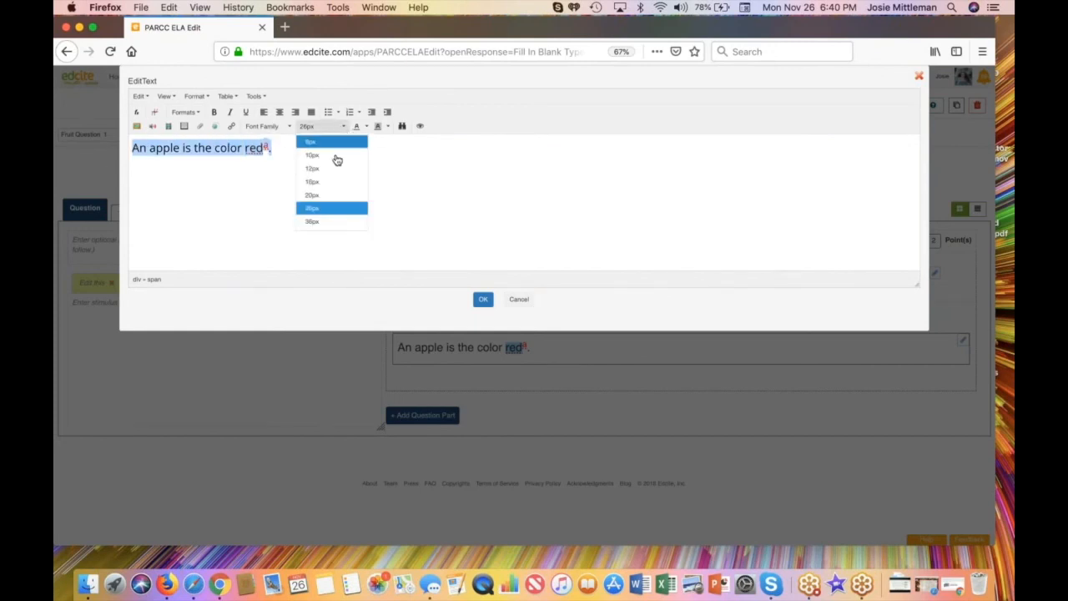
click(326, 183)
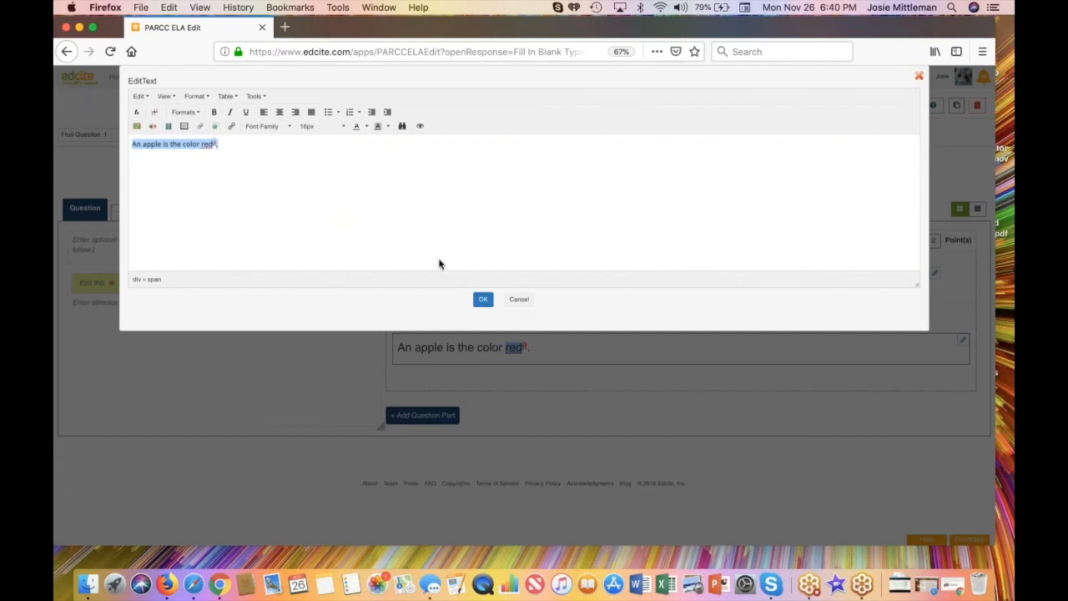
click(338, 127)
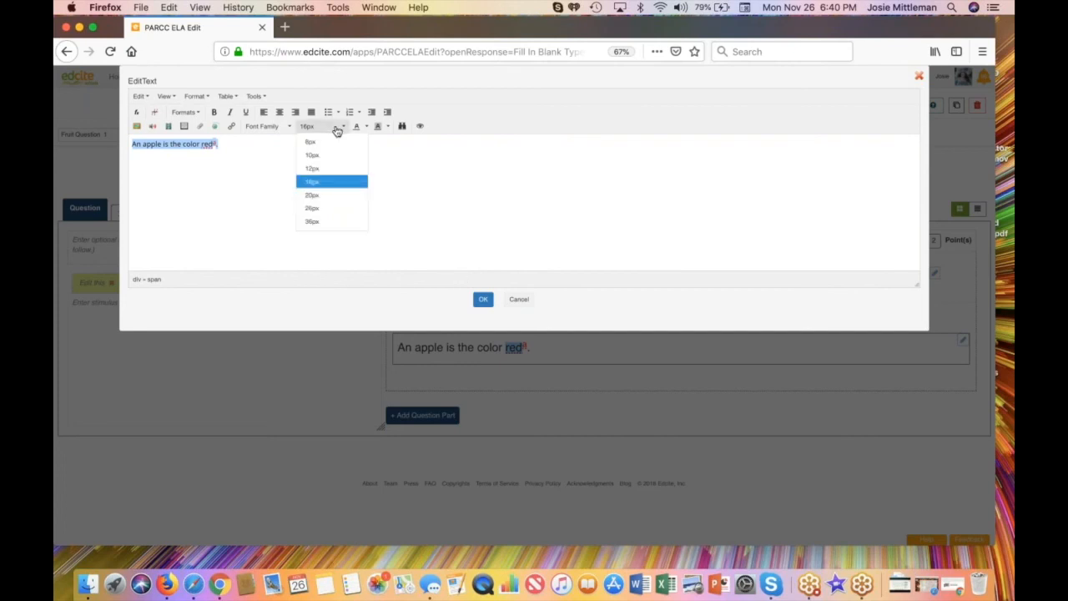
click(318, 196)
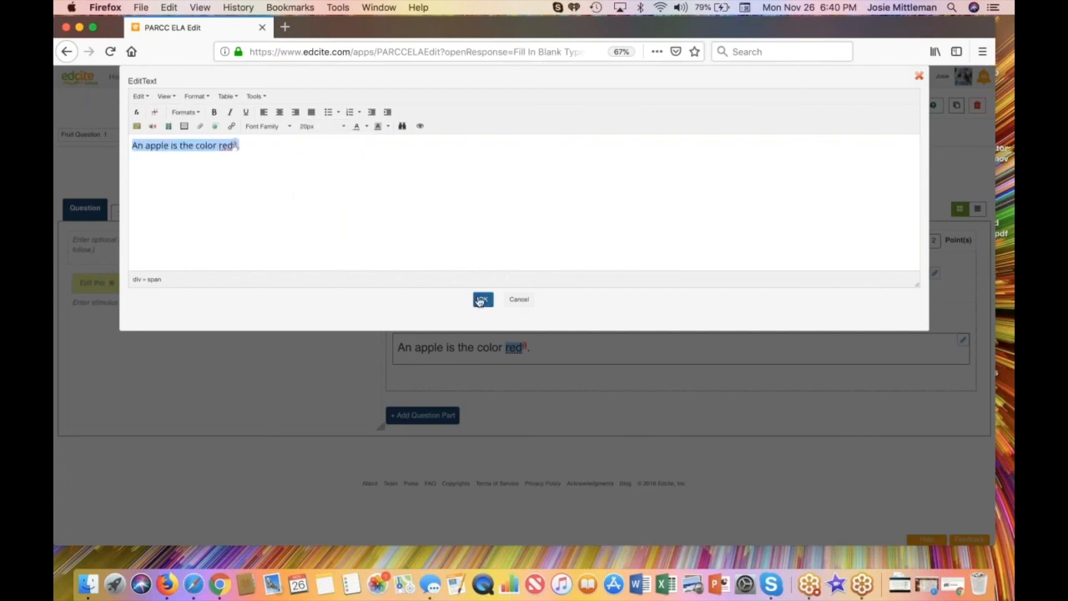
click(482, 300)
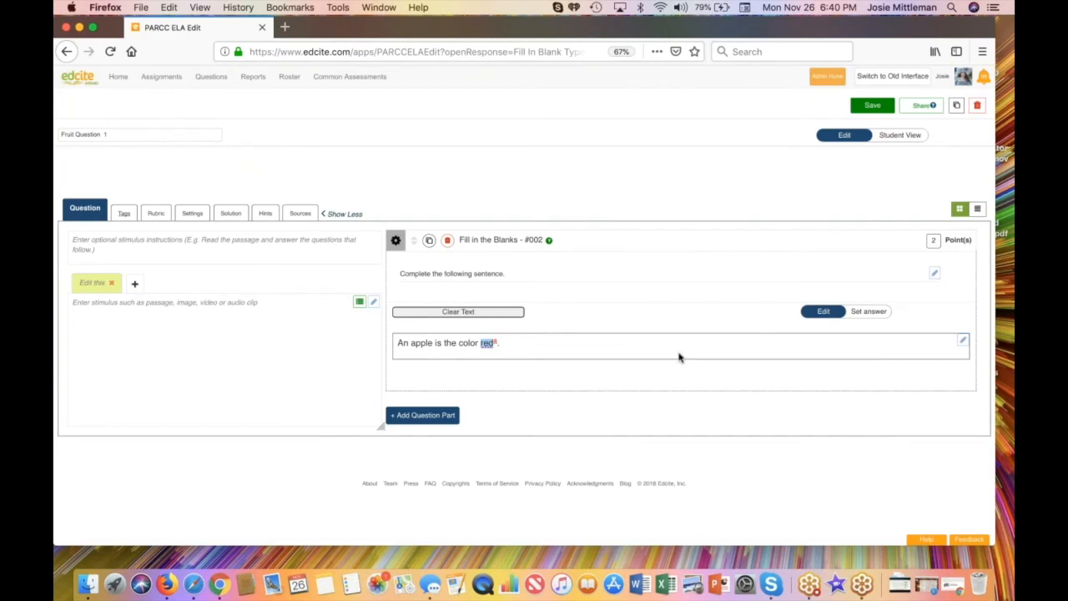
click(866, 311)
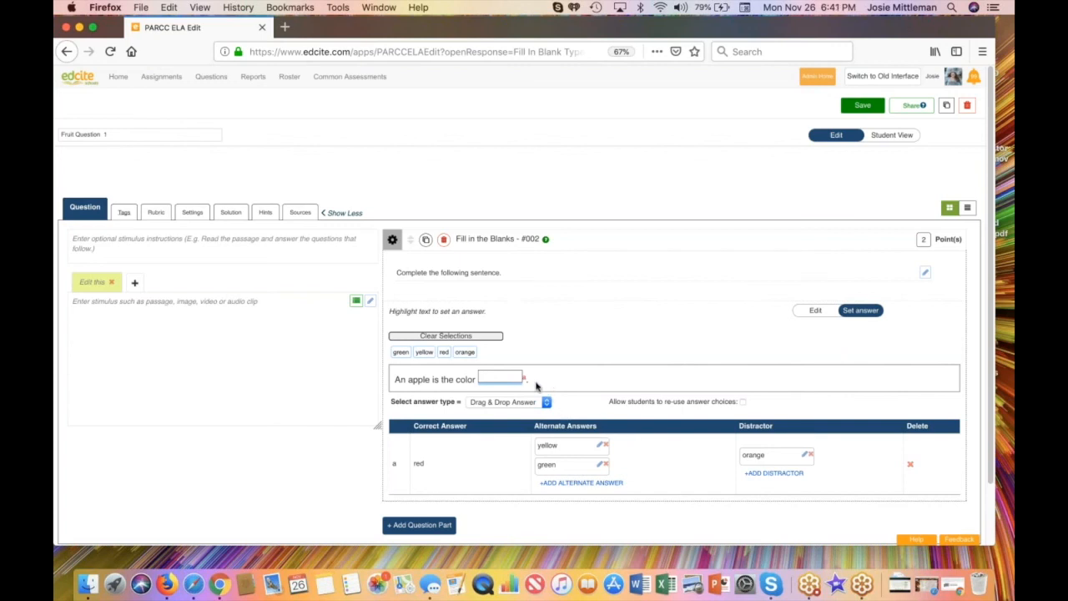
Step: Add the sentences "A banana is the color yellow." and "A pear is the color green." below the apple sentence
click(813, 310)
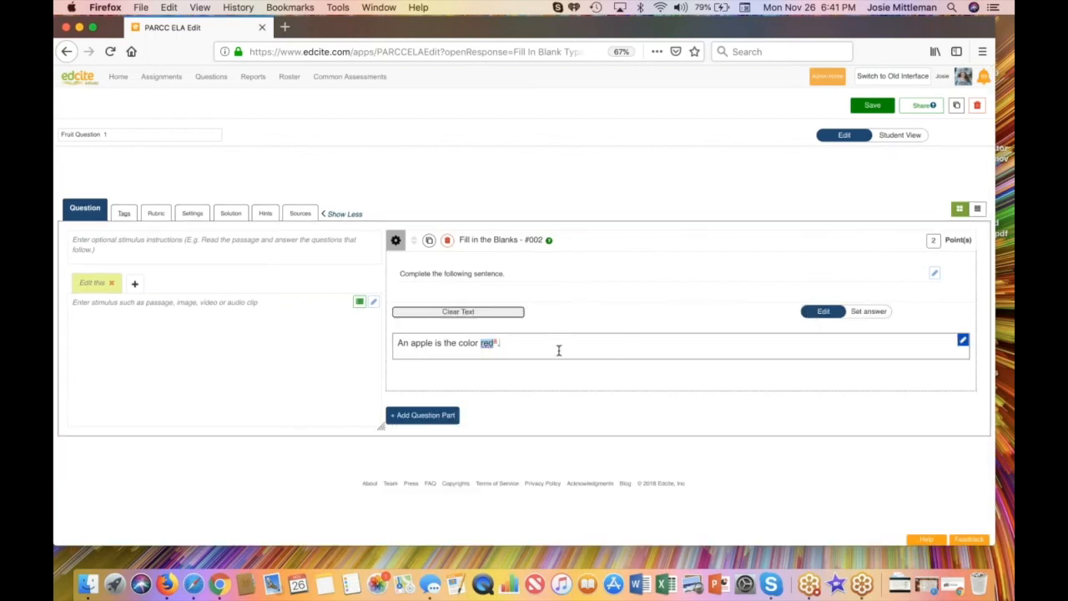
text(A)
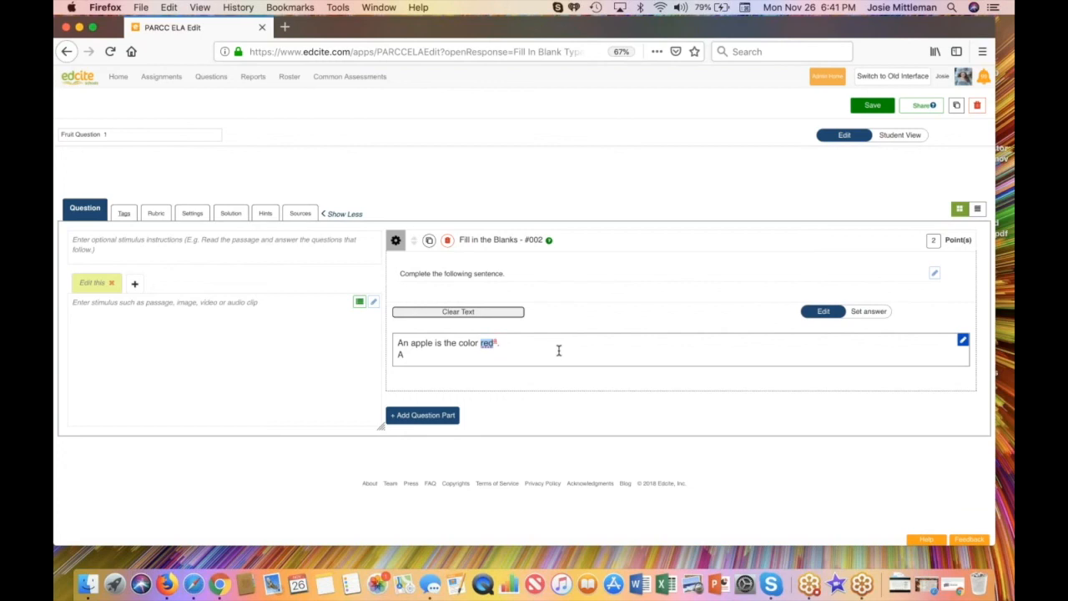
text( banana is the color yellow.)
key(Return)
text(A pee)
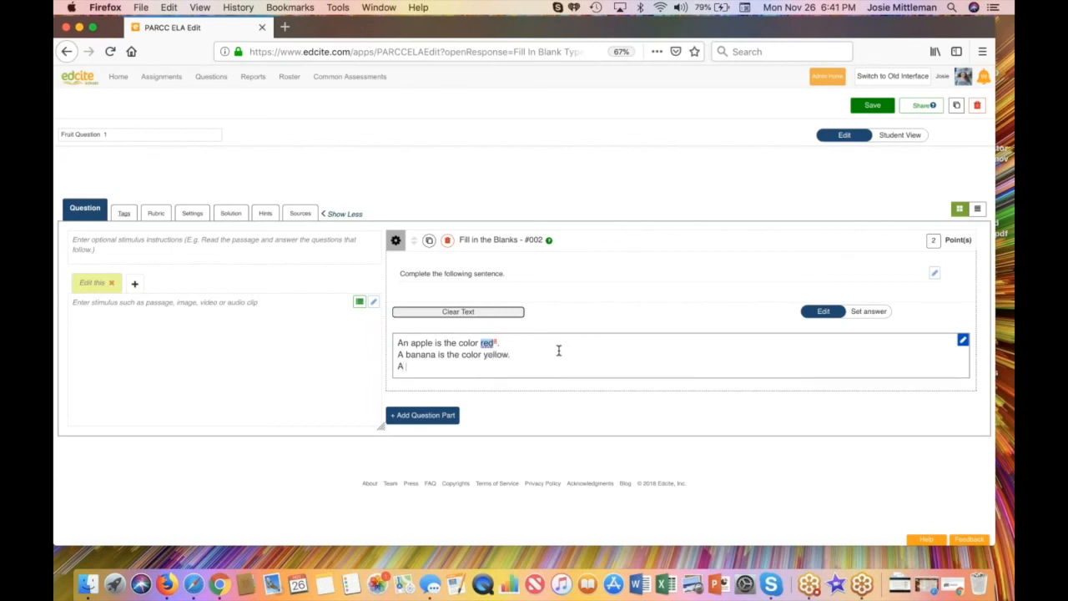
text(r is the color green.)
Step: Turn "yellow" and "green" in the new sentences into blanks, and add distractors "purple" for the banana and "black" for the pear
click(870, 312)
drag(482, 391, 494, 410)
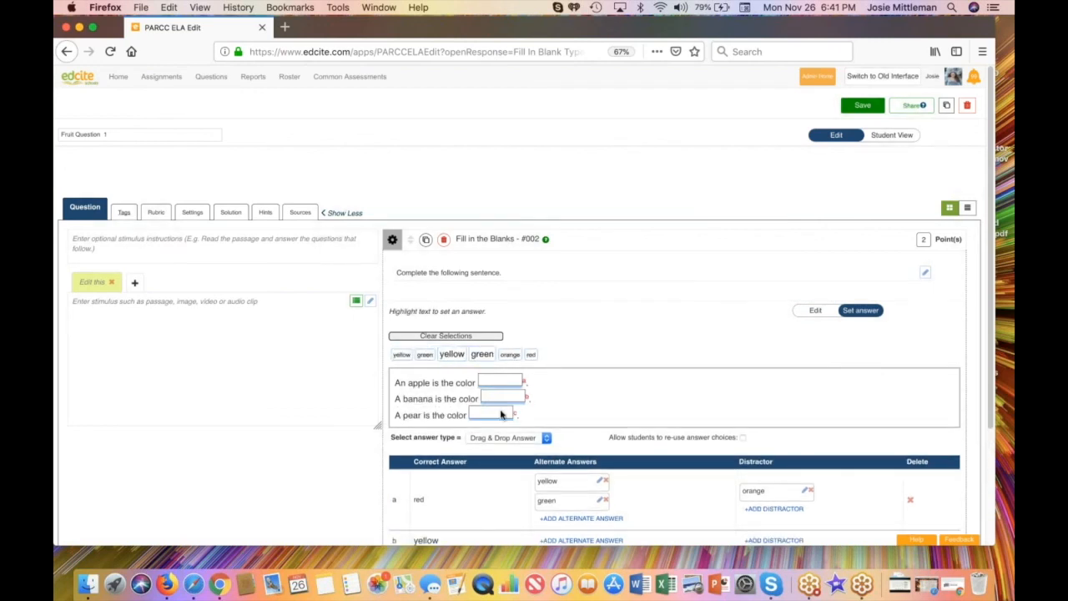
scroll(596, 414, down, 1)
scroll(595, 414, down, 2)
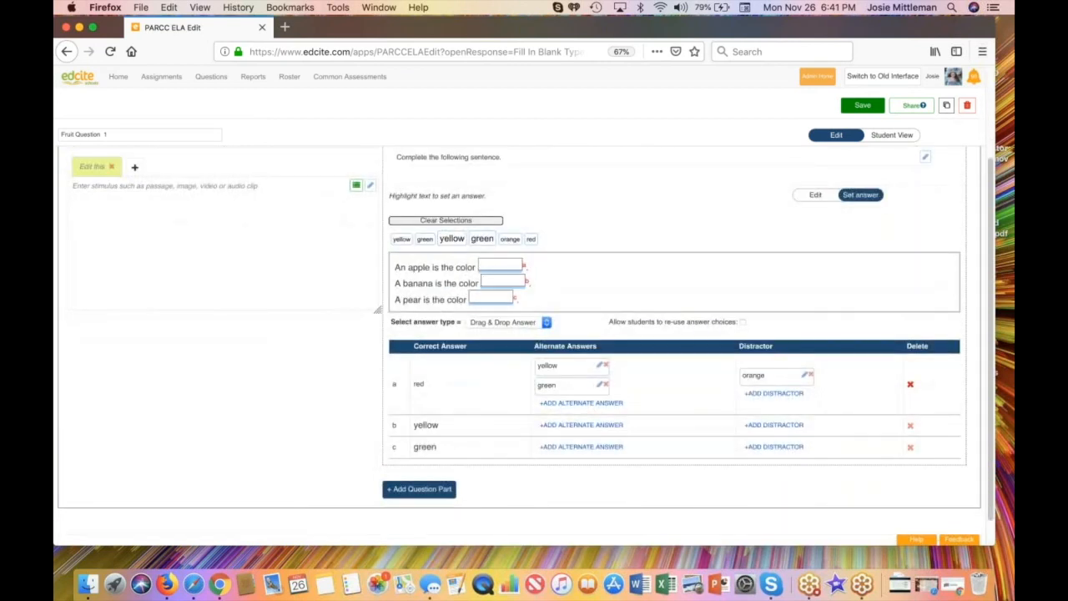
scroll(596, 415, down, 1)
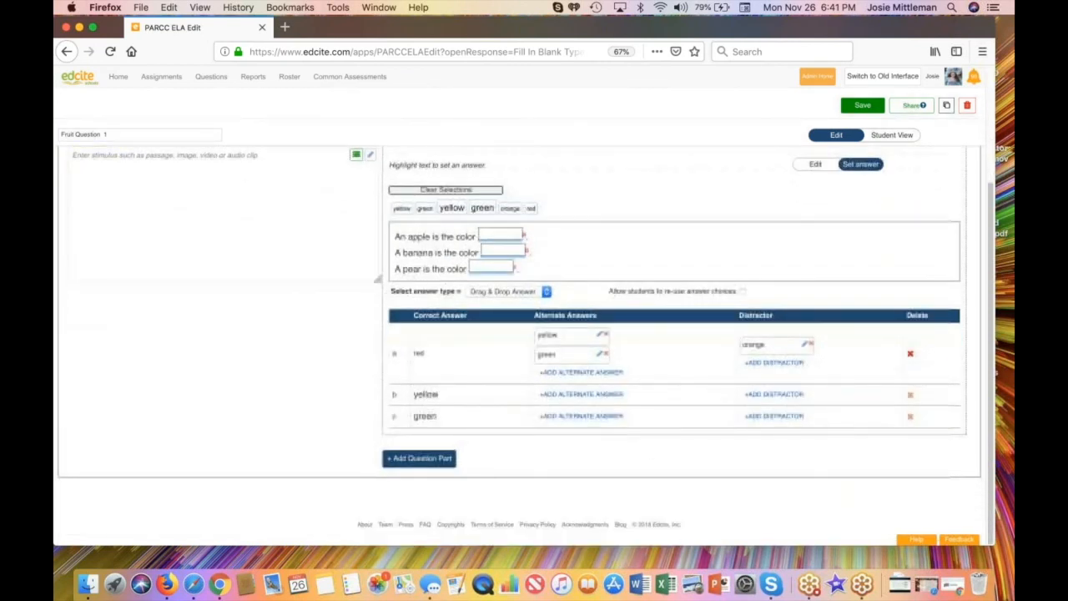
click(772, 394)
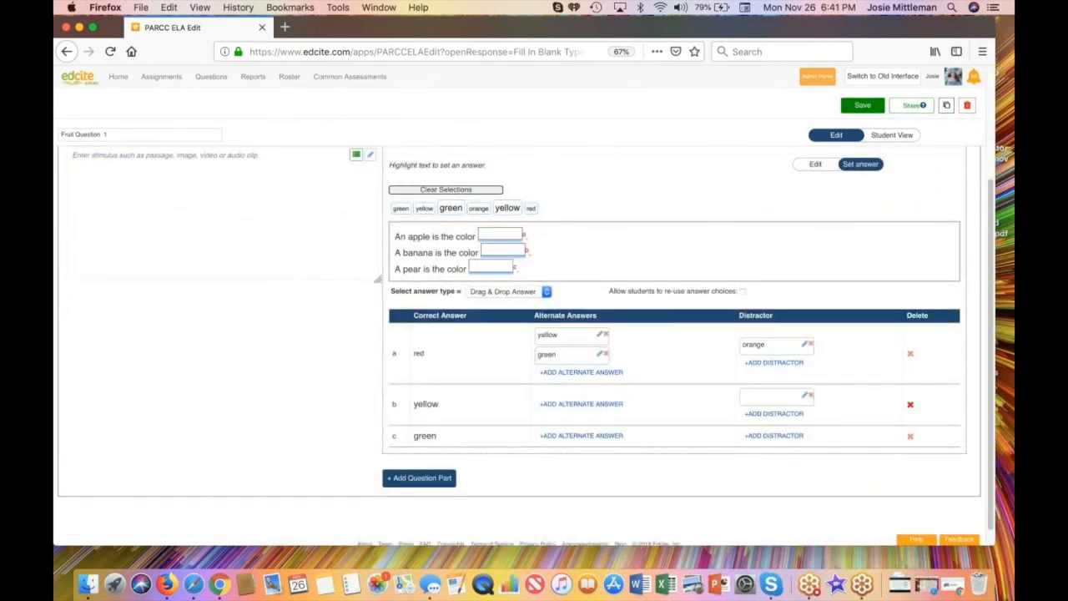
text(purple)
click(764, 435)
text(black)
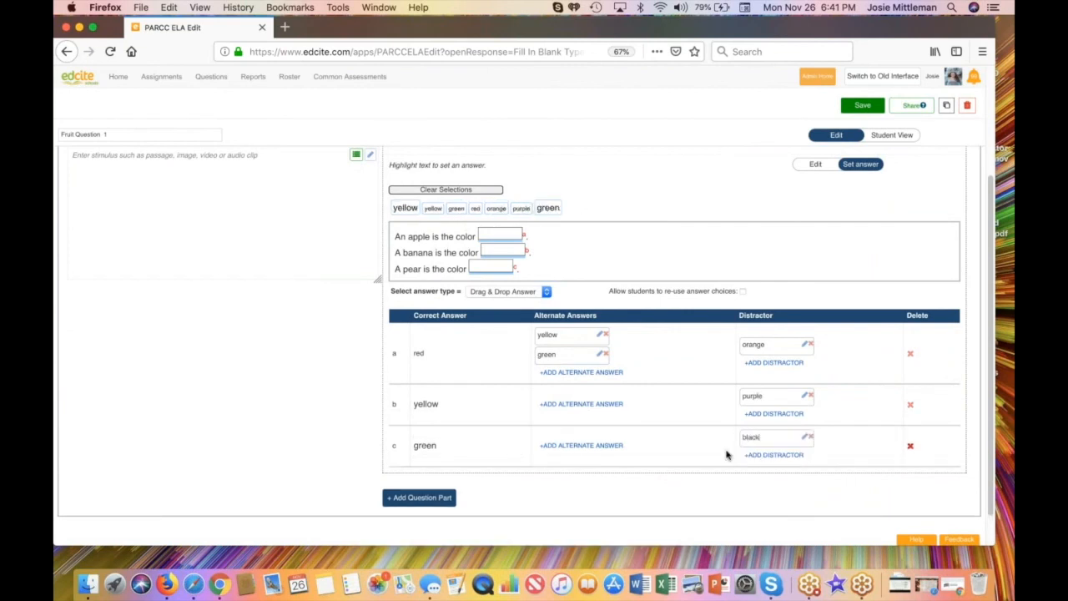
click(699, 452)
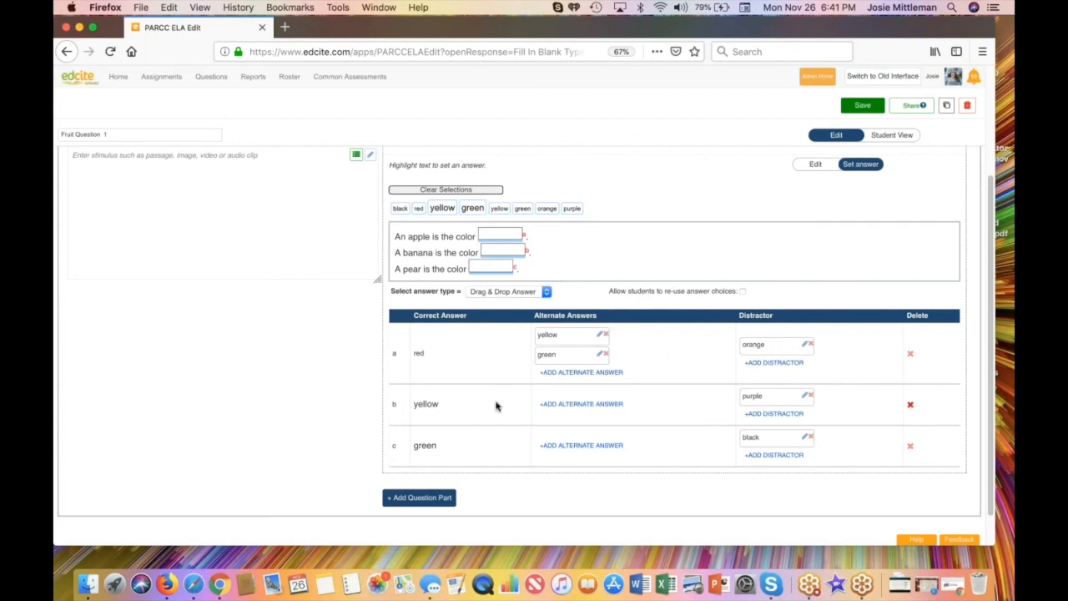
Step: Remove the 20px font size from all three fruit sentences, including their answer words, so they use the default size
click(806, 164)
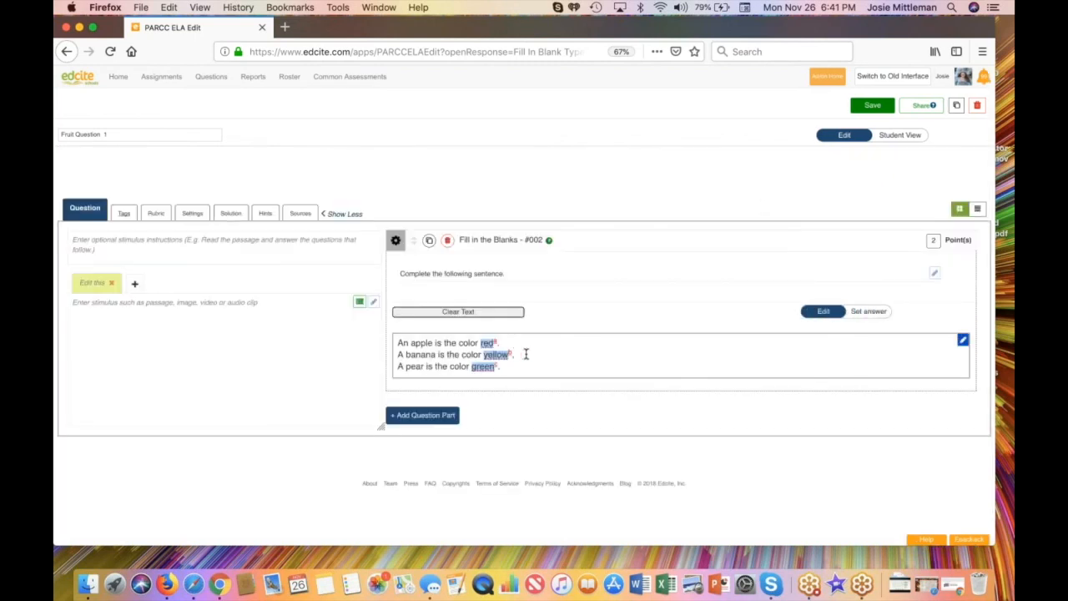
click(962, 340)
drag(253, 188, 129, 142)
click(344, 129)
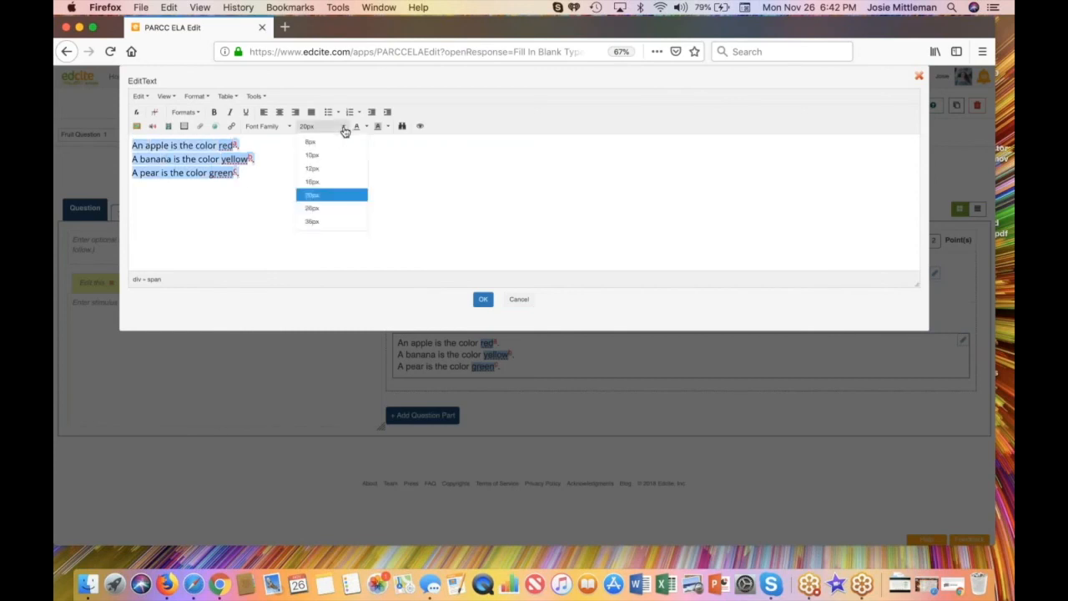
click(329, 196)
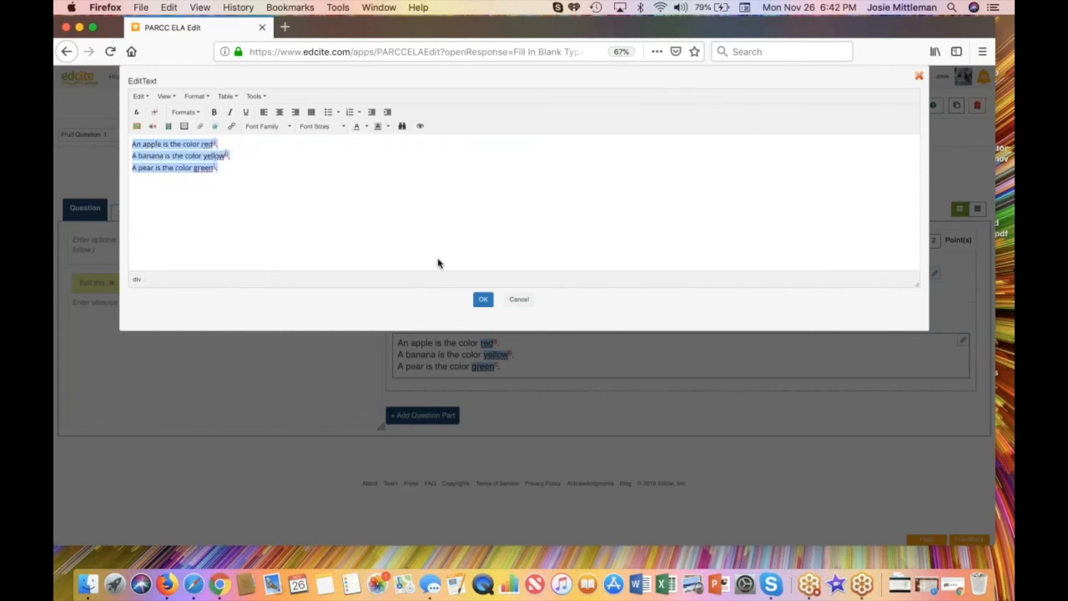
click(482, 298)
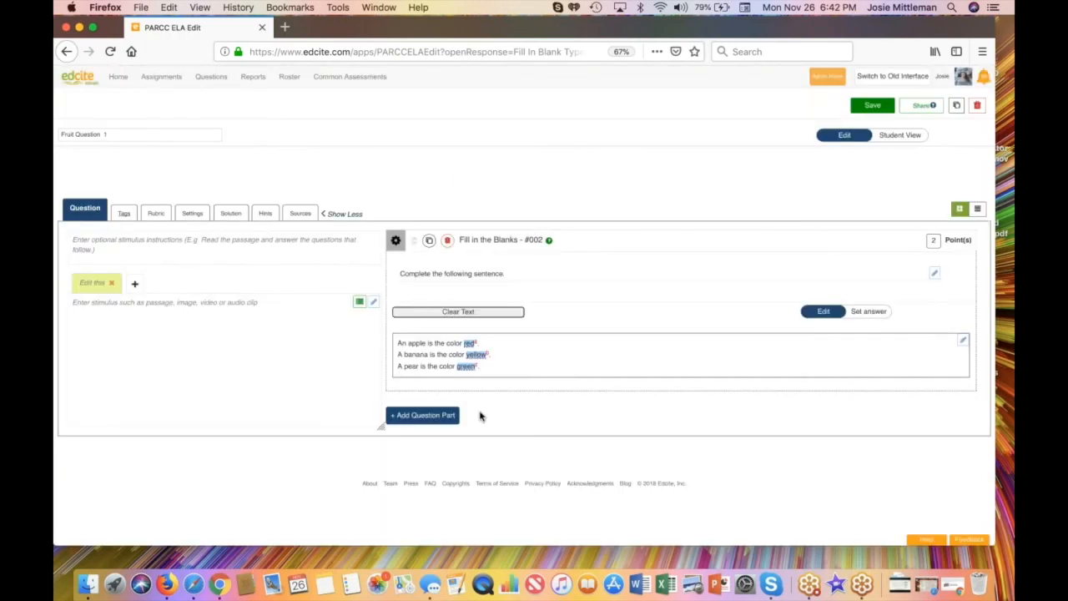
Step: Return to answer setting and allow students to re-use answer choices
click(871, 311)
scroll(803, 422, down, 5)
scroll(676, 350, up, 3)
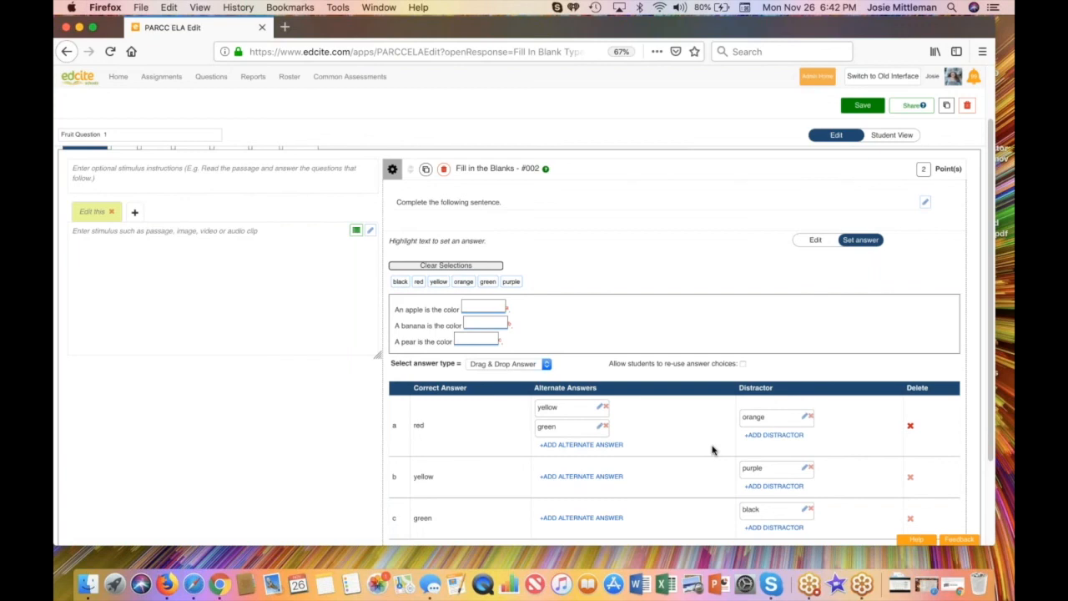
click(741, 364)
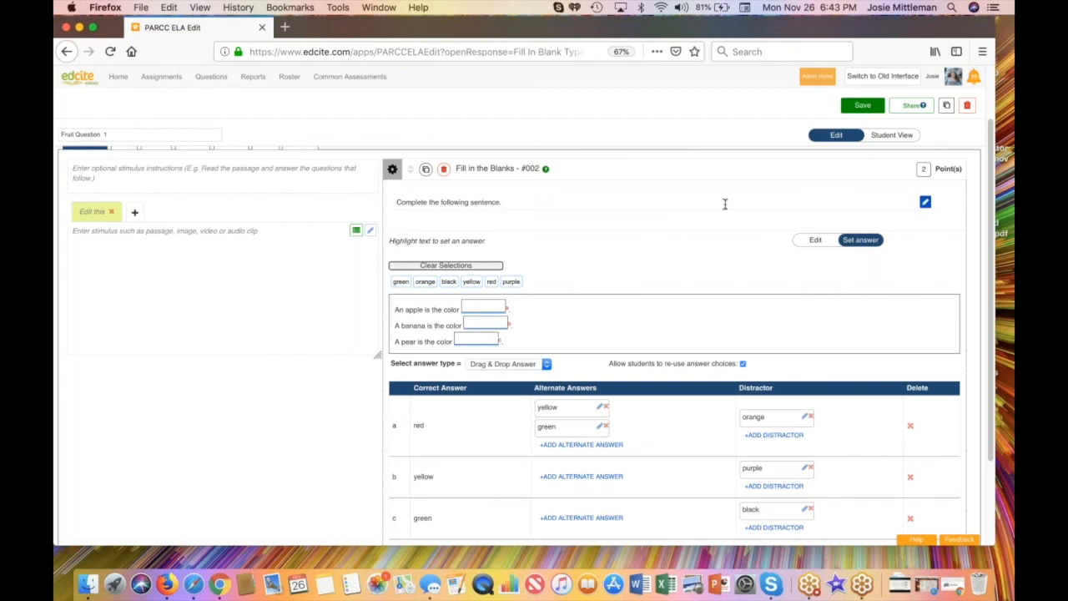
Step: Preview the question as a student, answer "green" for apple, "yellow" for banana and "green" for pear, and check the answer
click(893, 137)
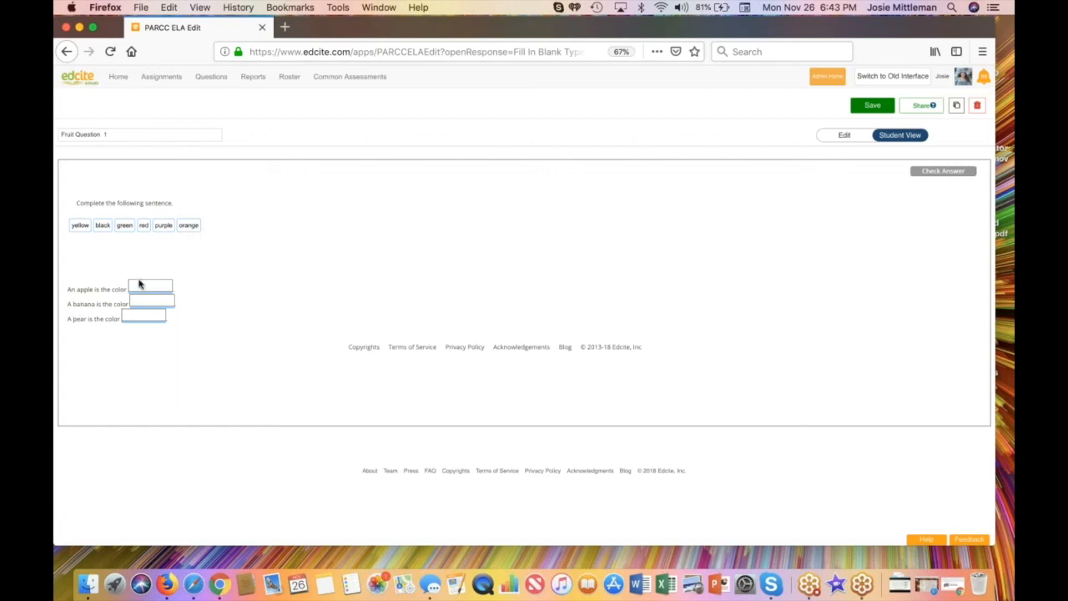
drag(123, 227, 137, 287)
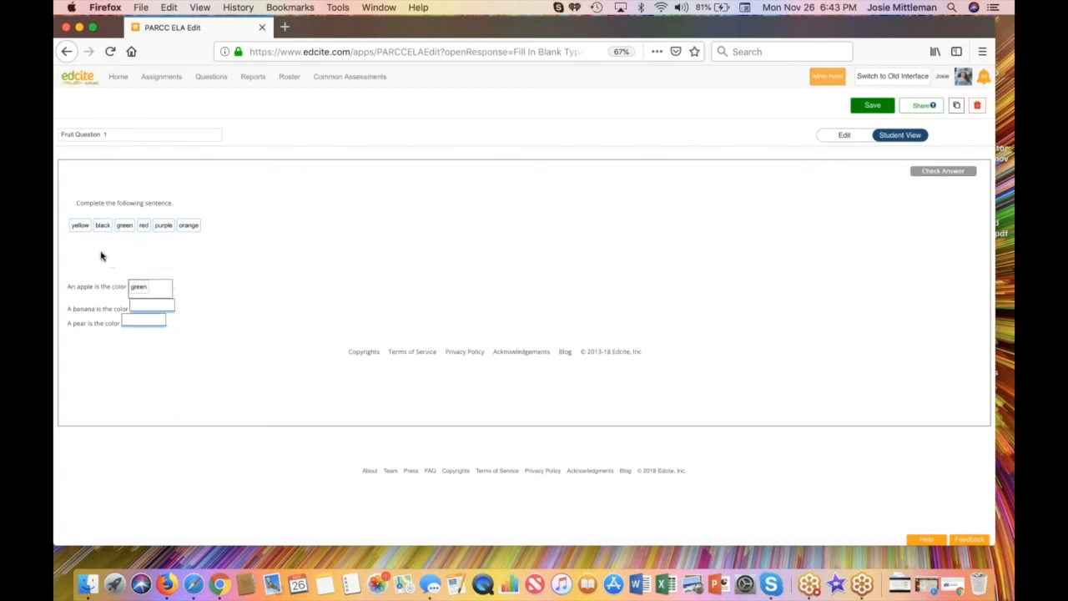
drag(79, 225, 143, 305)
drag(124, 225, 139, 325)
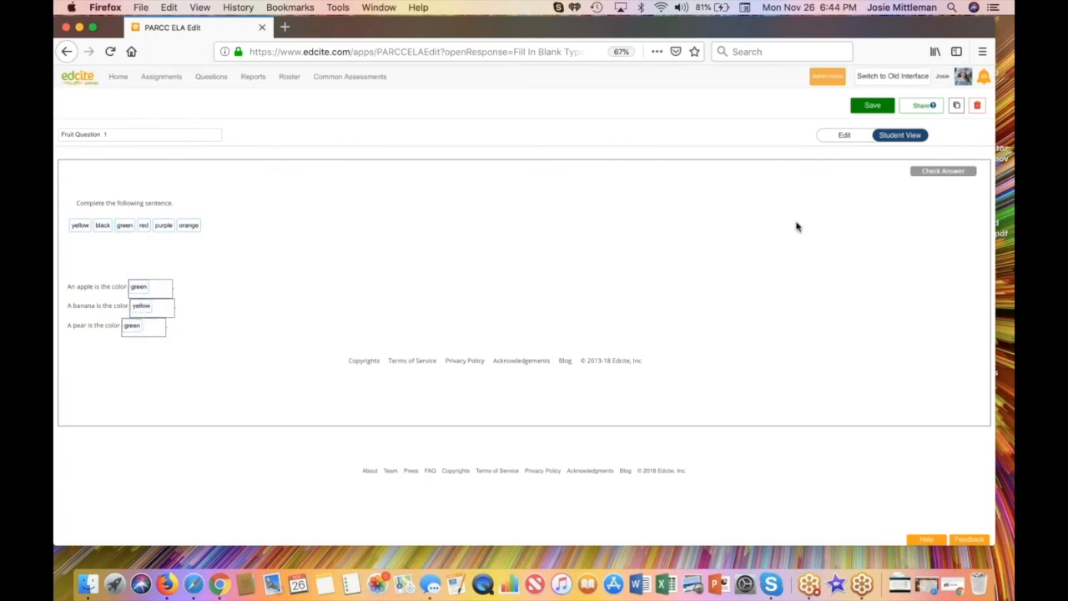
click(943, 172)
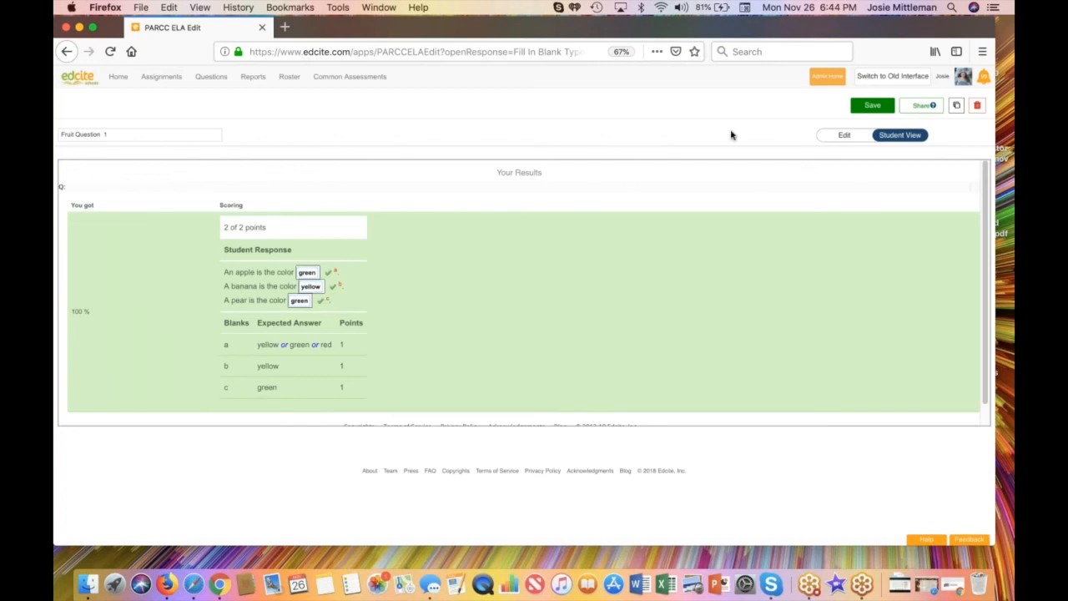
Step: Save the fruit question and choose to create a new question
click(874, 108)
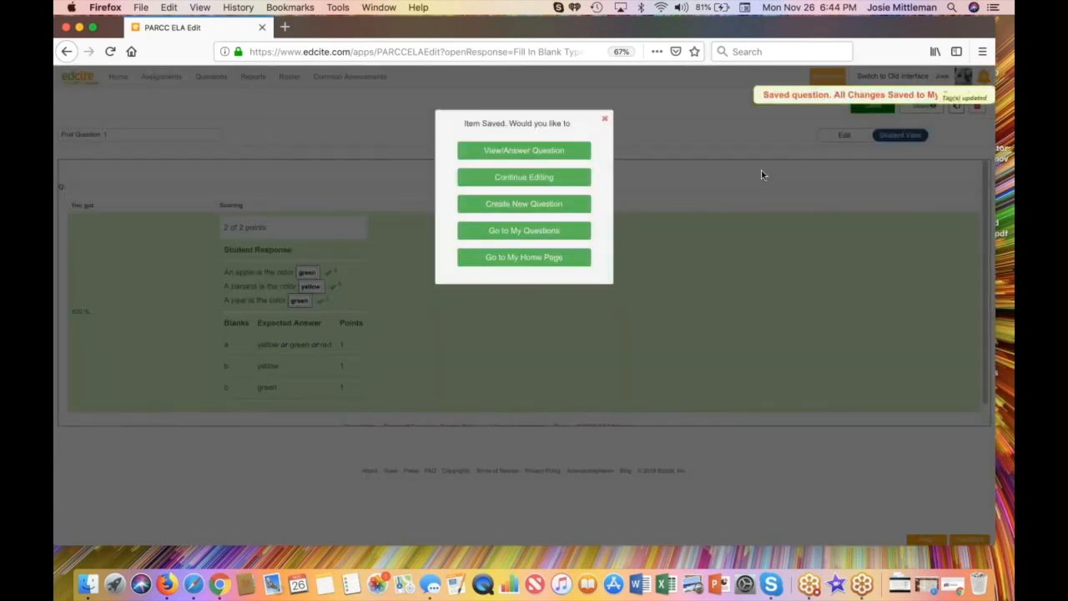
click(528, 209)
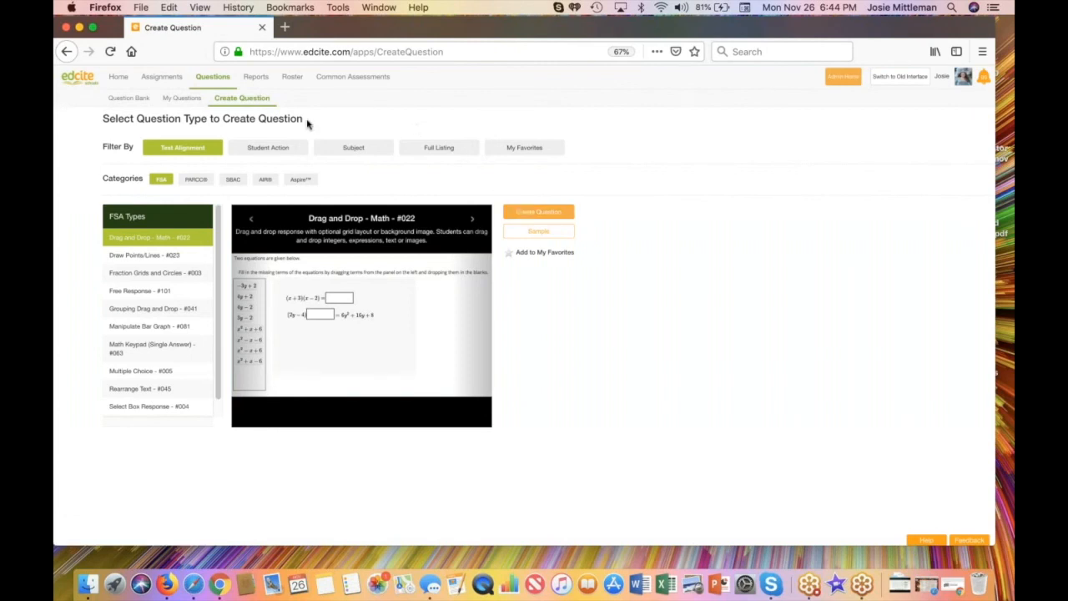
Step: Browse the Categorize/Classify question types by student action and view the Match Text to Text - #043 example
click(264, 149)
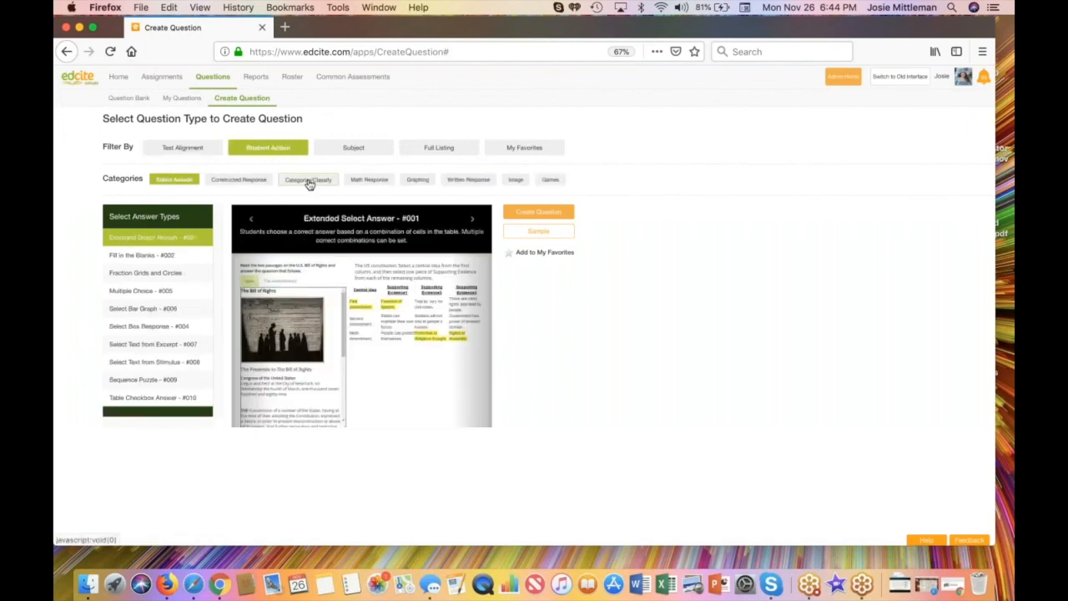
click(308, 182)
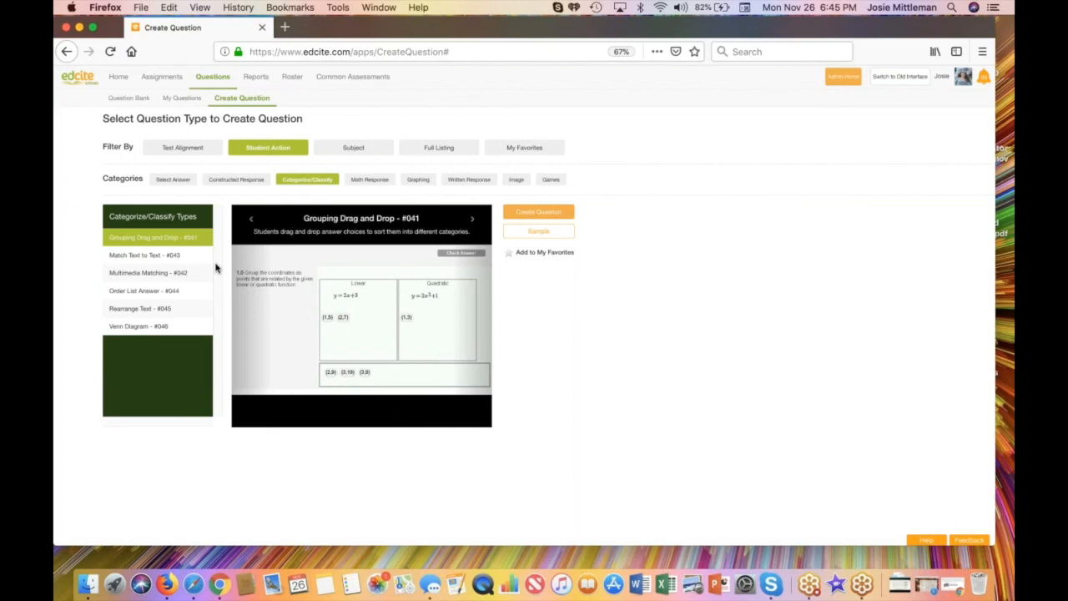
click(212, 262)
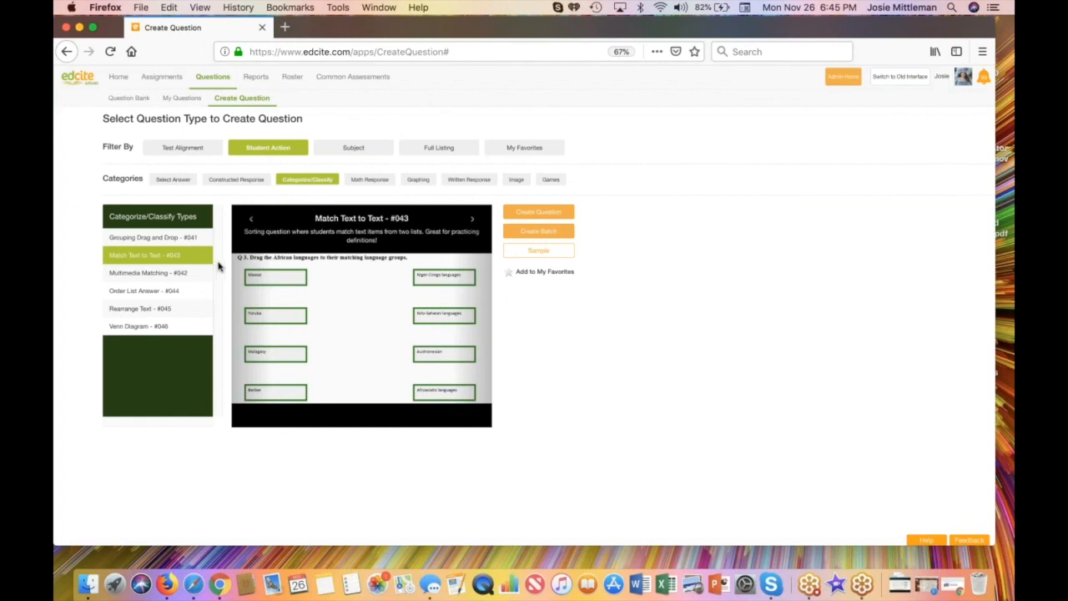
Step: Filter the full listing of question types by 002 and examine the favorite marker of Fill in the Blanks
click(440, 150)
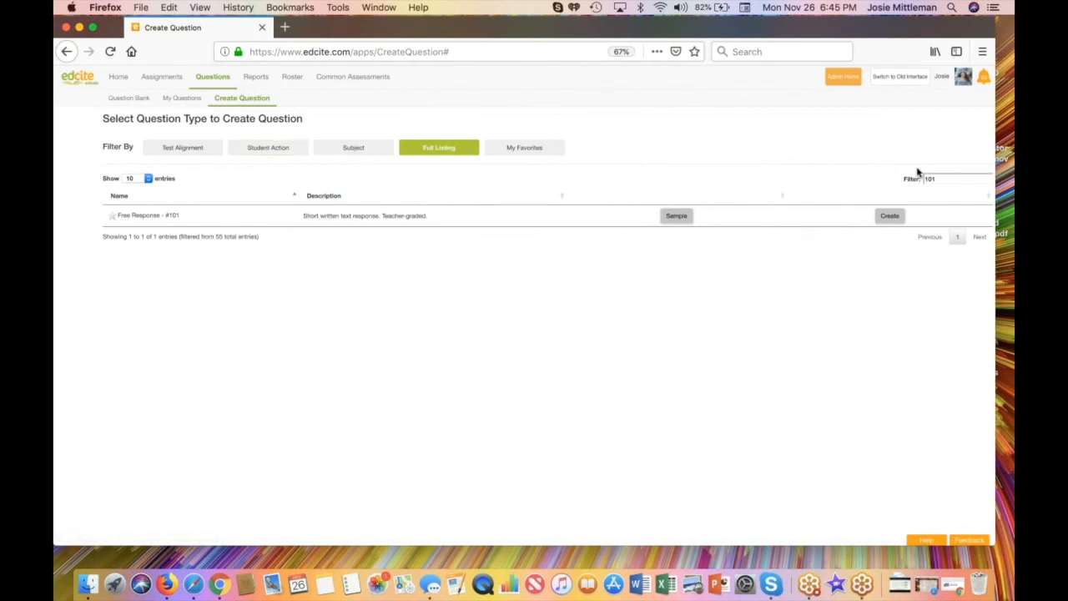
drag(943, 177, 899, 177)
text(002)
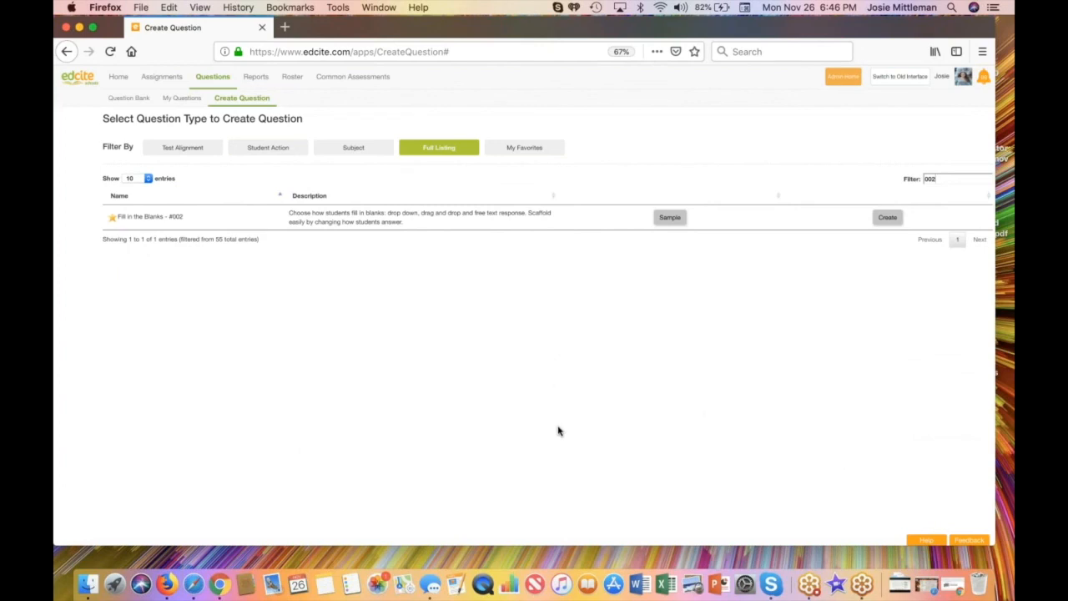
click(112, 223)
Step: Create a Grouping Drag and Drop - #041 question from the Categorize/Classify types for student actions
click(267, 150)
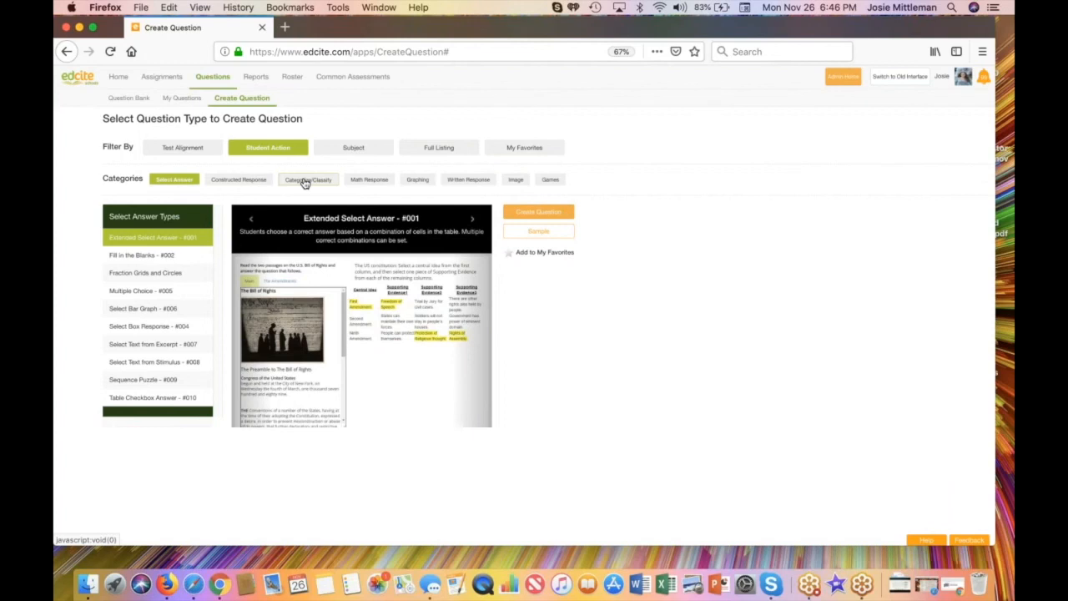
click(305, 181)
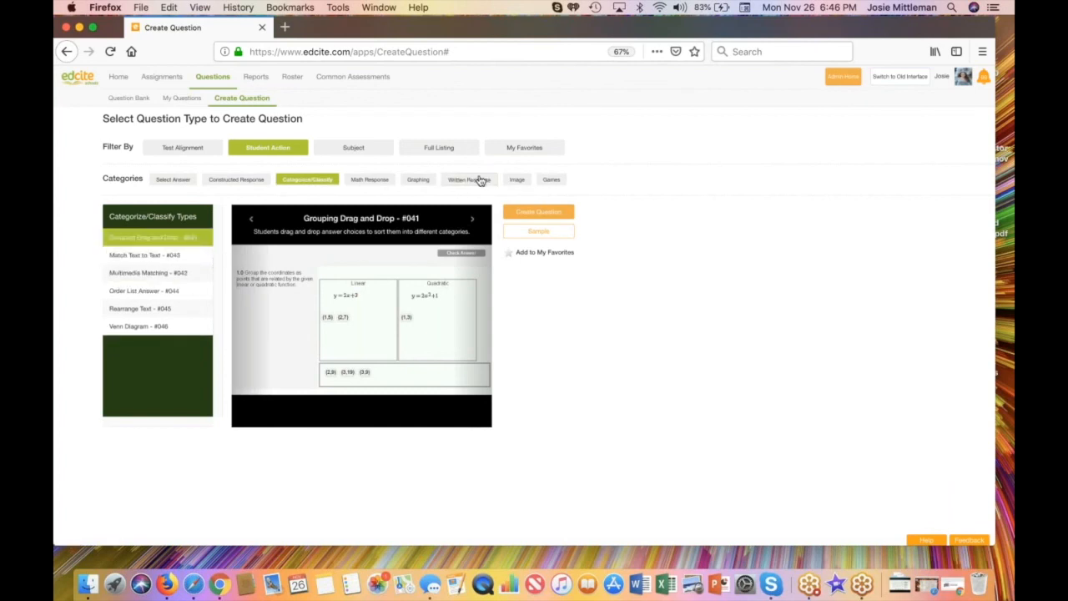
click(538, 211)
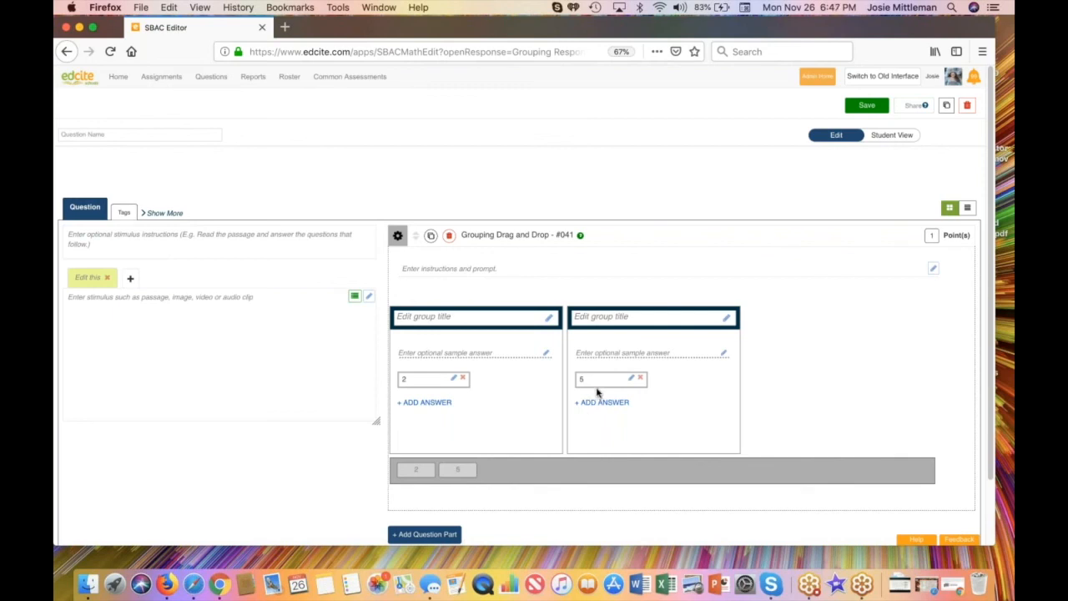
Step: Compare the vertical and side-by-side question layouts, ending with the side-by-side one
click(970, 209)
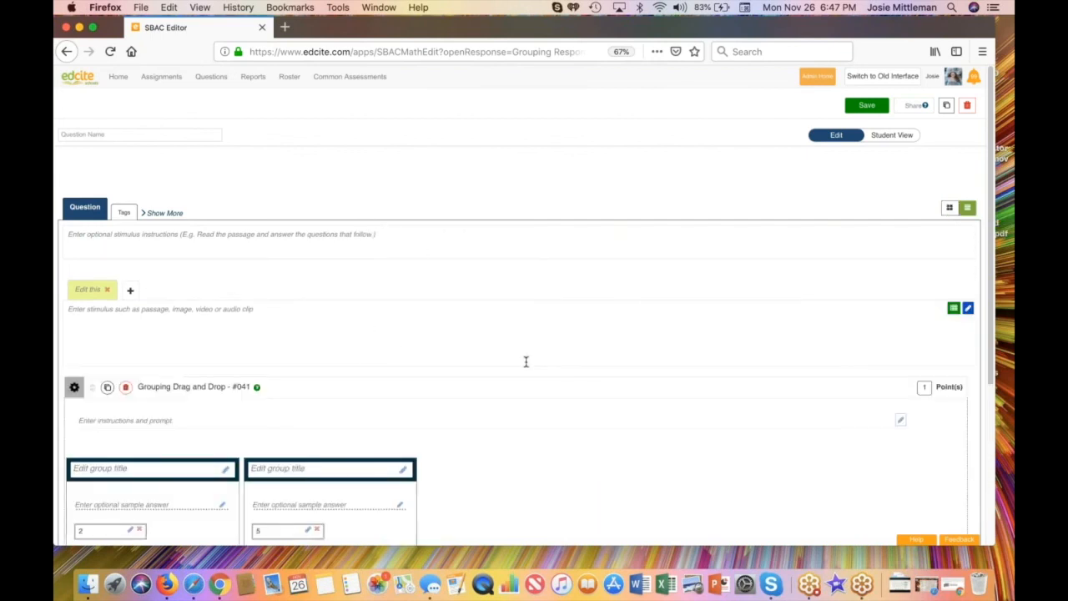
scroll(525, 362, down, 5)
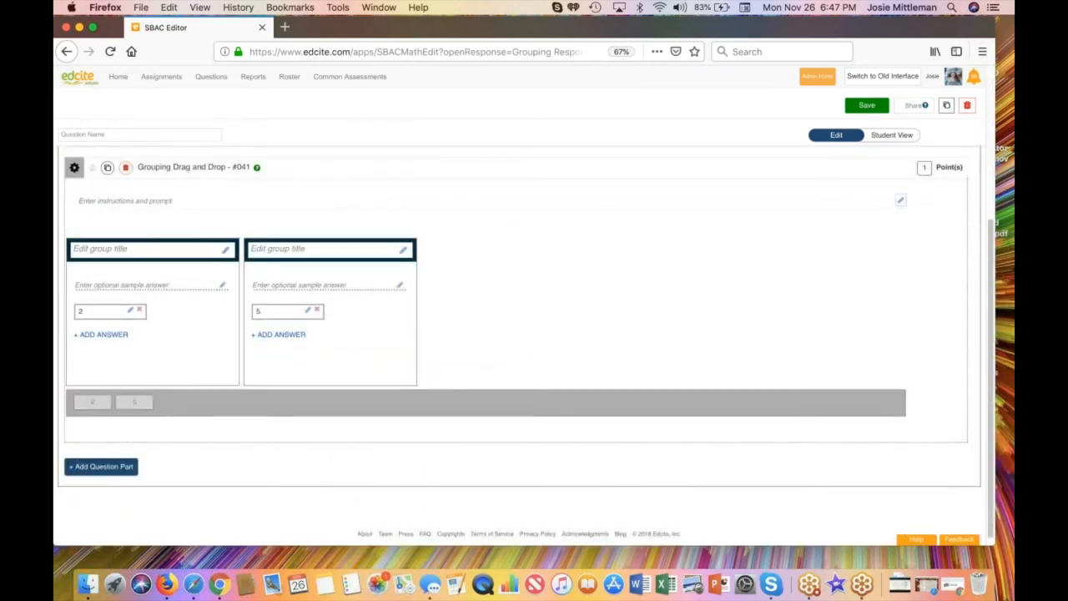
scroll(526, 333, up, 4)
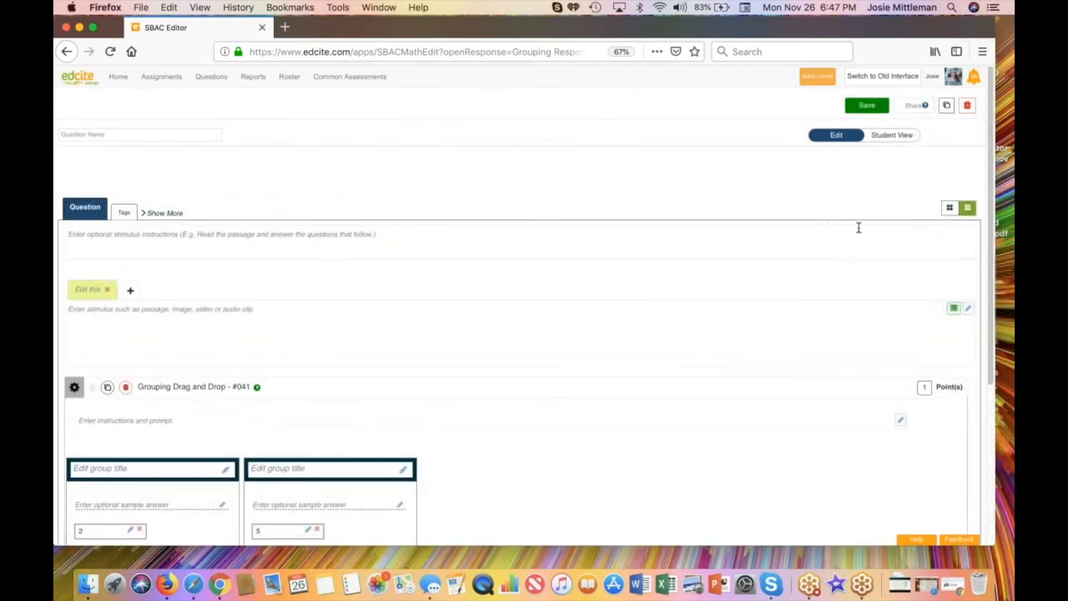
click(948, 209)
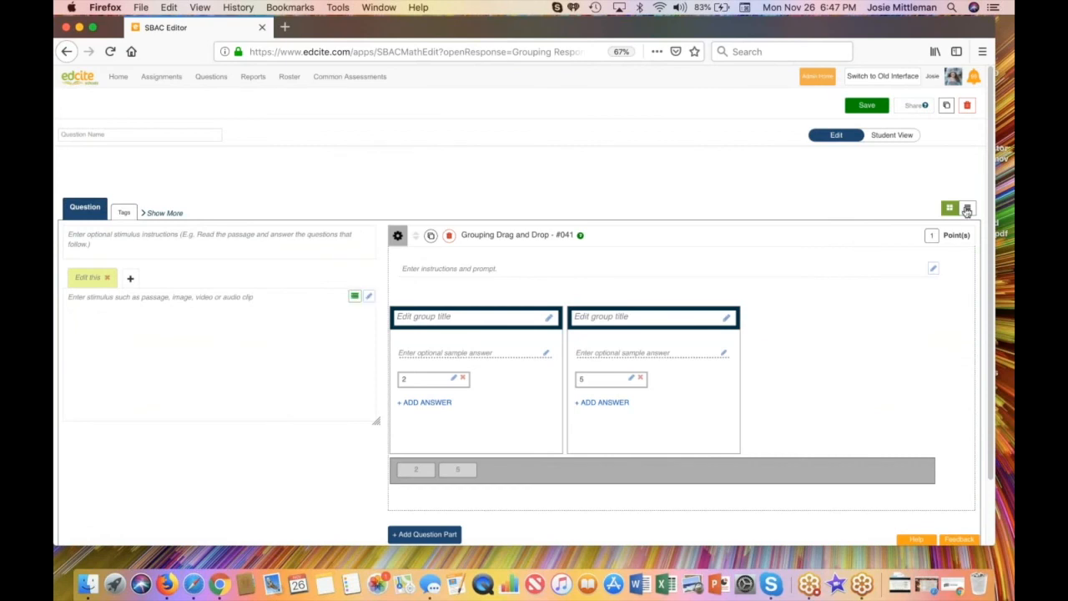
click(967, 207)
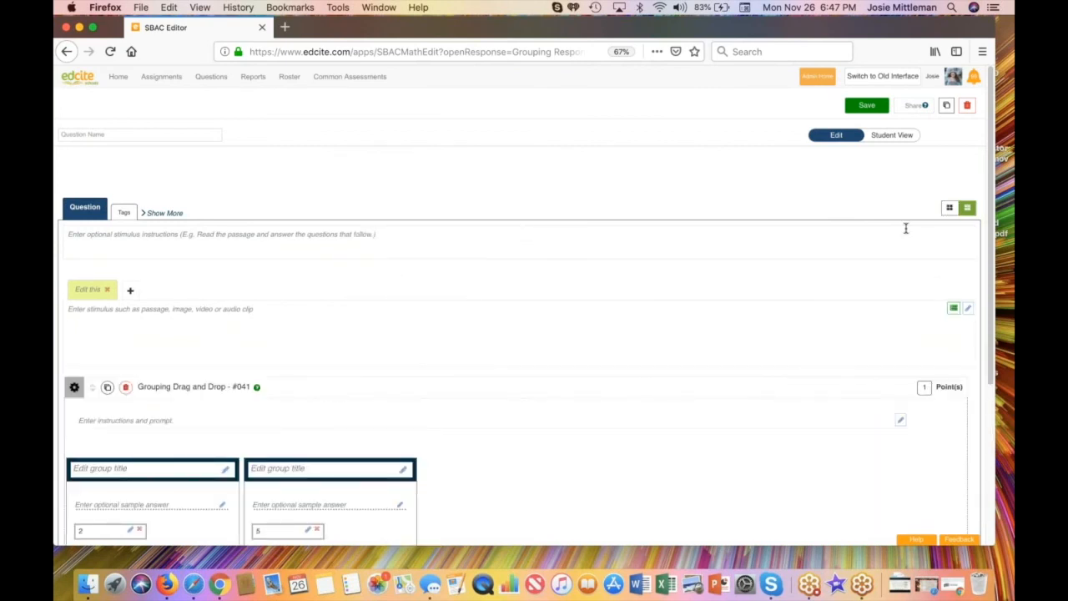
click(949, 208)
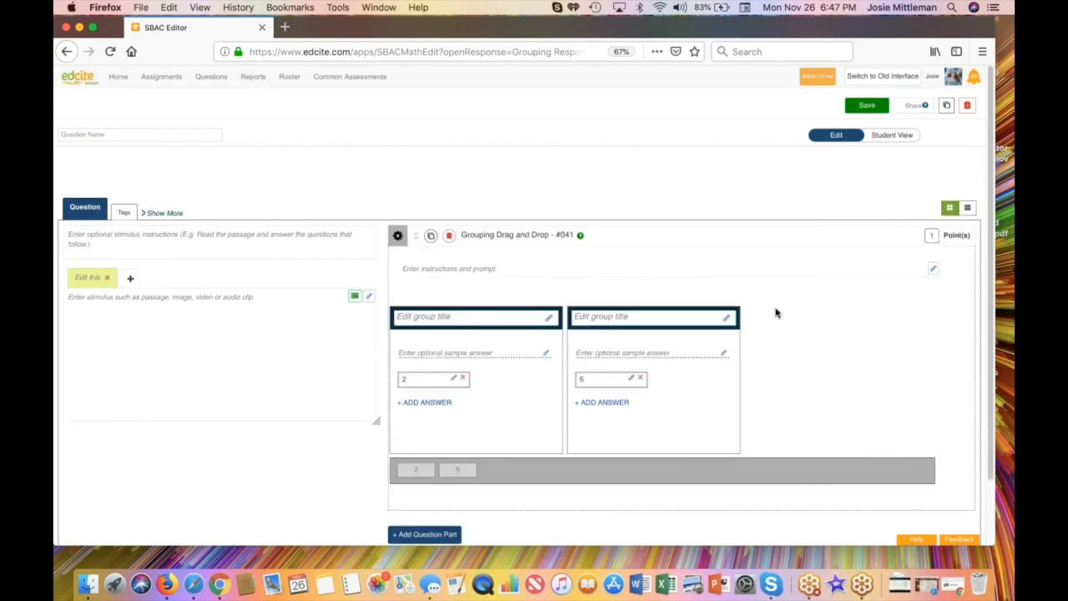
Step: Name the question "Fruite Sample 3" and enter the prompt "Drag the fruit into the correct categories."
click(153, 133)
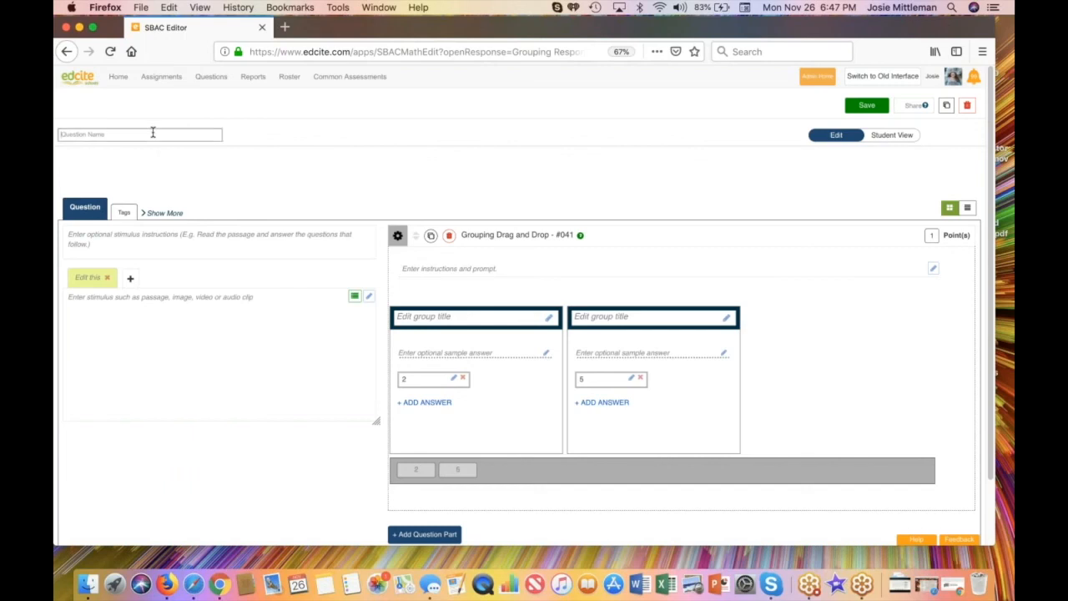
text(Fruite Sample 3)
click(414, 269)
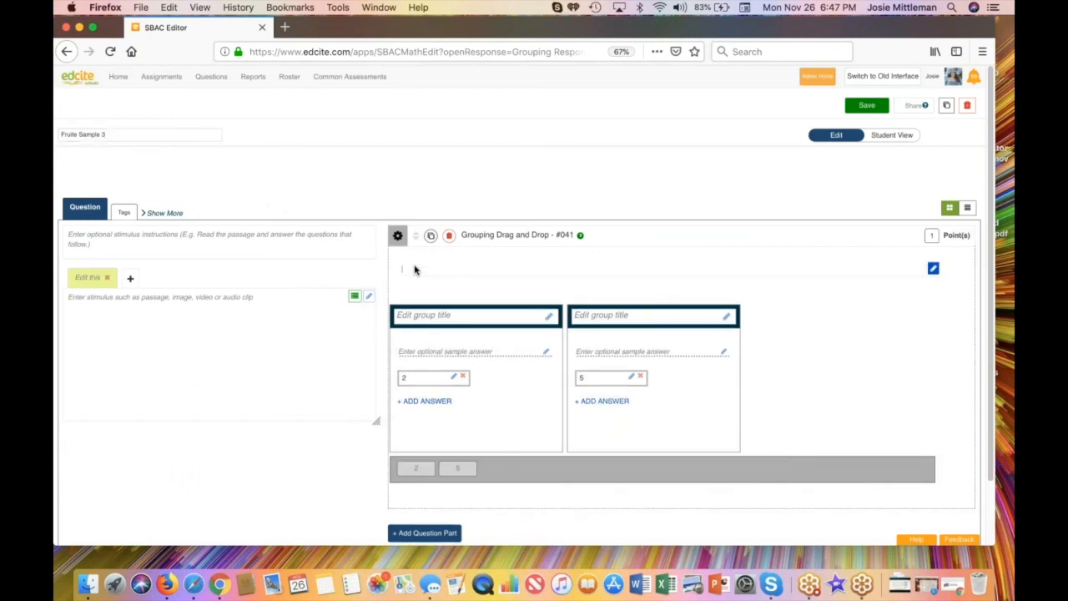
text(Dra)
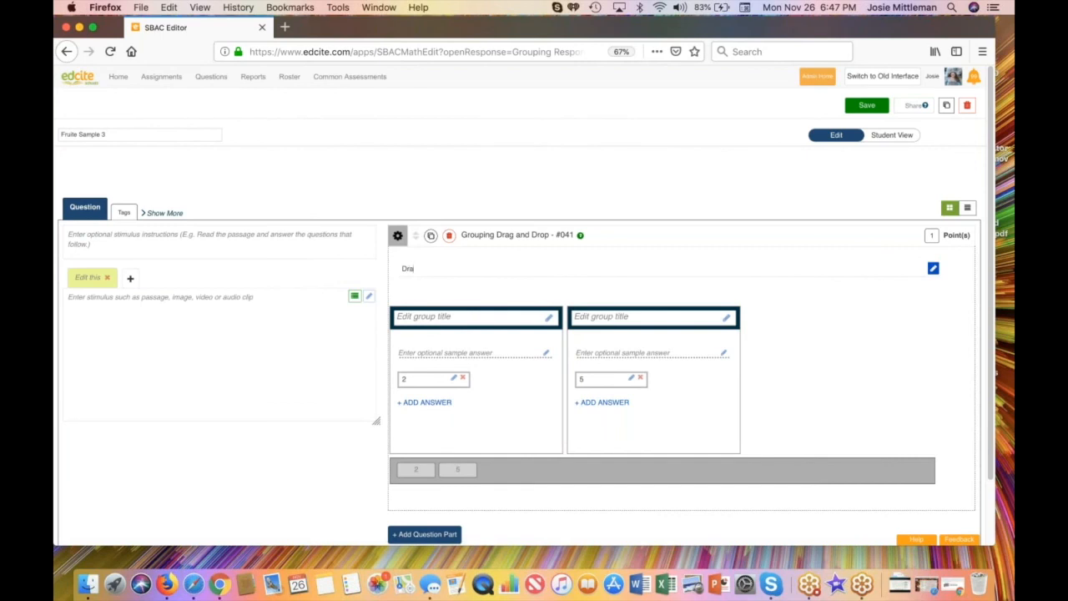
text(g the fruit into the correct categories.)
Step: In the grouping question's settings, try the Left answer bank layout, return it to Bottom, and add a third group
click(398, 237)
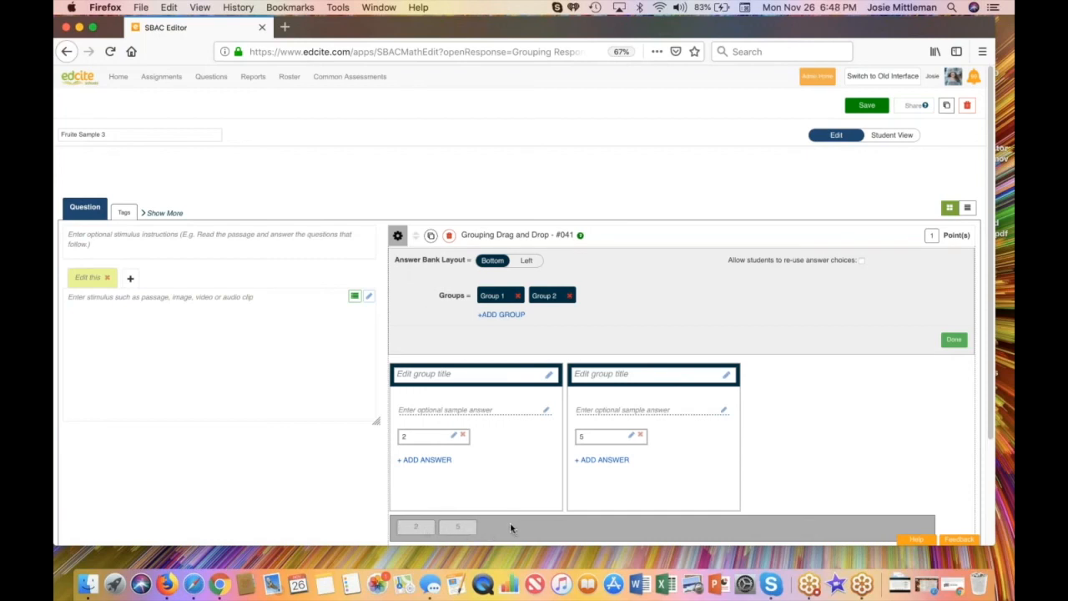
click(528, 261)
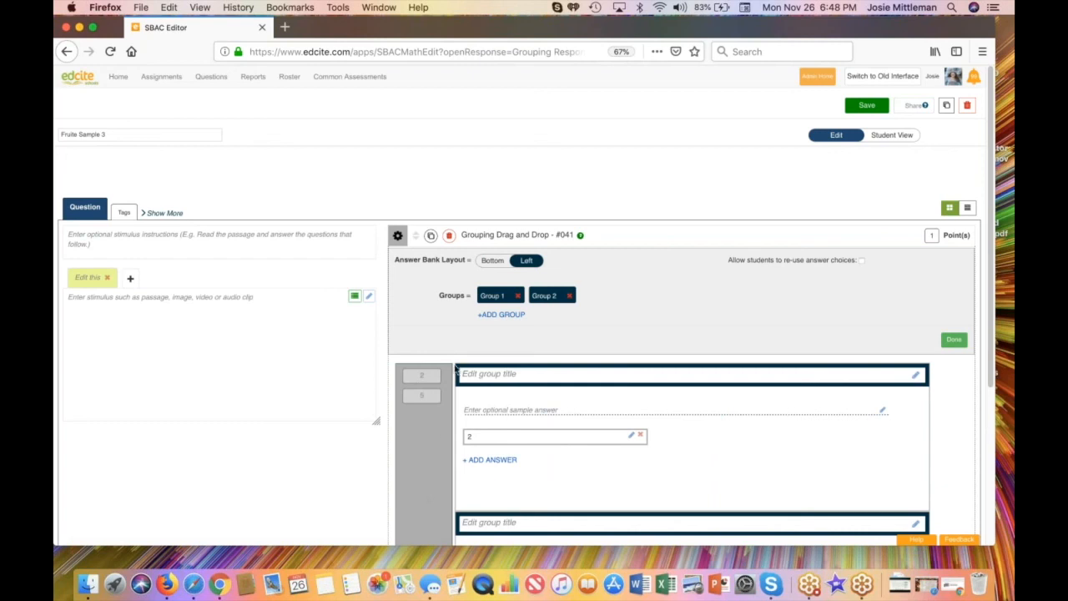
click(491, 262)
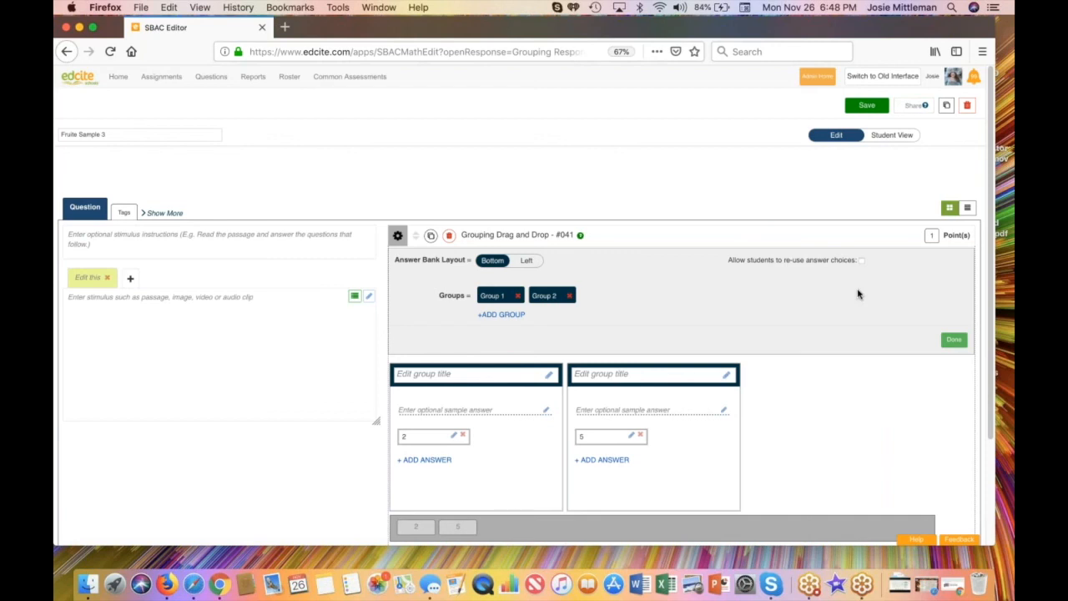
click(504, 315)
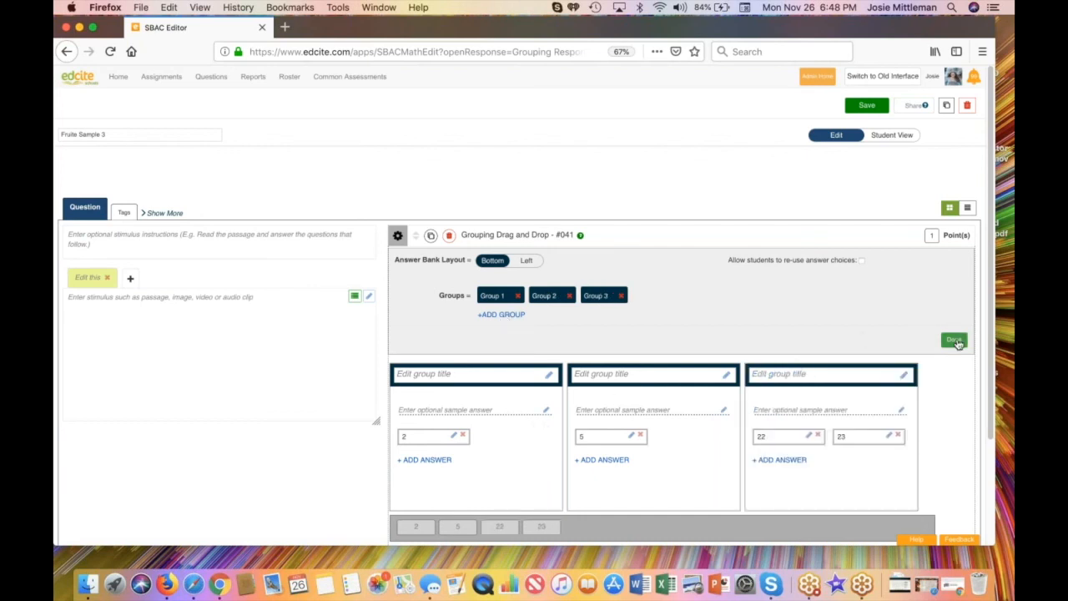
Step: Close the grouping question's settings and title the first group "RED" in bold 36px text
click(955, 341)
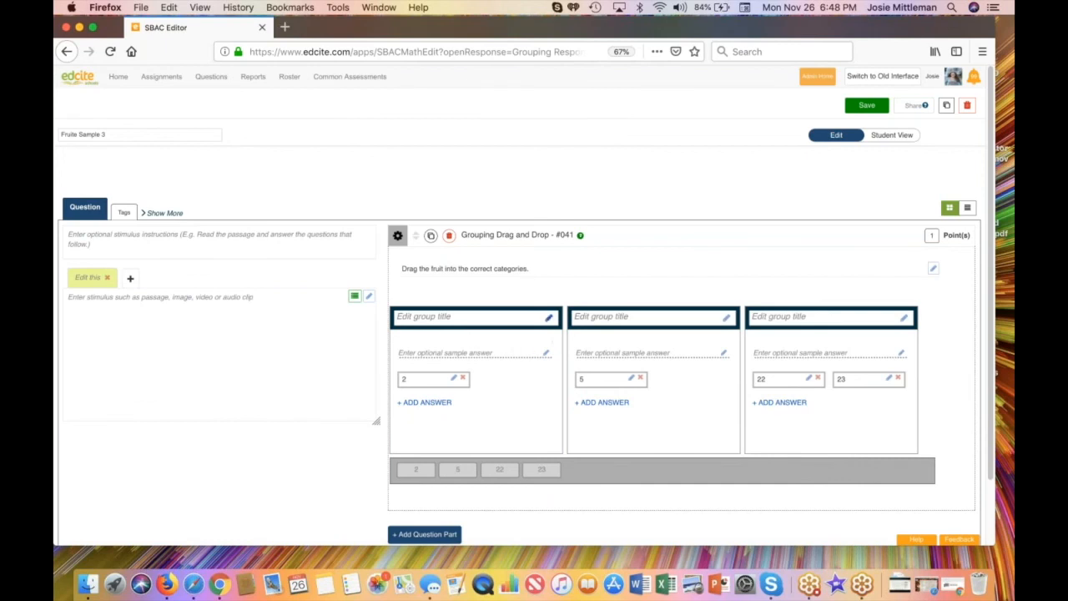
click(549, 319)
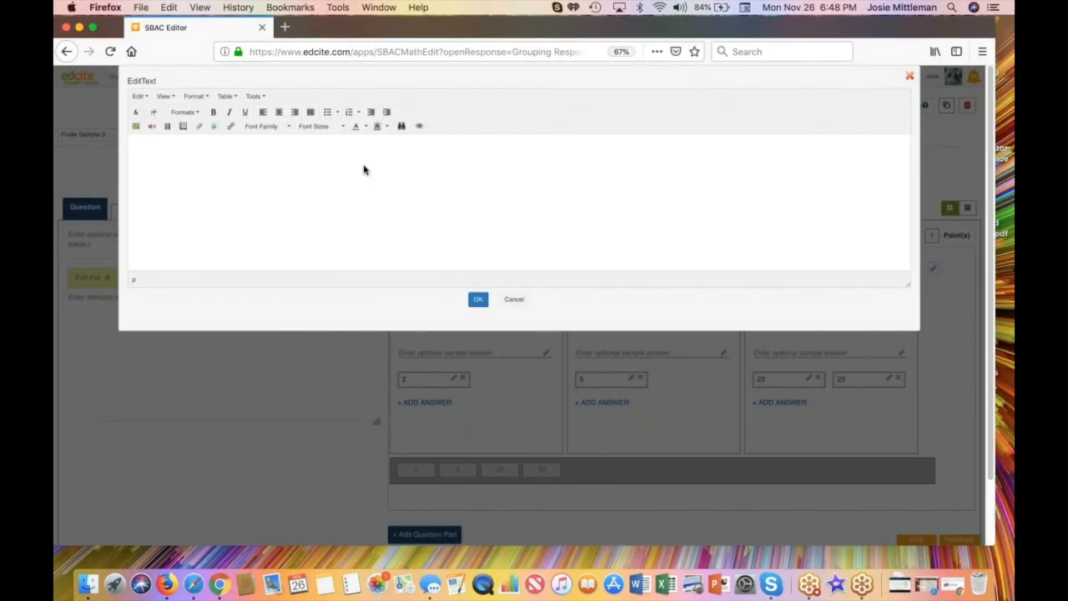
click(317, 127)
click(312, 221)
click(215, 113)
text(RED)
click(478, 299)
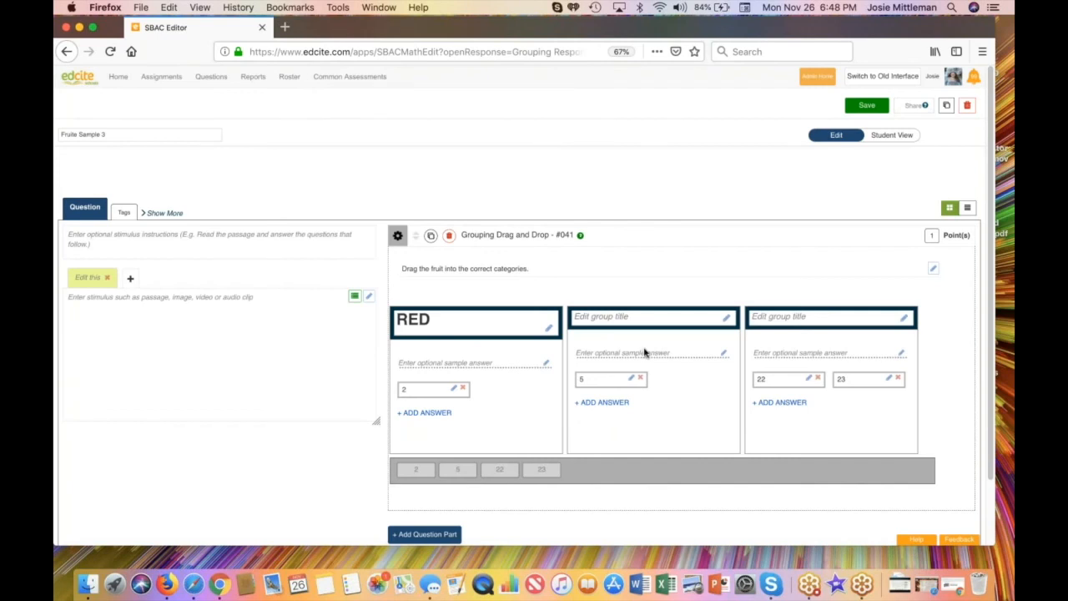
Step: Title the second group "YELLOW" in bold 36px text
click(726, 317)
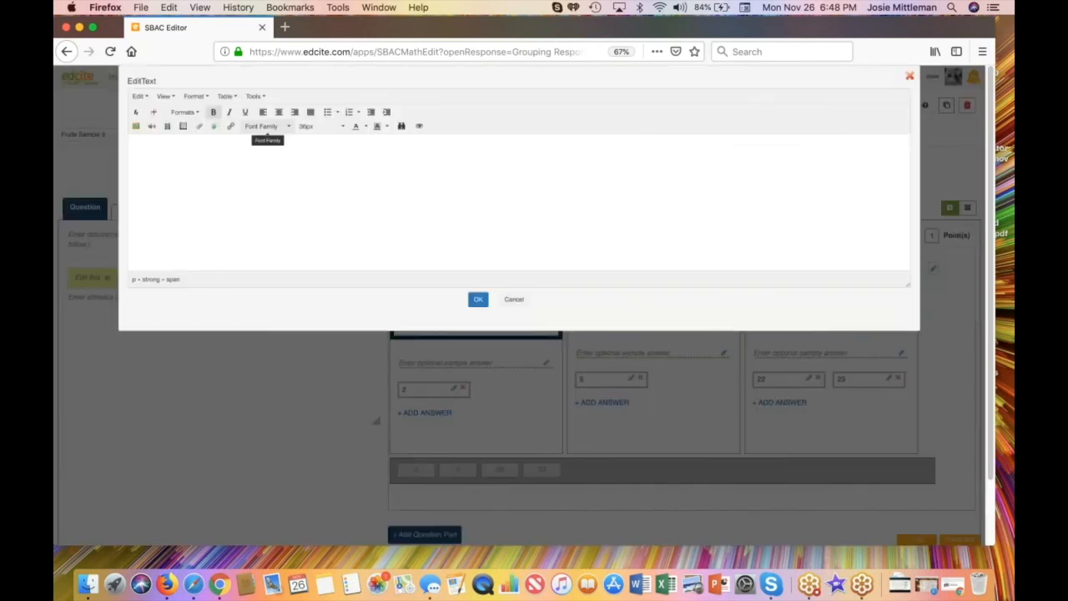
click(315, 127)
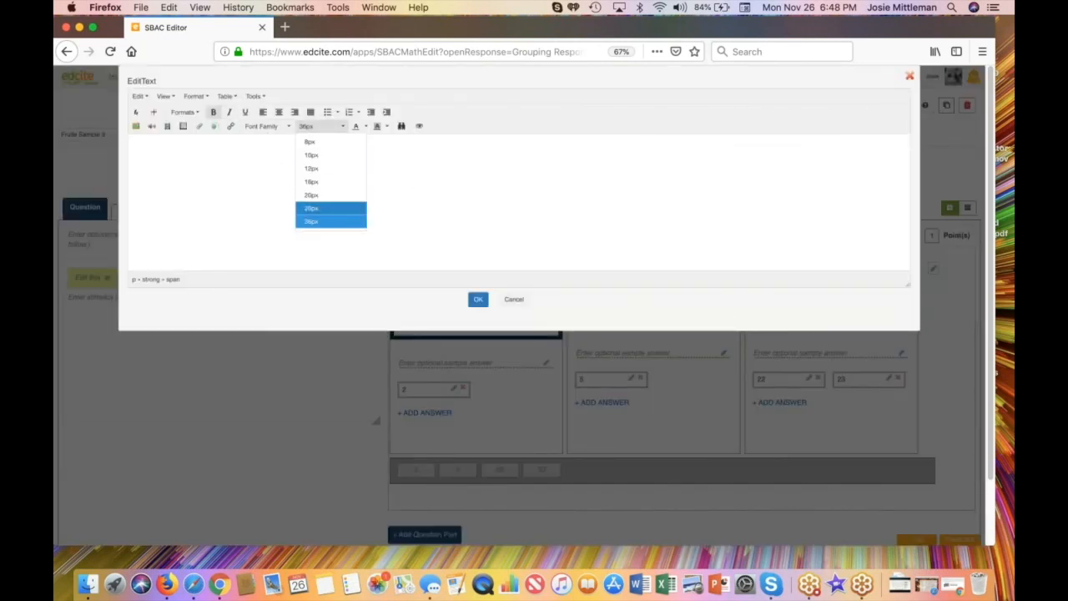
click(327, 220)
click(213, 112)
text(YELLOW)
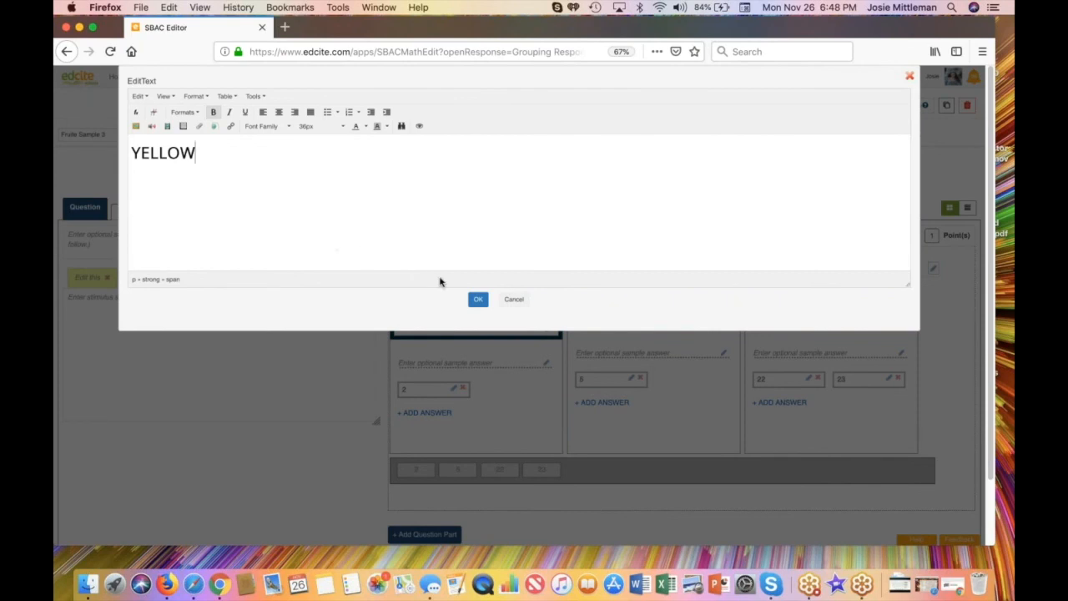
click(478, 300)
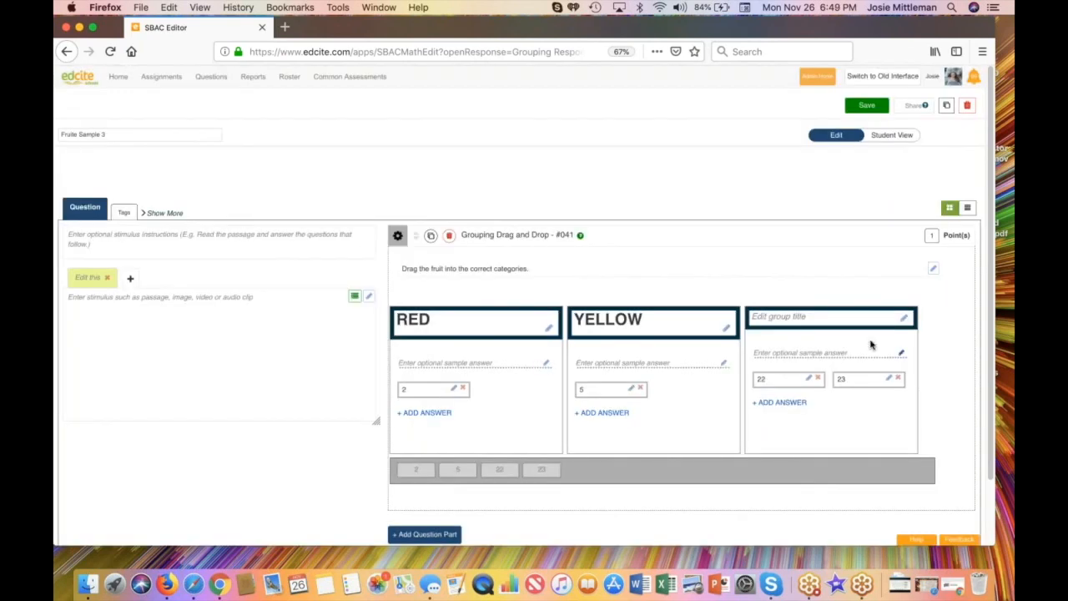
Step: Title the third group "ORANGE" in bold 36px text
click(905, 320)
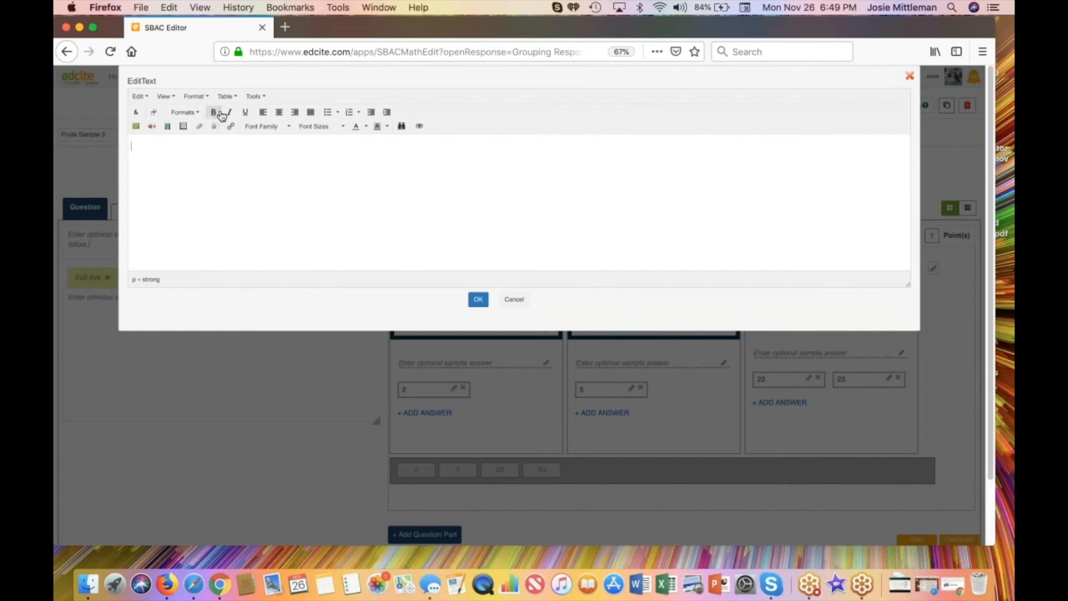
click(310, 125)
click(312, 220)
text(ORANGE)
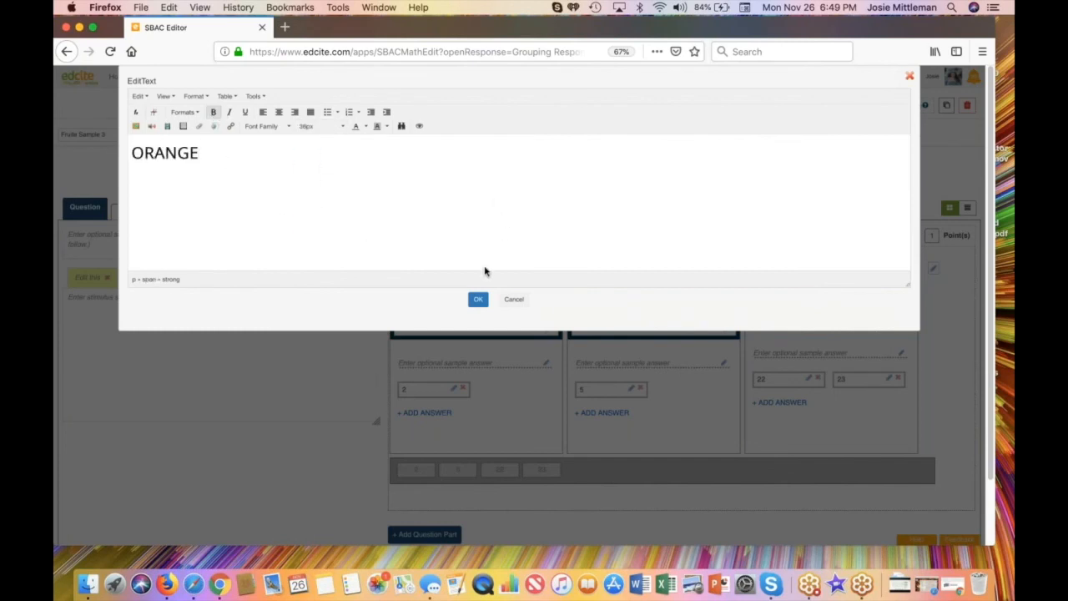
click(477, 300)
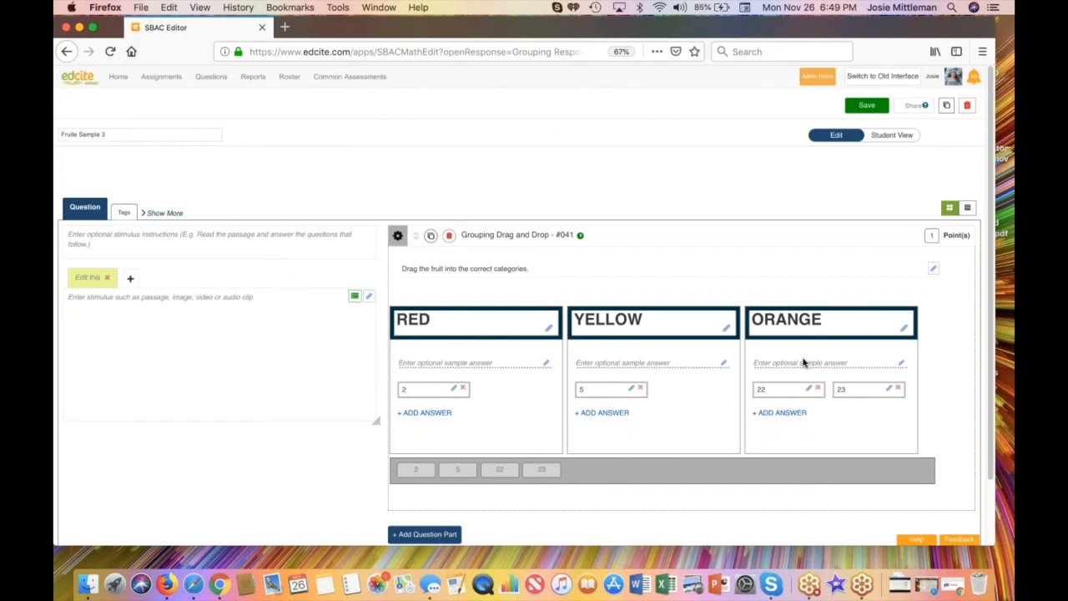
Step: Clear the placeholder text of the RED group's answer and open the image library for it
click(453, 389)
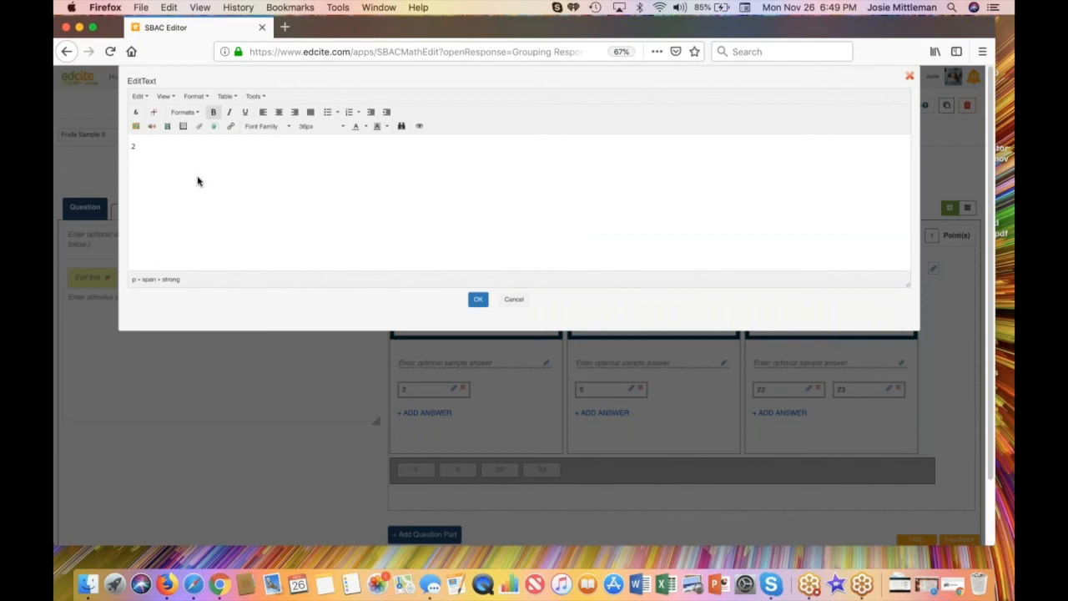
drag(143, 145, 127, 147)
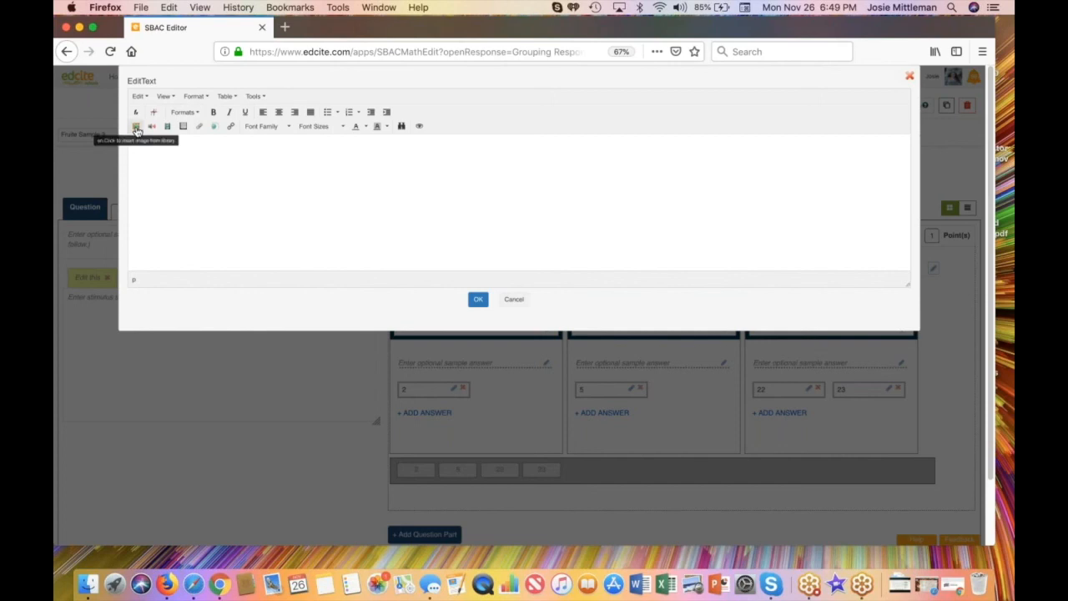
click(138, 131)
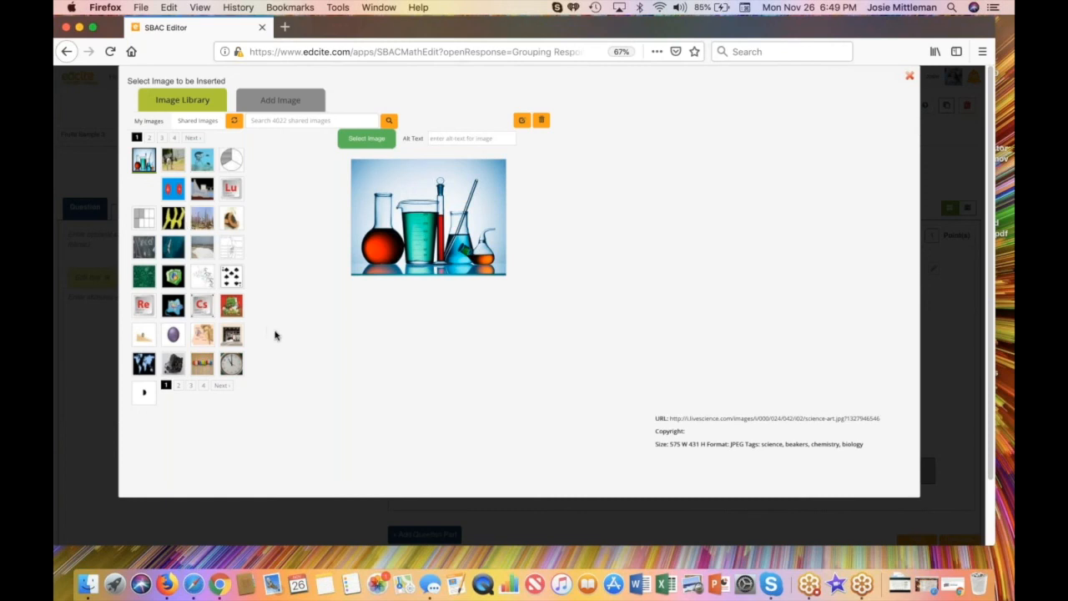
Step: Look through the personal image collection and the options for adding images from Flickr, a URL or uploaded files
click(149, 122)
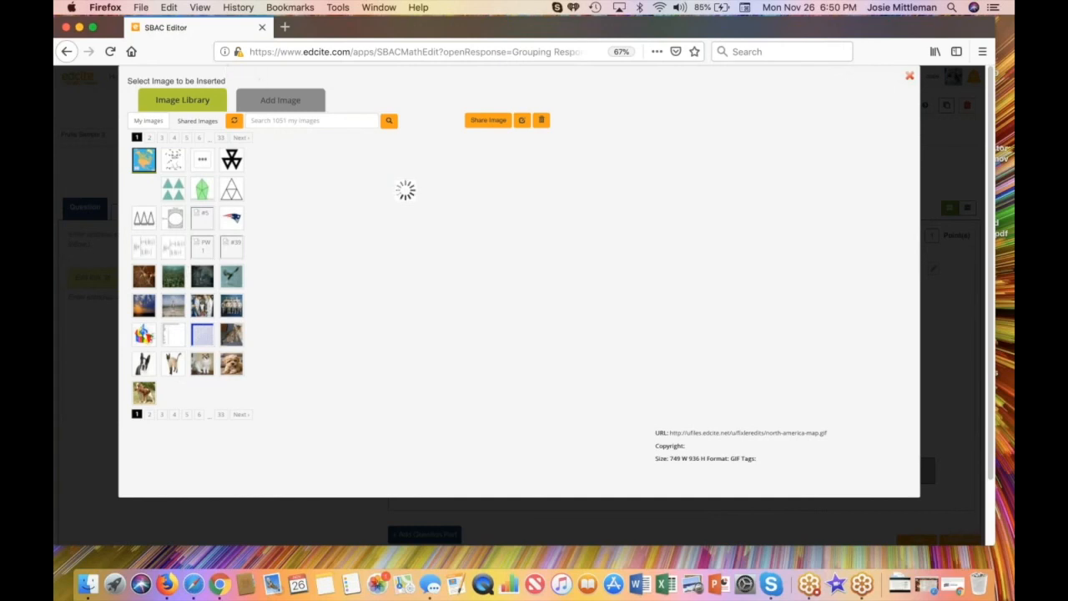
click(280, 99)
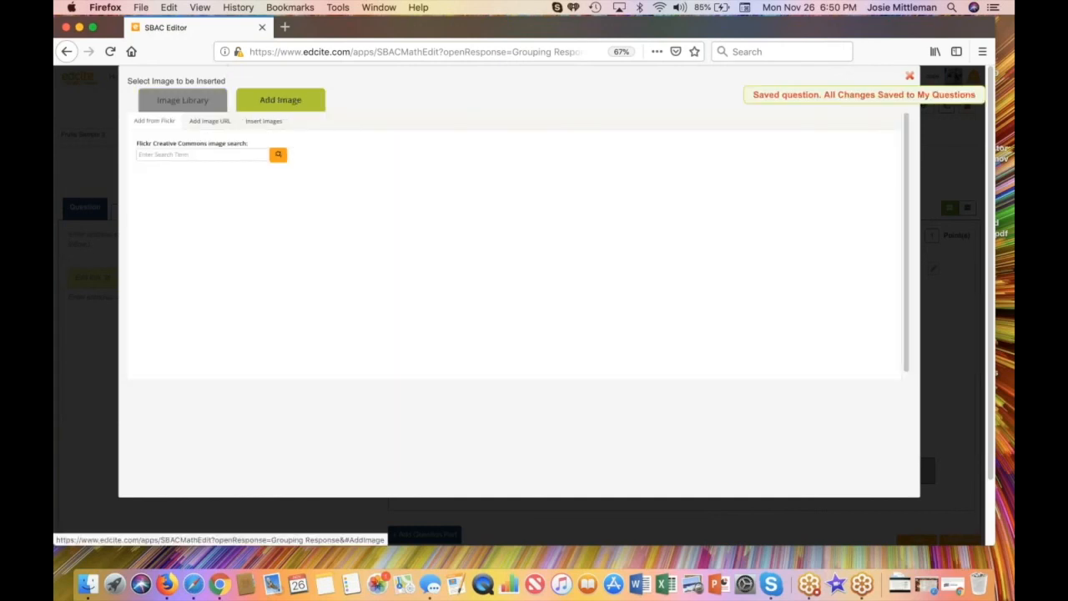
click(207, 123)
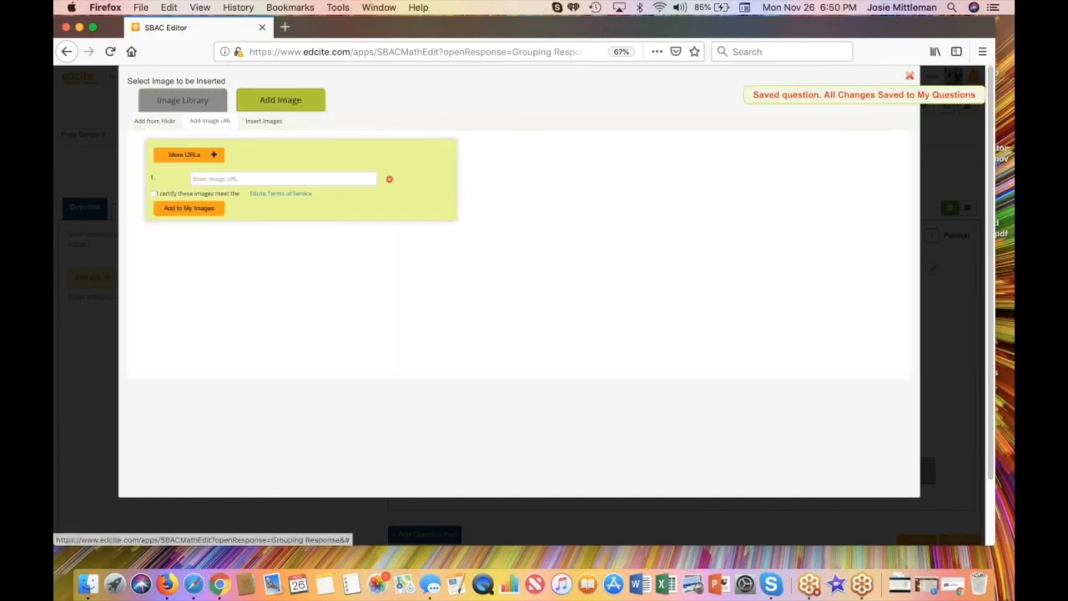
click(265, 122)
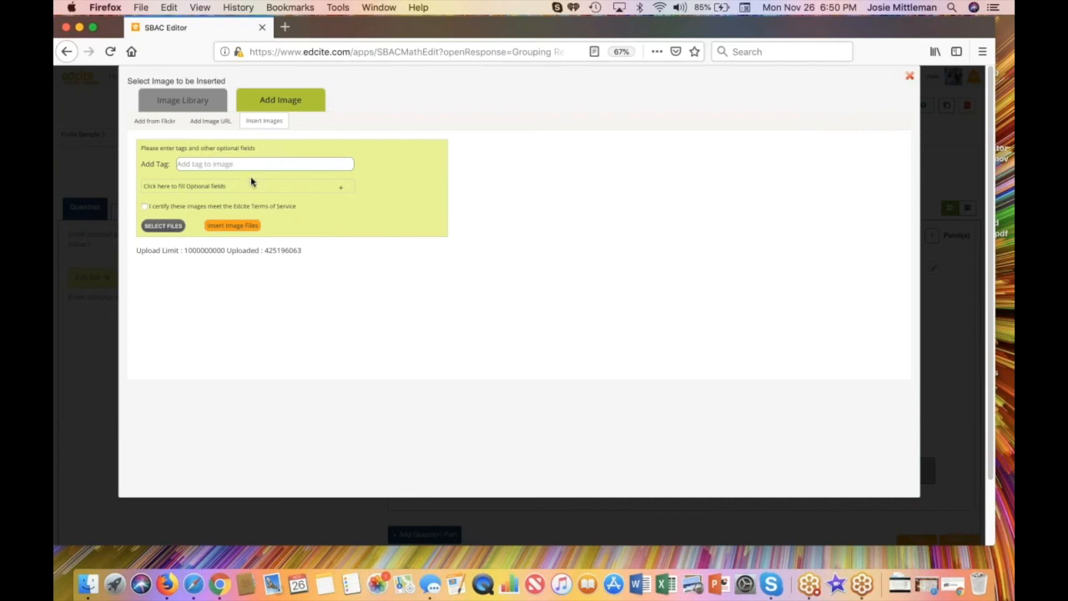
click(193, 107)
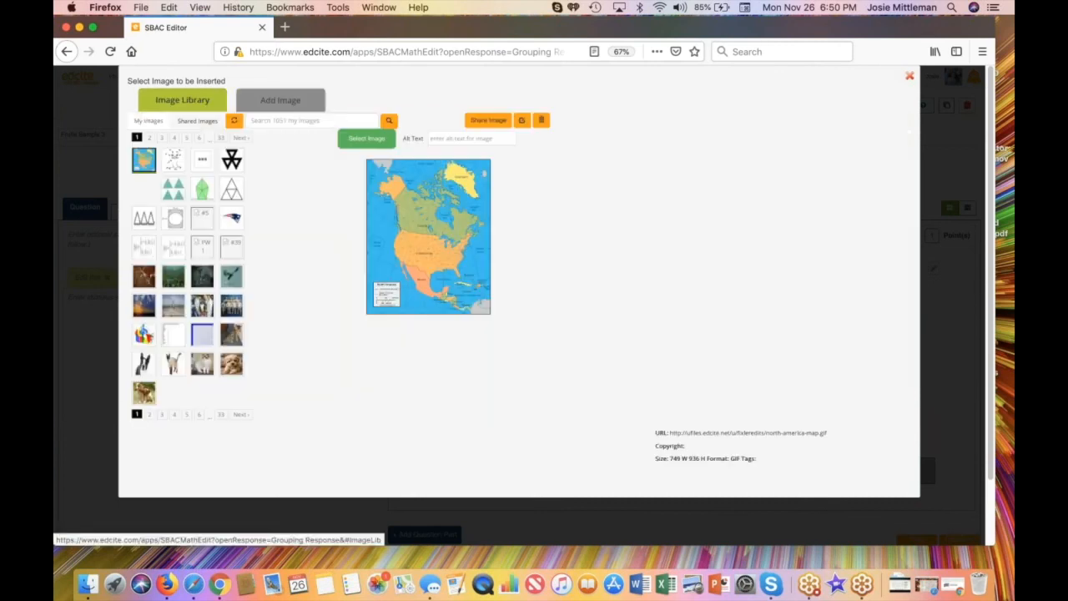
Step: Search the shared images for "APPLE" and insert the red apple picture as the RED group's answer
click(198, 121)
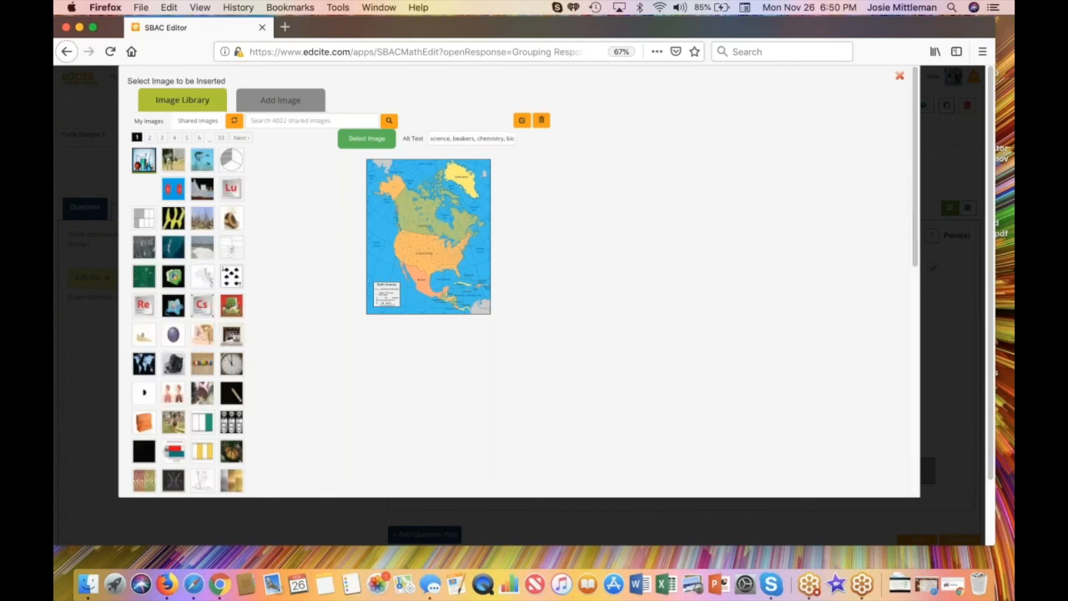
click(277, 120)
text(Al)
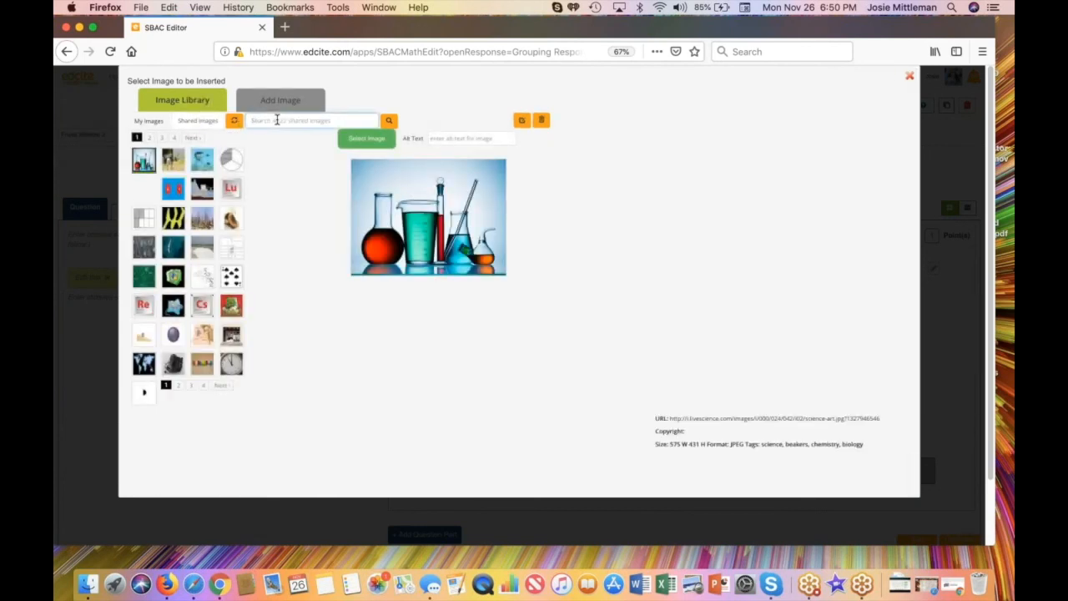
text(PLE)
click(389, 121)
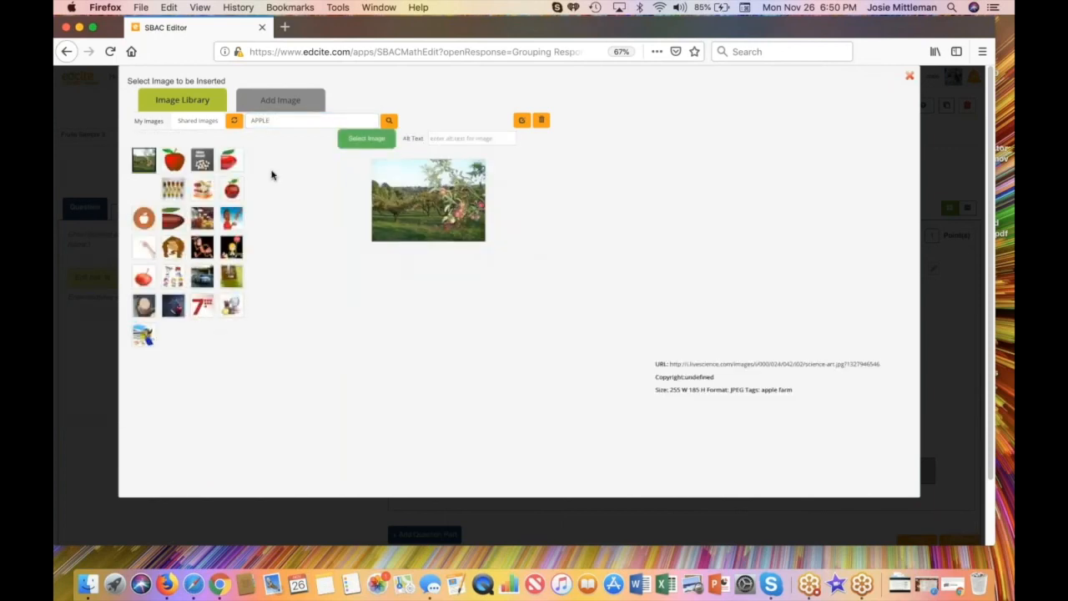
click(179, 165)
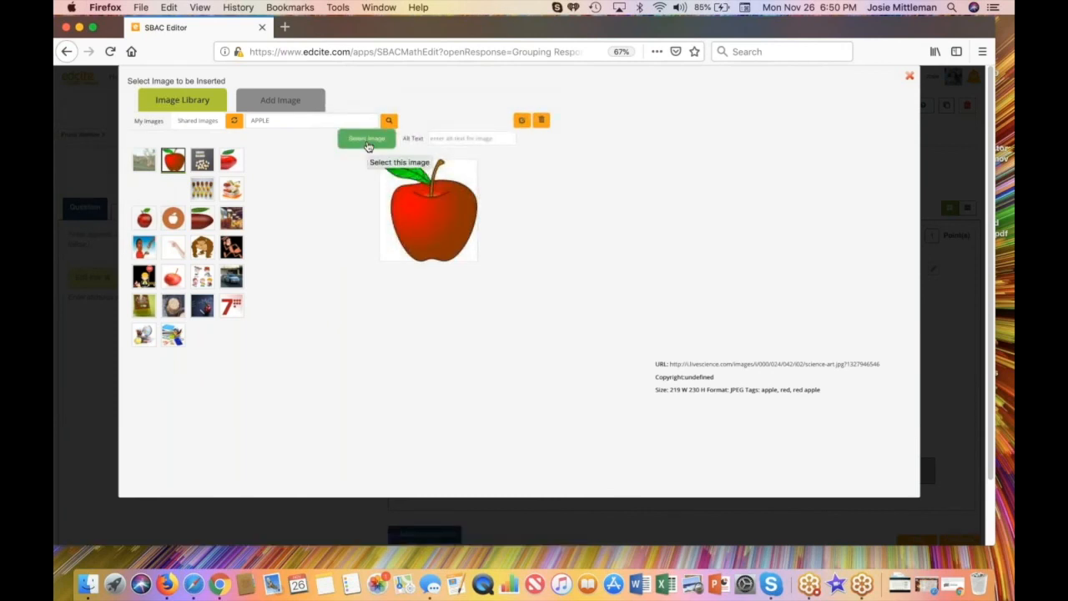
click(367, 146)
click(478, 299)
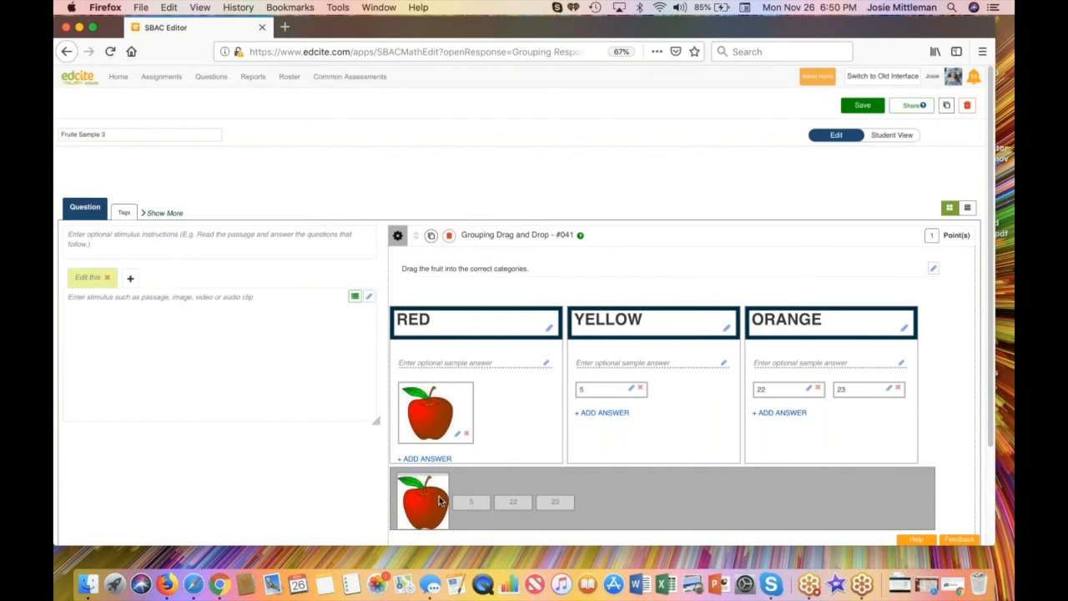
Step: Replace the YELLOW group's placeholder answer with the single banana picture found by searching the shared images for "banana"
click(632, 389)
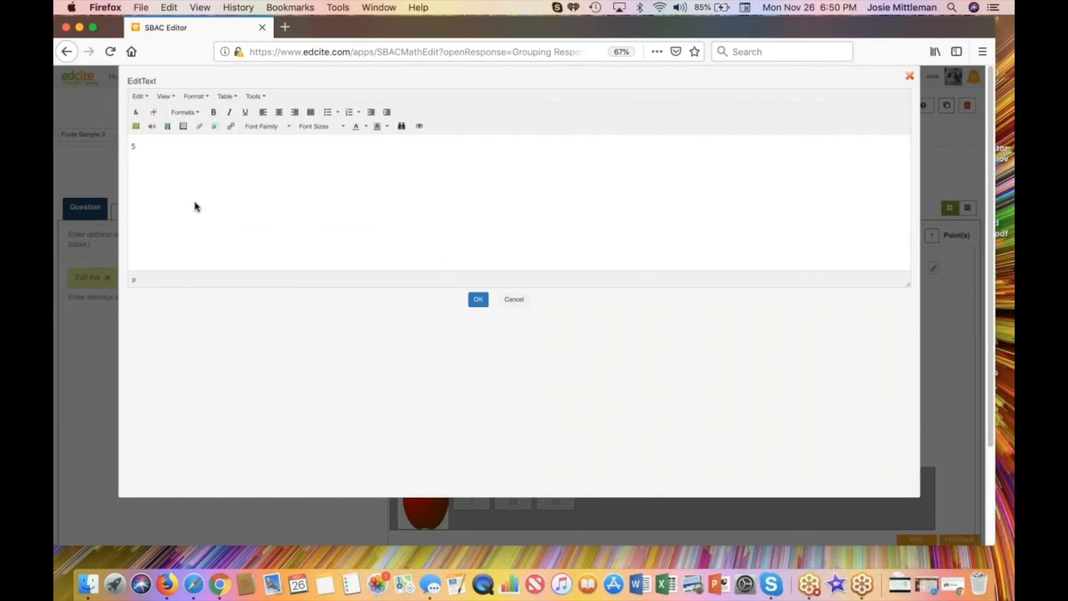
drag(142, 147, 115, 145)
key(BackSpace)
click(136, 126)
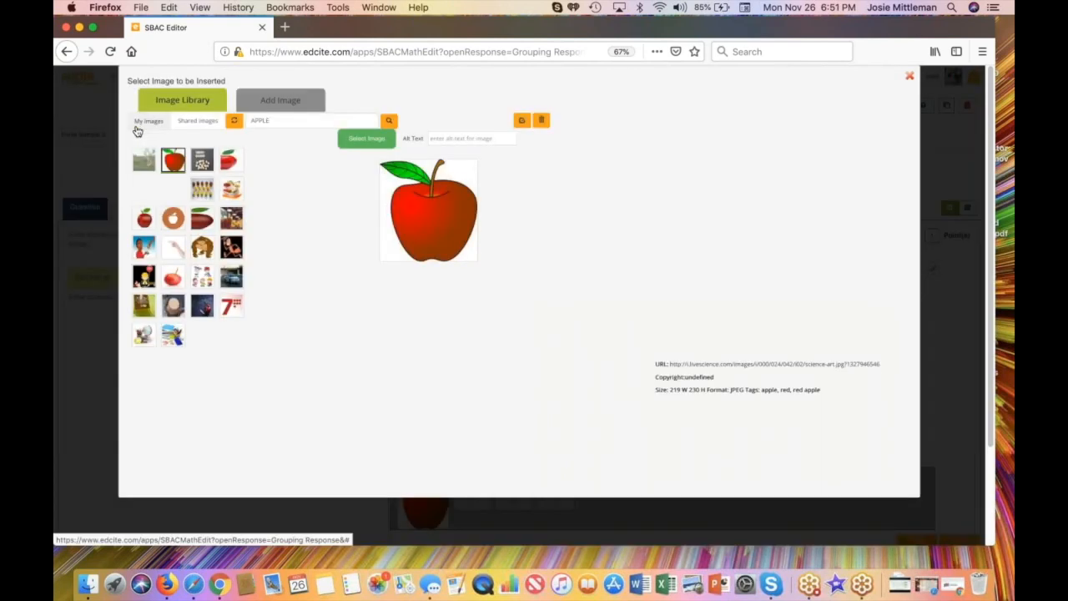
double_click(256, 120)
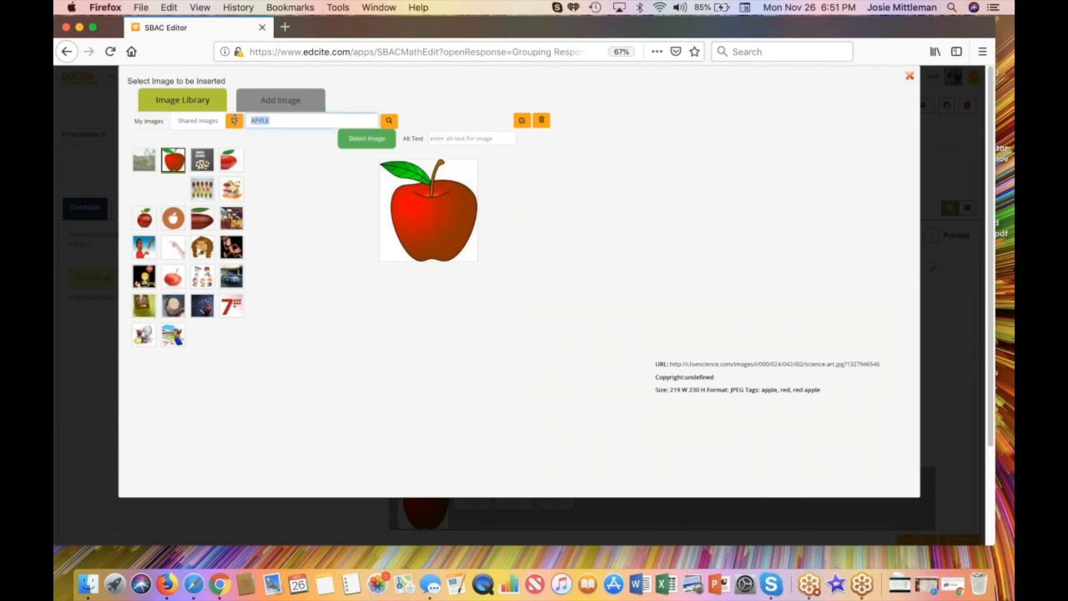
text(banana)
click(390, 123)
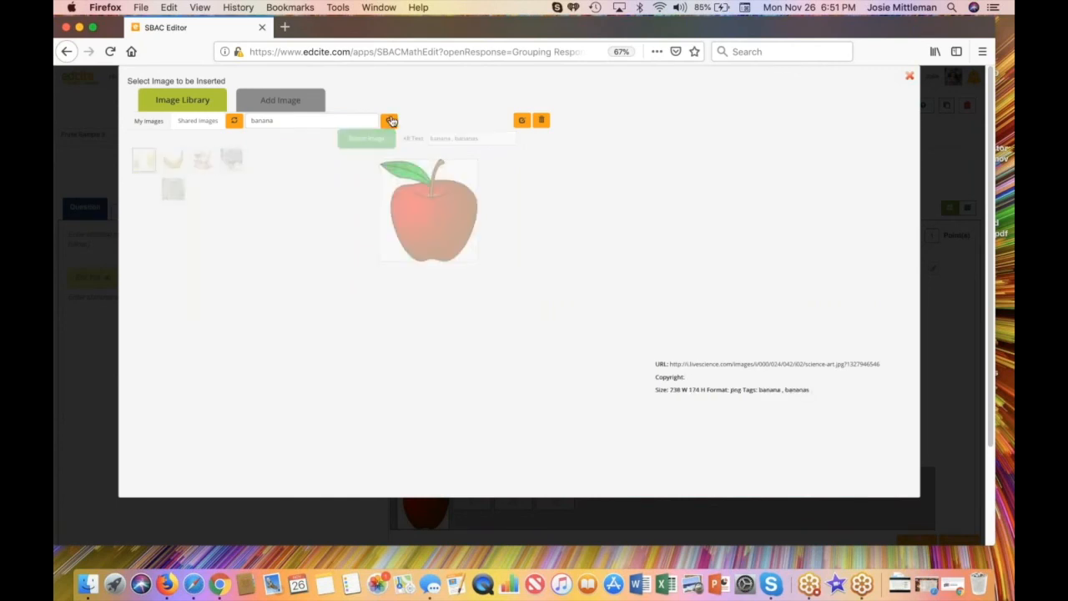
click(173, 161)
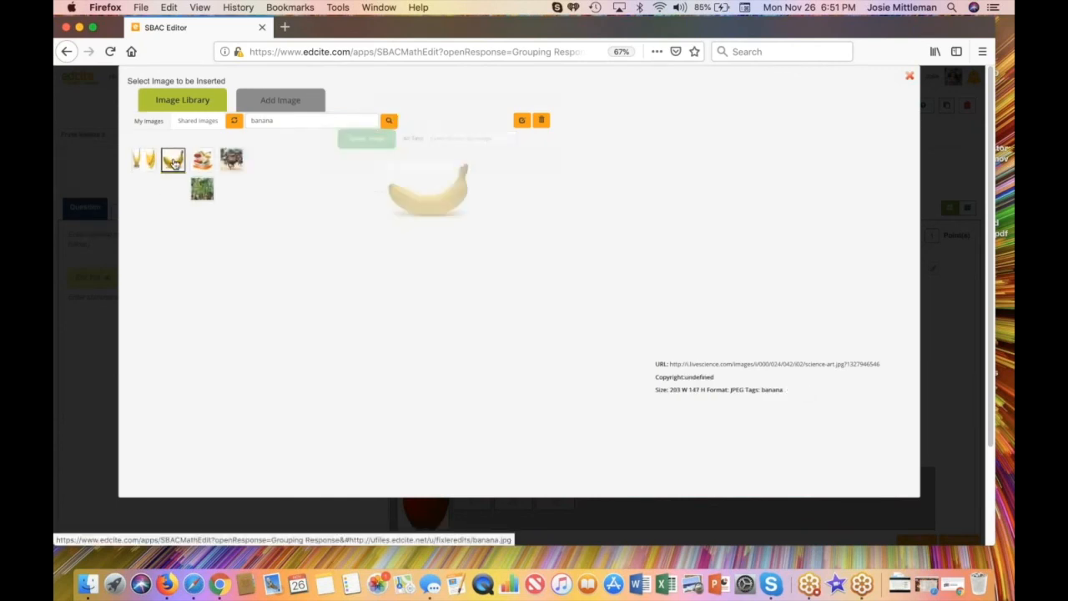
click(364, 140)
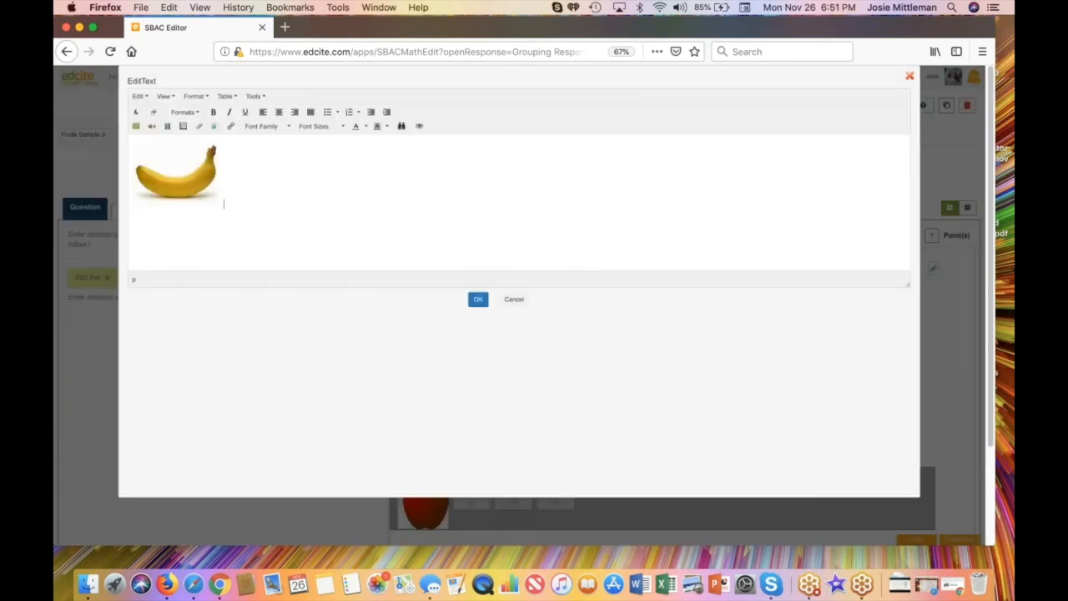
click(477, 300)
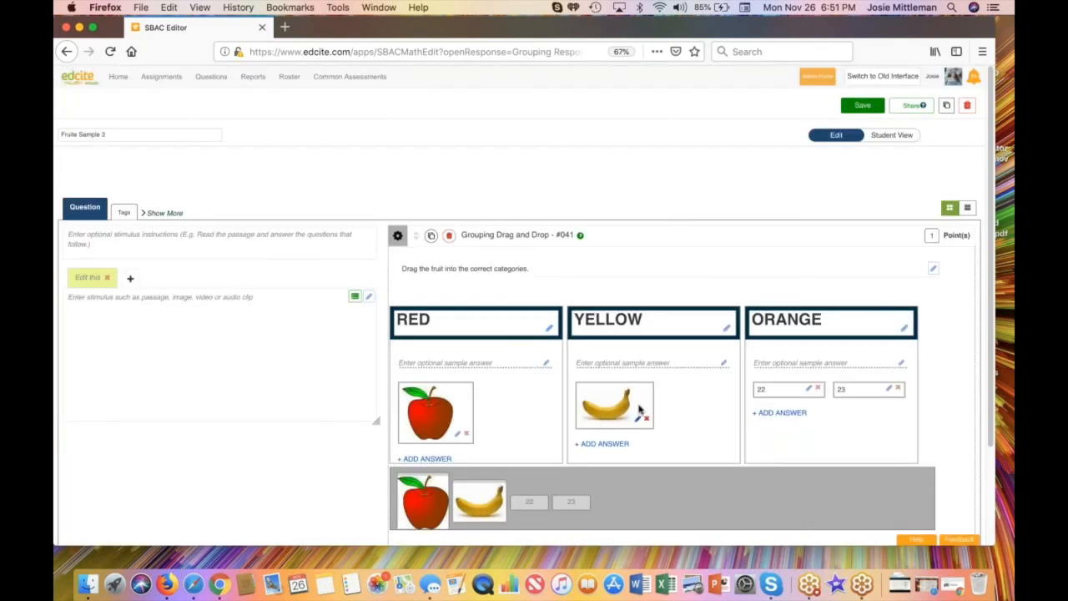
Step: Replace the ORANGE group's first placeholder answer with the orange picture found by searching the shared images for "orange", and delete its second placeholder answer
click(808, 389)
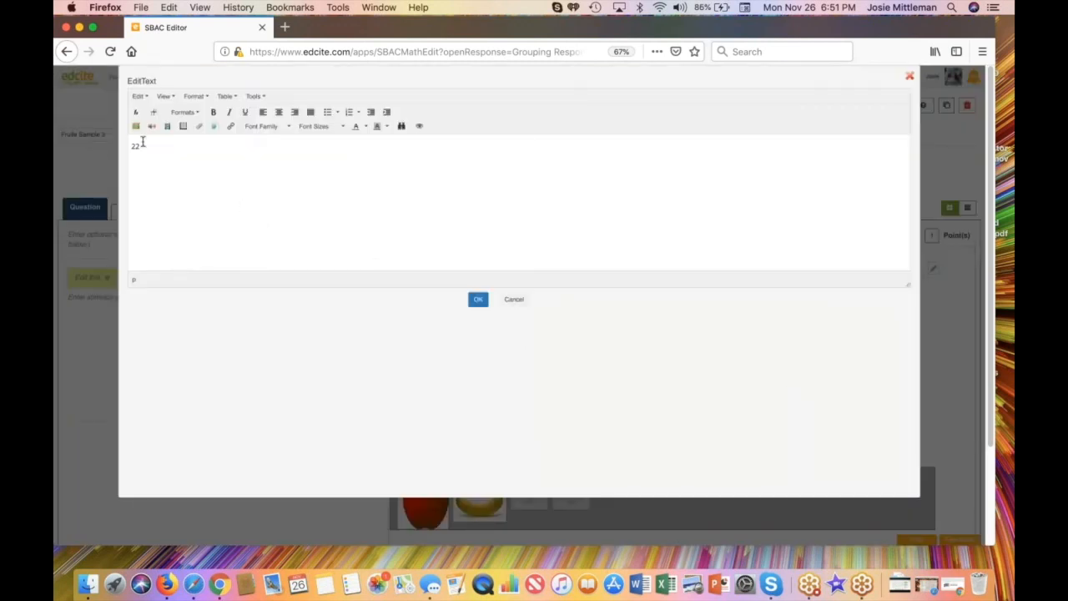
drag(140, 145, 116, 150)
key(BackSpace)
click(135, 126)
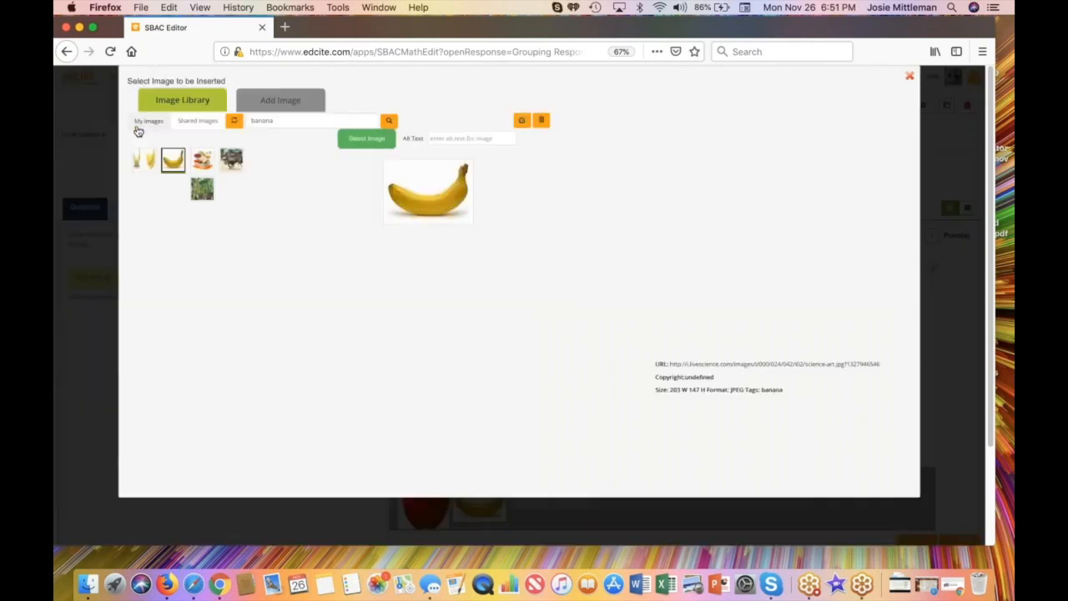
drag(281, 120, 237, 117)
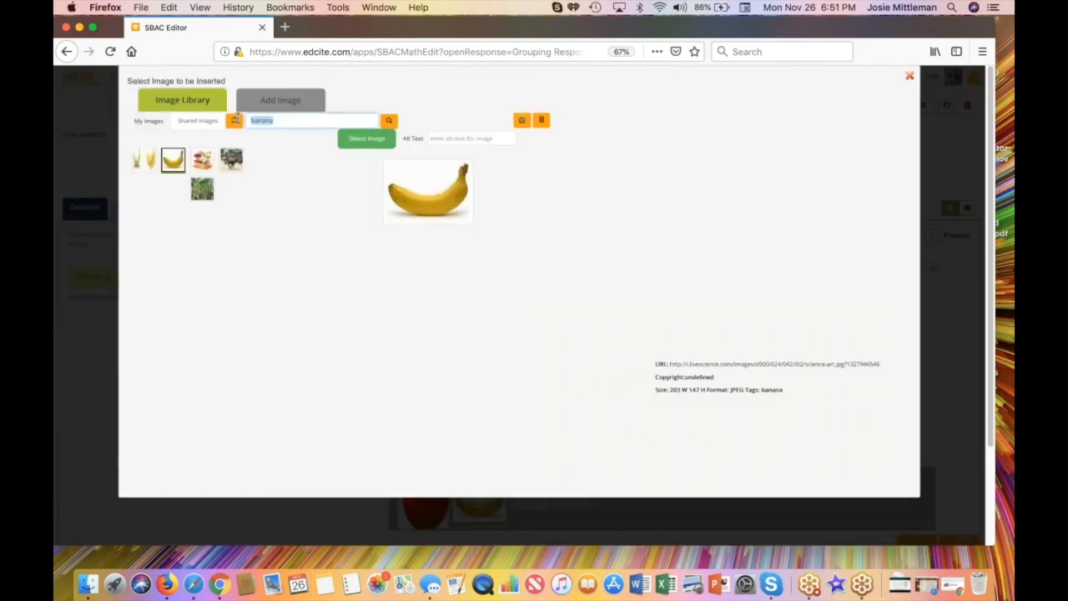
text(orange)
click(389, 121)
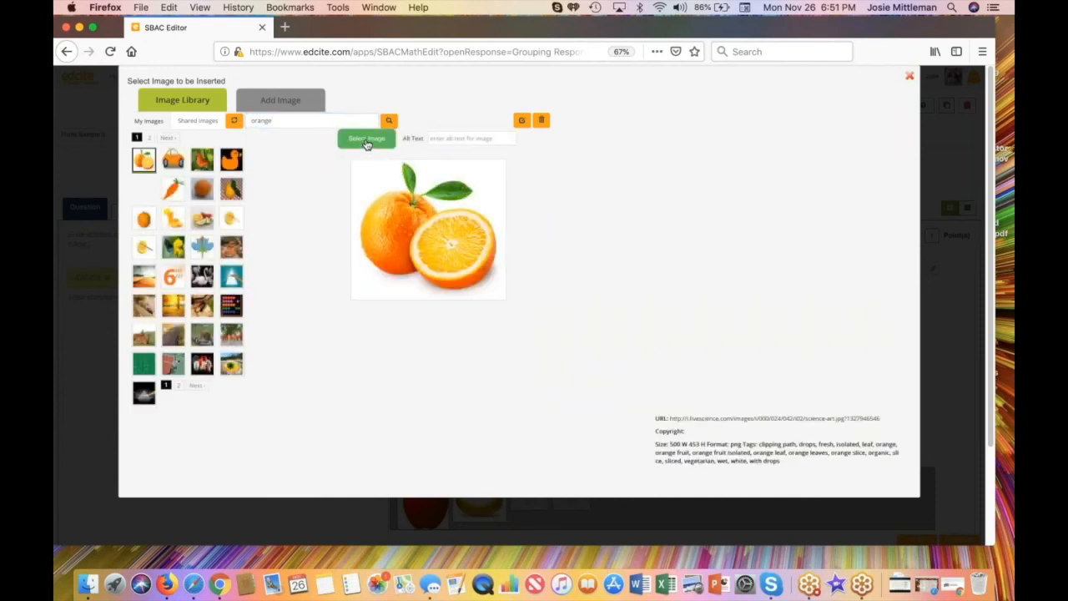
click(367, 140)
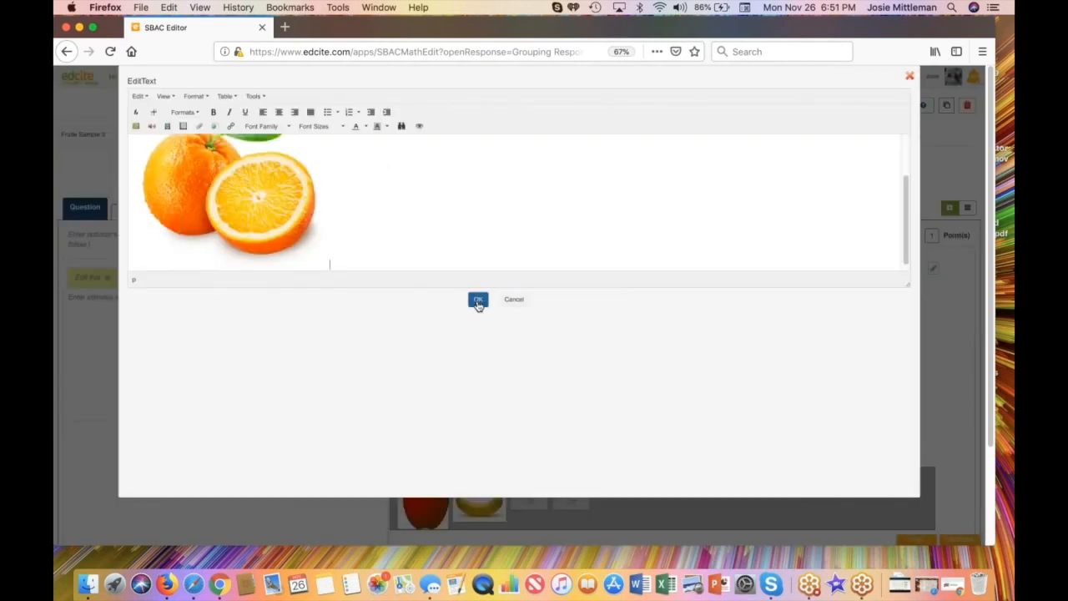
click(478, 299)
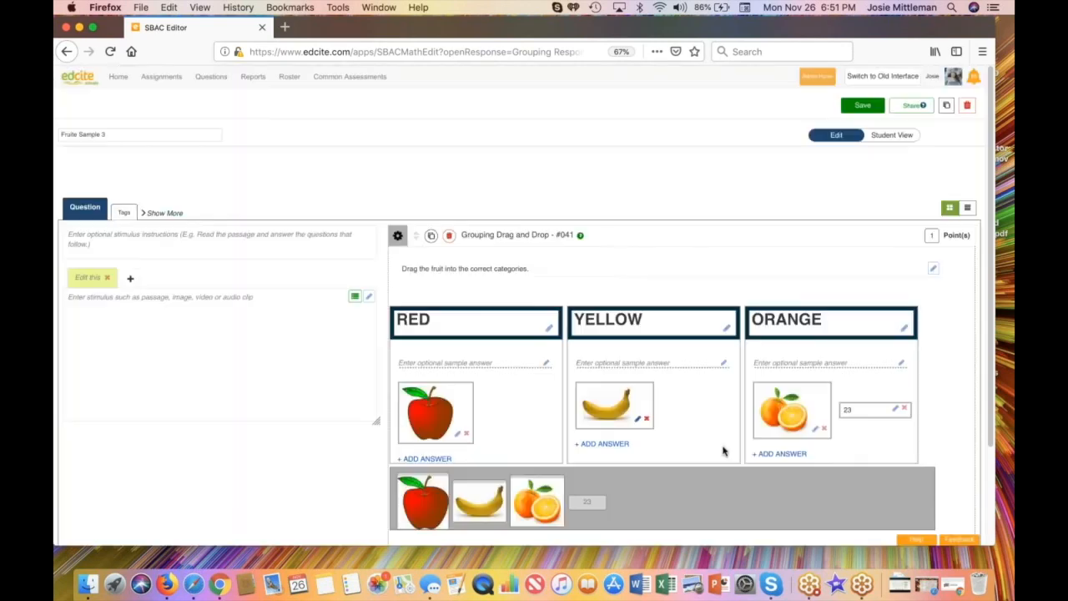
click(906, 410)
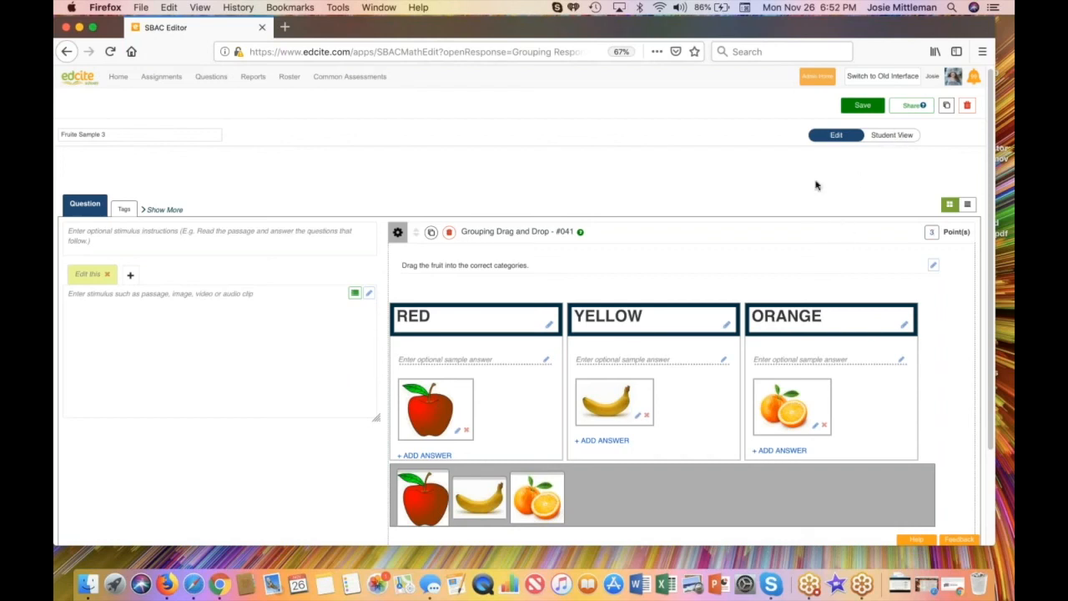
Step: Tag the question with the Florida ELA standard LAFS.1112.RH.1.1 and return to the question content
click(124, 210)
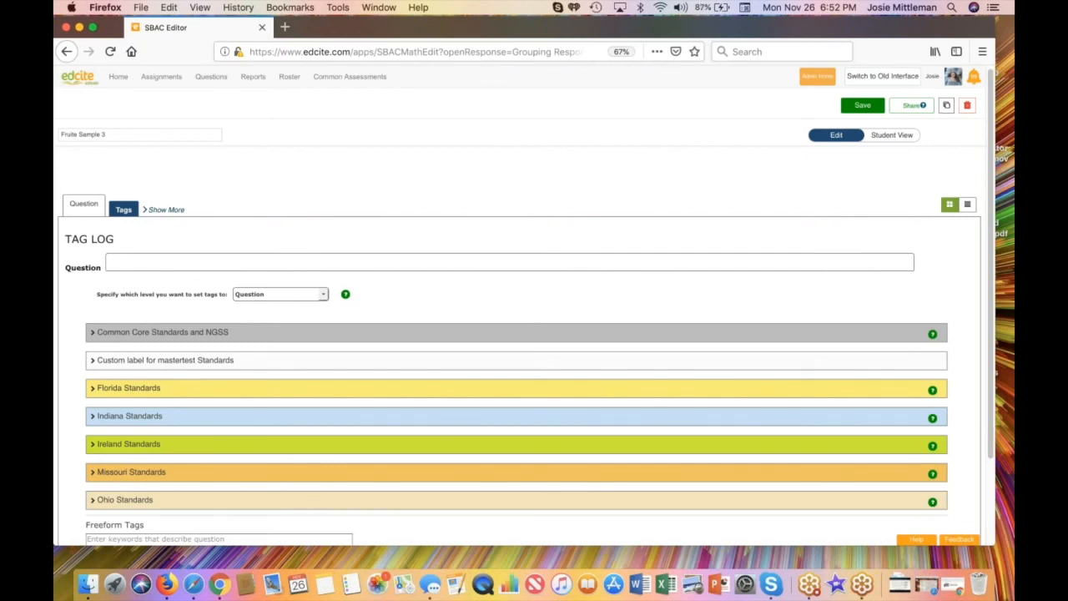
click(95, 388)
click(153, 413)
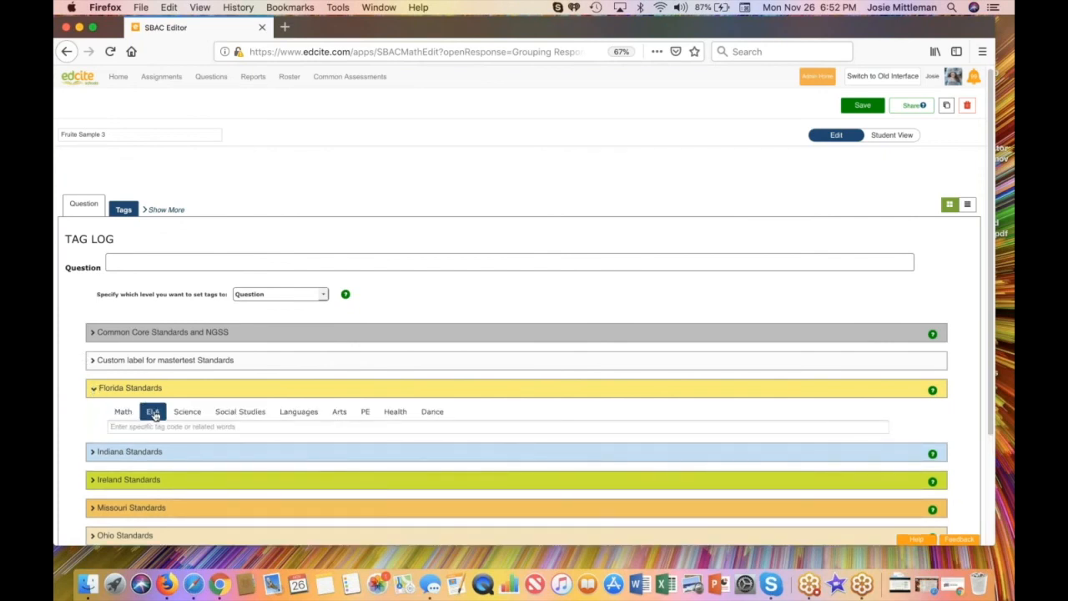
click(148, 427)
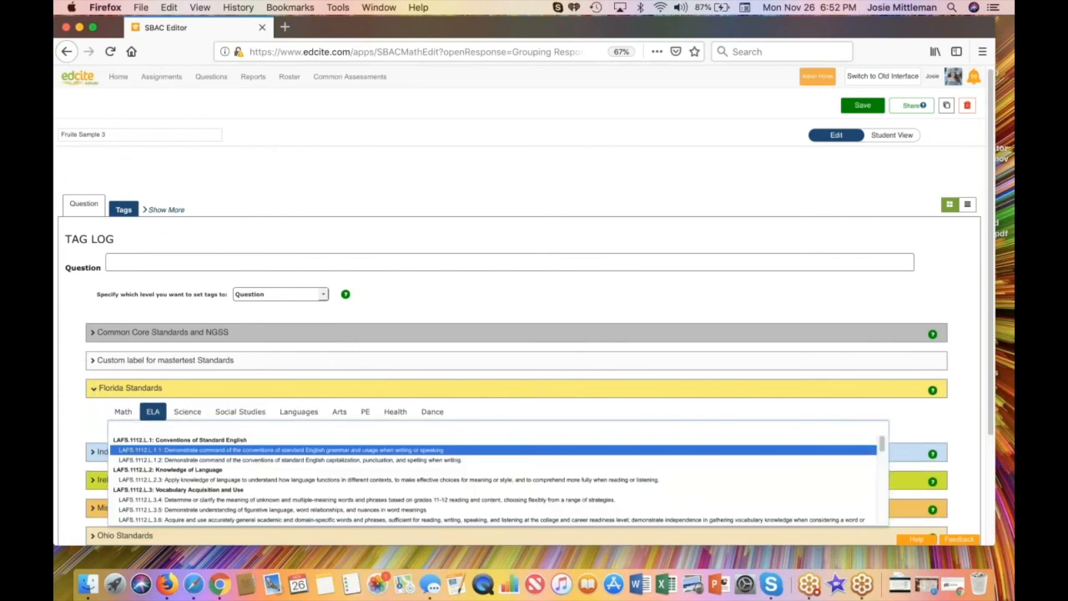
text(1.)
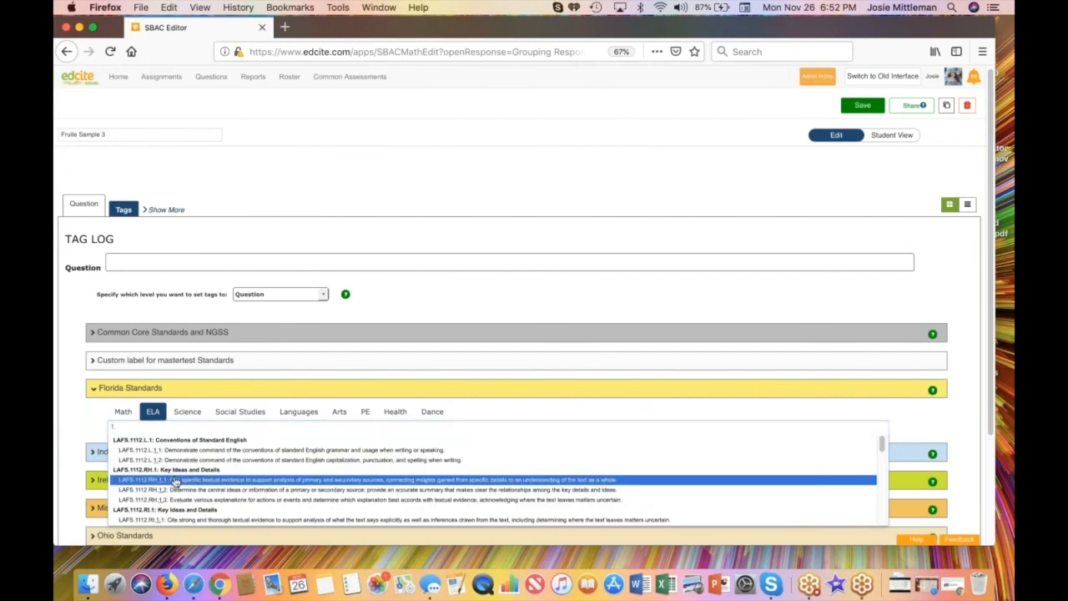
click(175, 481)
click(84, 203)
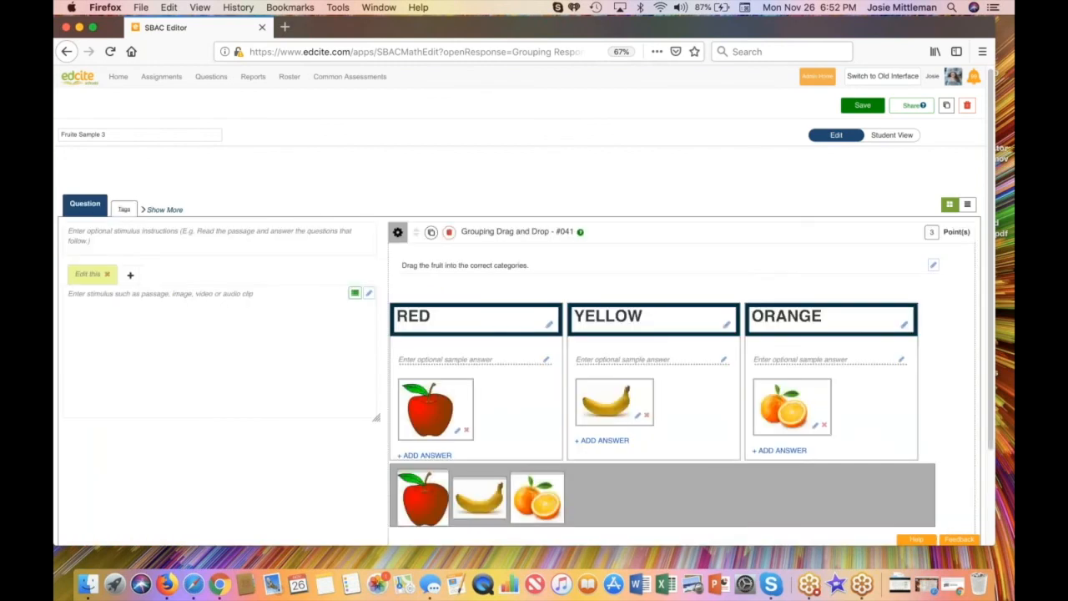
Step: Test the question in student view by sorting the apple, banana and orange into RED, YELLOW and ORANGE, check the answer and resume editing
click(889, 136)
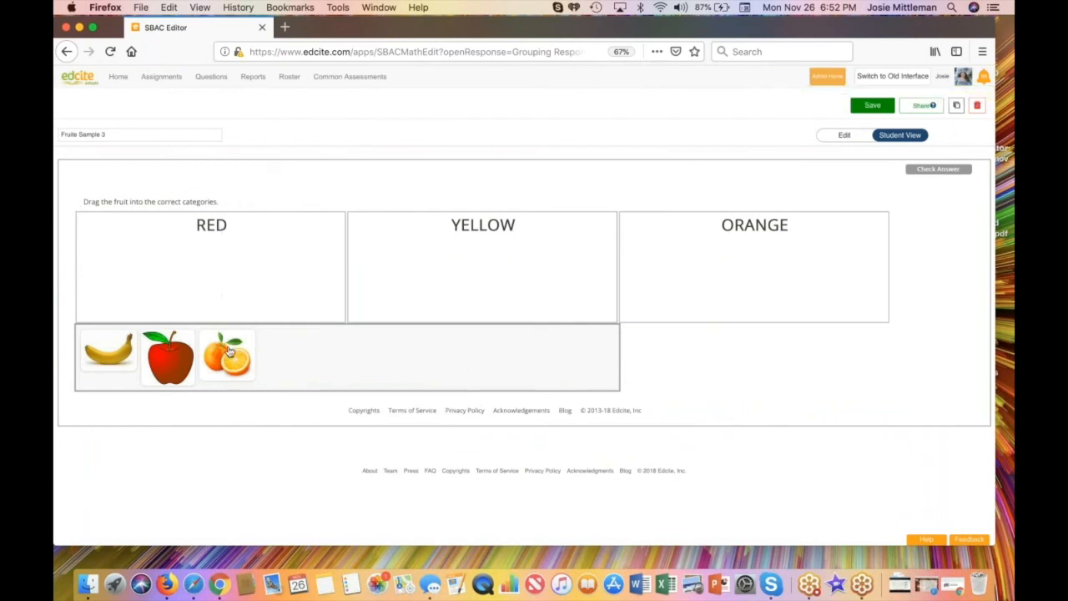
drag(230, 356, 701, 275)
drag(173, 350, 145, 320)
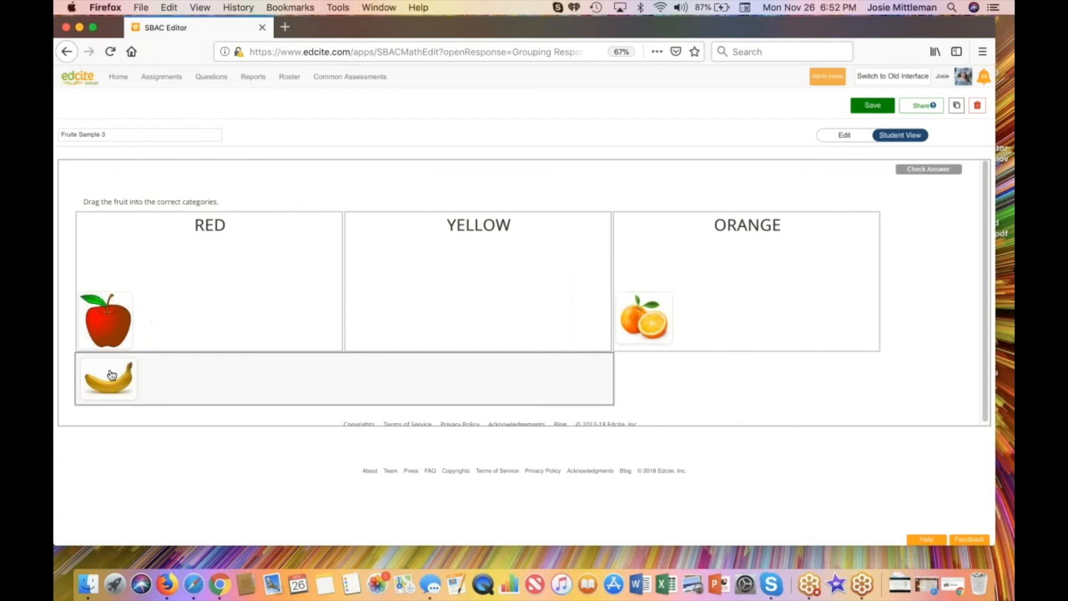
drag(112, 376, 441, 270)
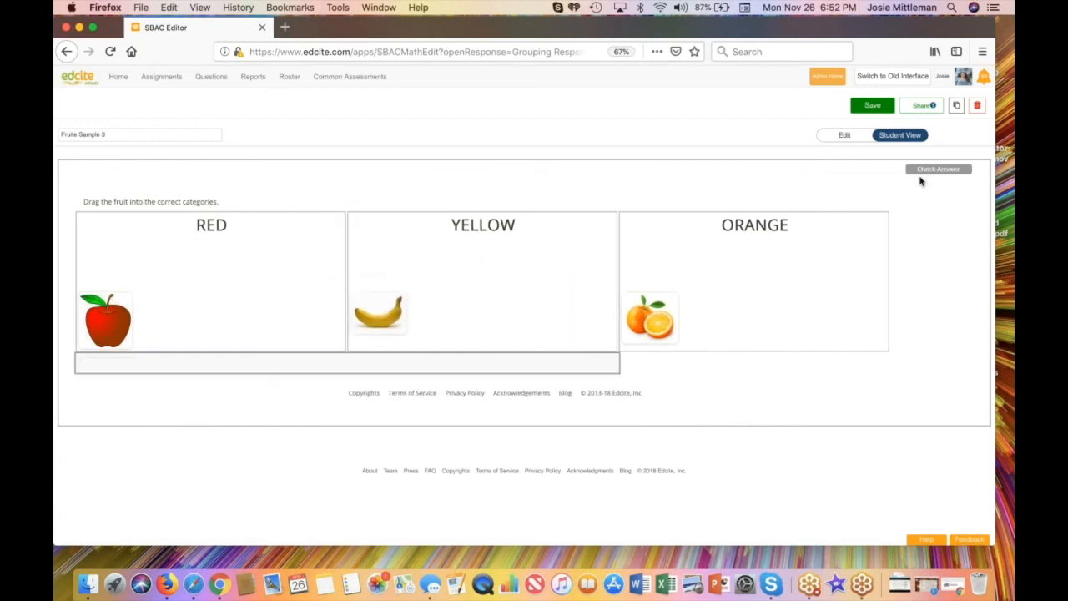
click(925, 171)
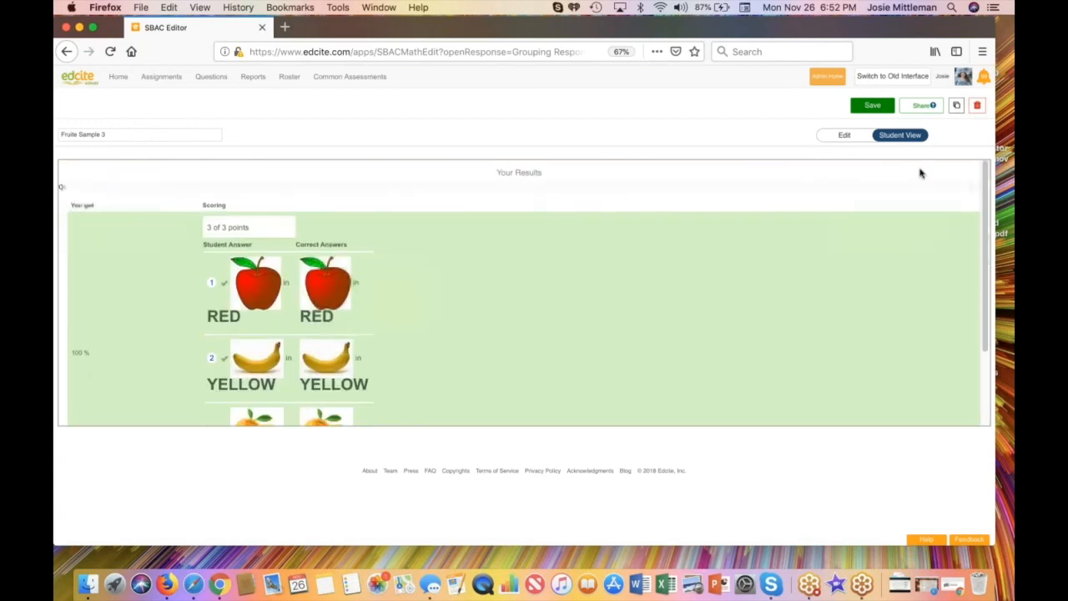
scroll(536, 361, down, 1)
scroll(536, 361, down, 3)
scroll(537, 362, up, 5)
click(844, 137)
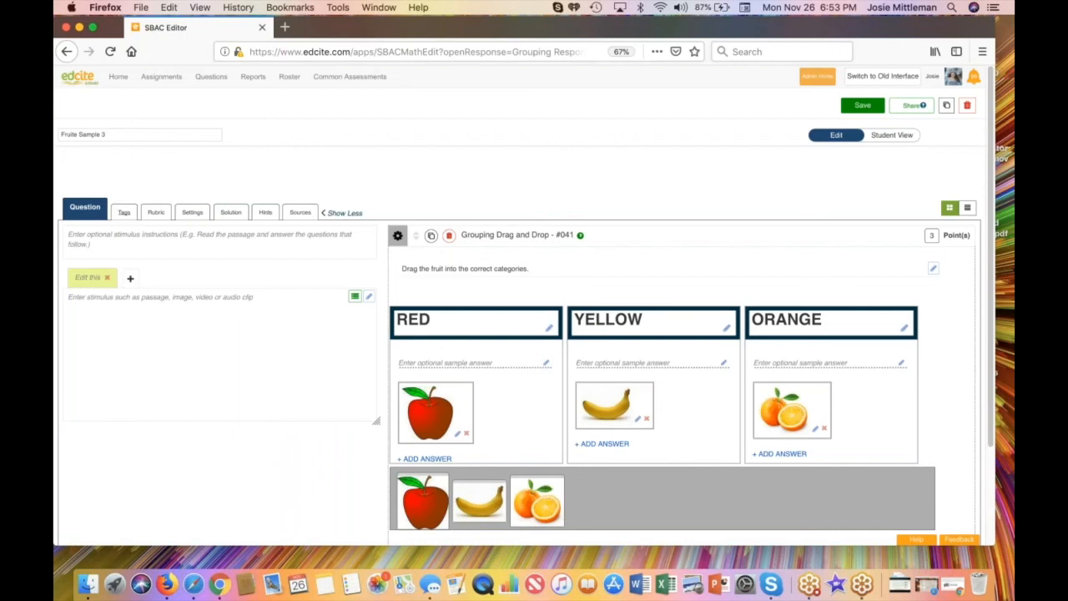
Step: Open the stimulus text editor and look through the audio library and its options for adding audio by URL, upload or recording
click(370, 298)
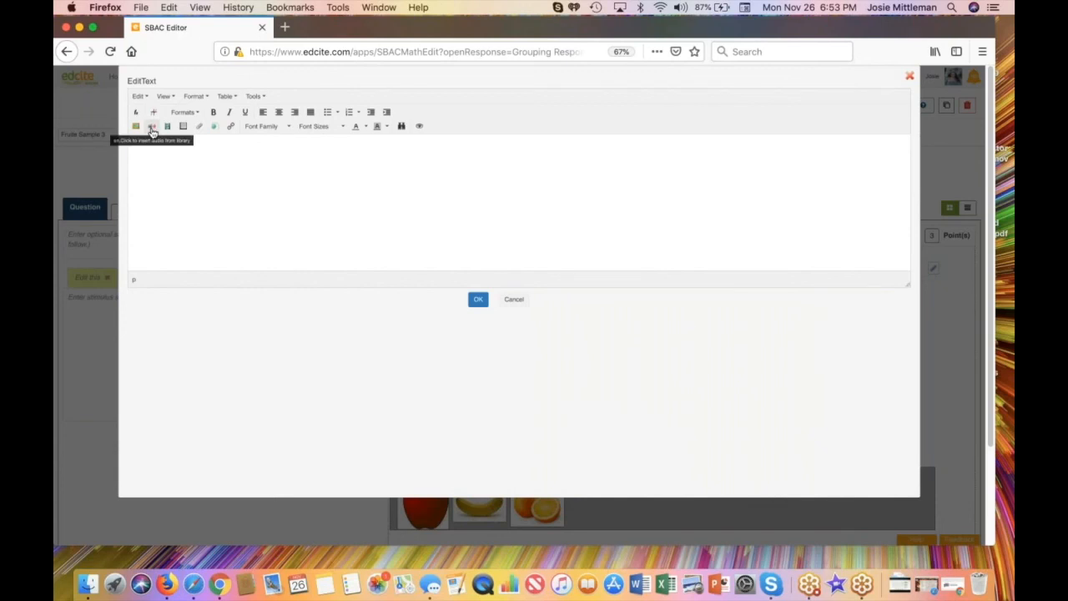
click(152, 131)
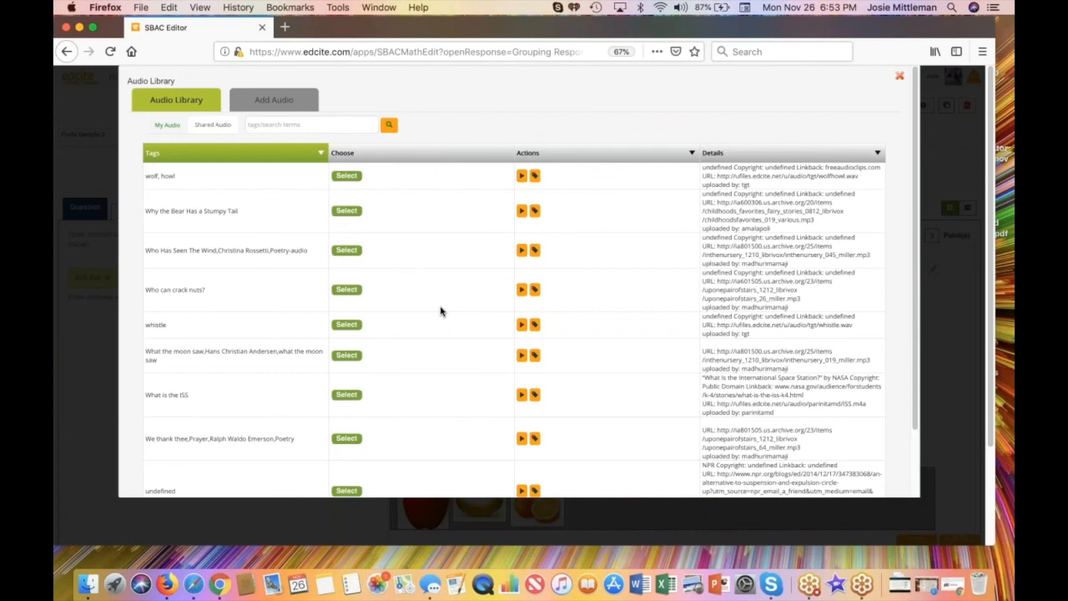
click(167, 124)
click(212, 124)
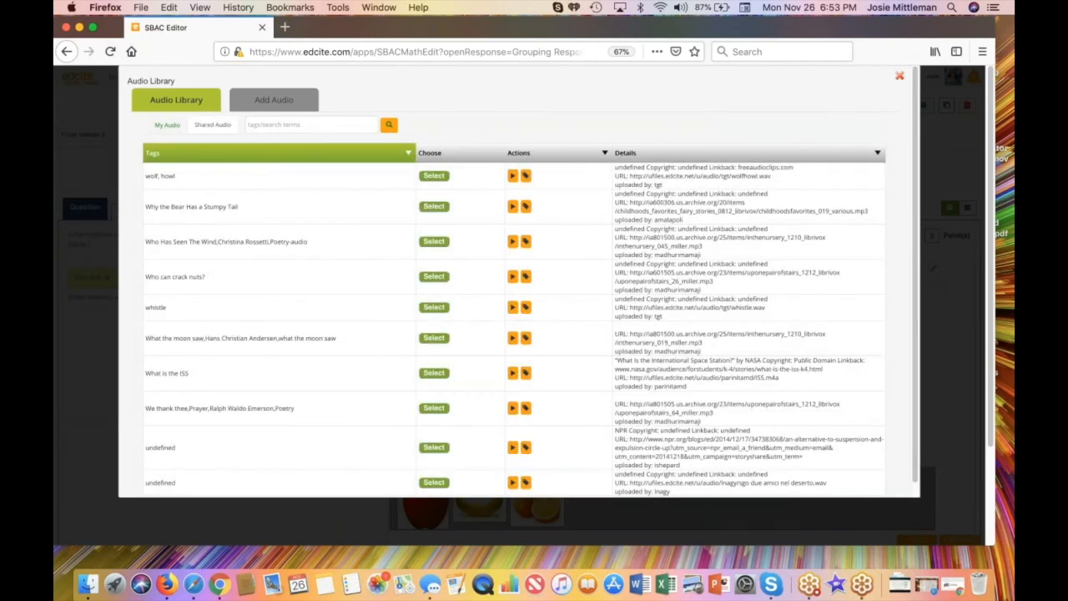
click(264, 105)
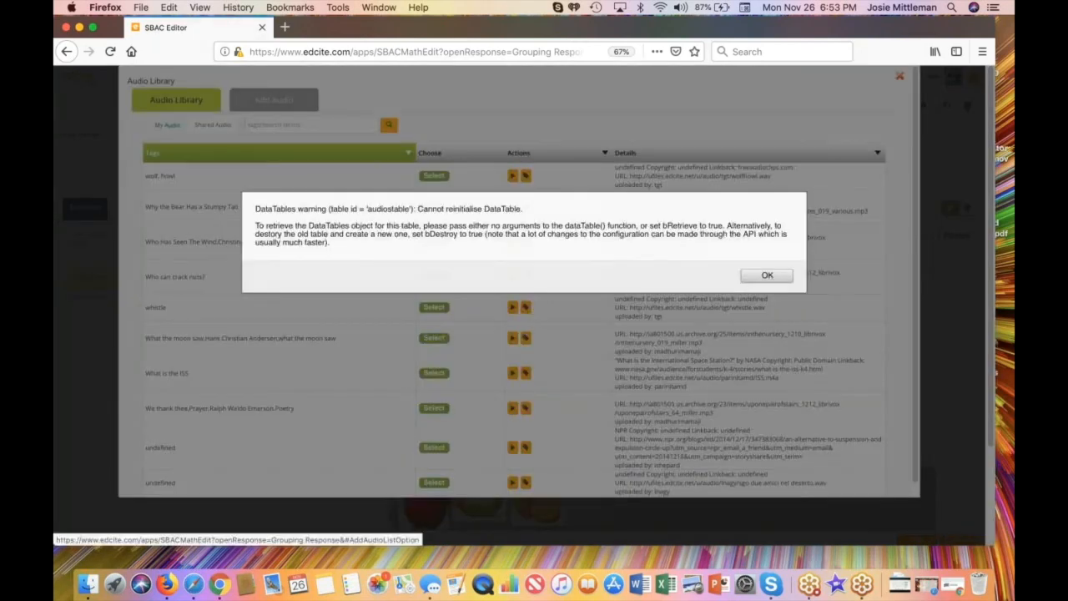
click(773, 278)
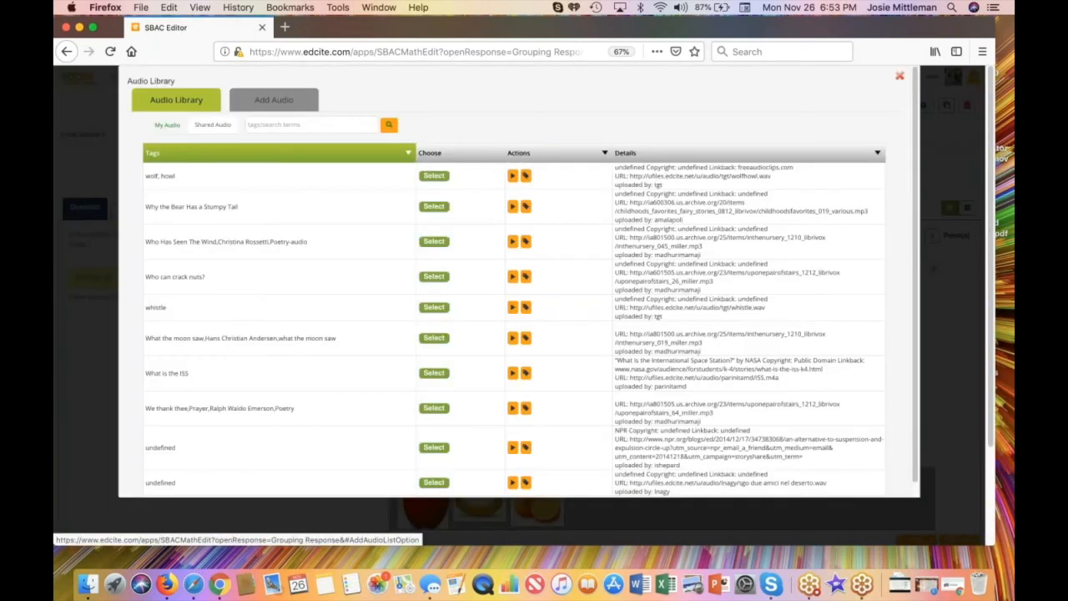
click(275, 98)
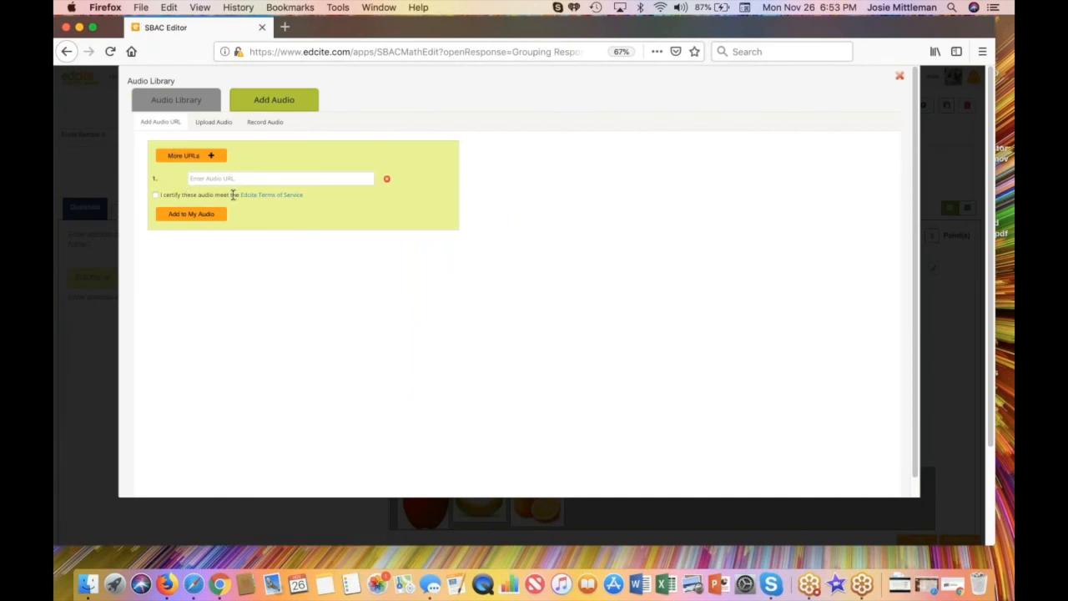
click(213, 124)
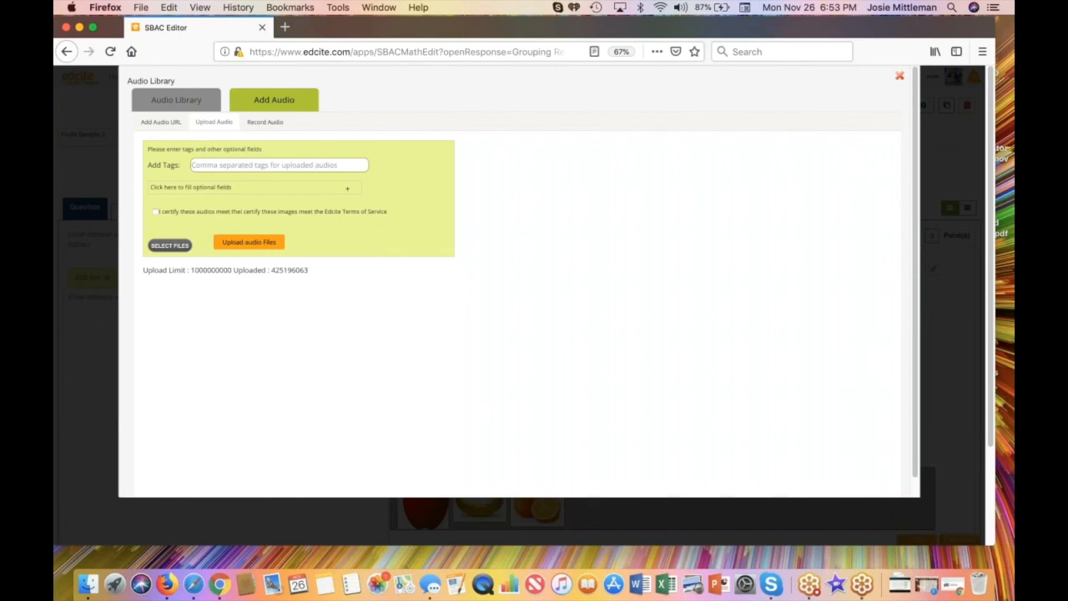
click(263, 126)
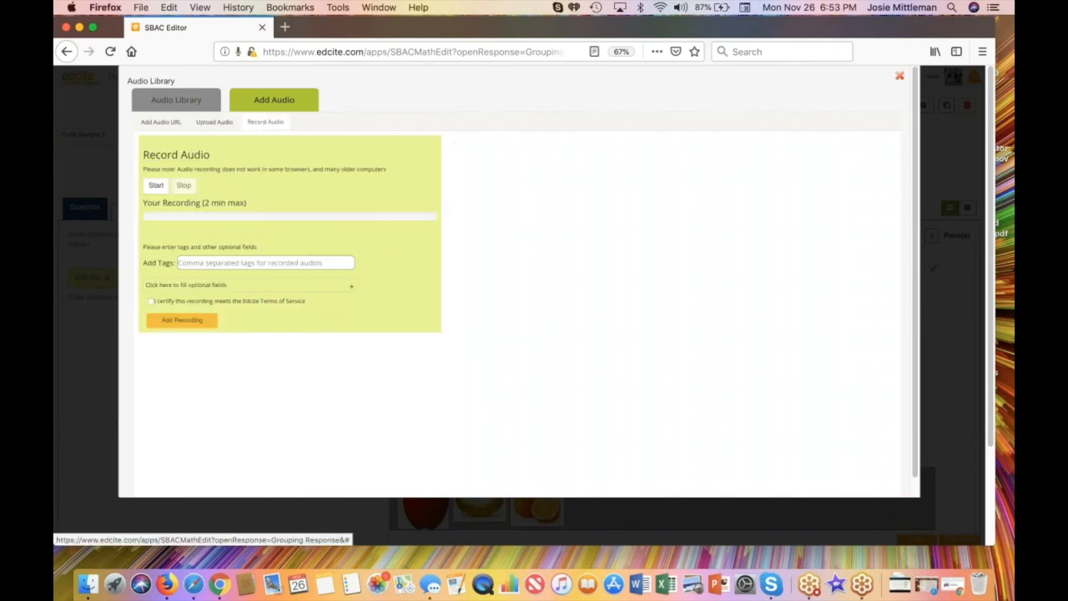
click(400, 169)
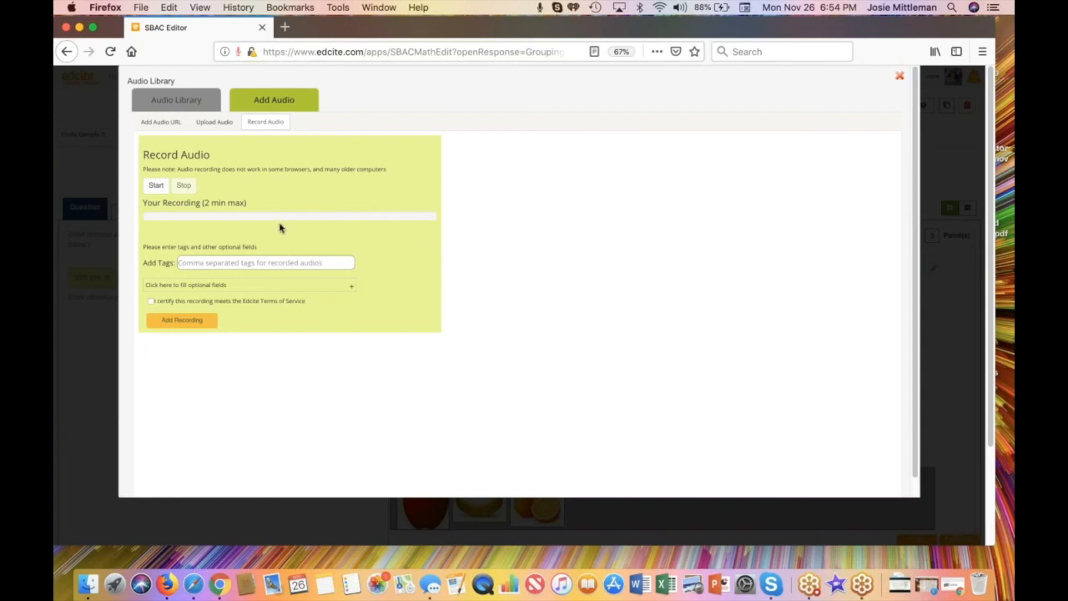
click(899, 77)
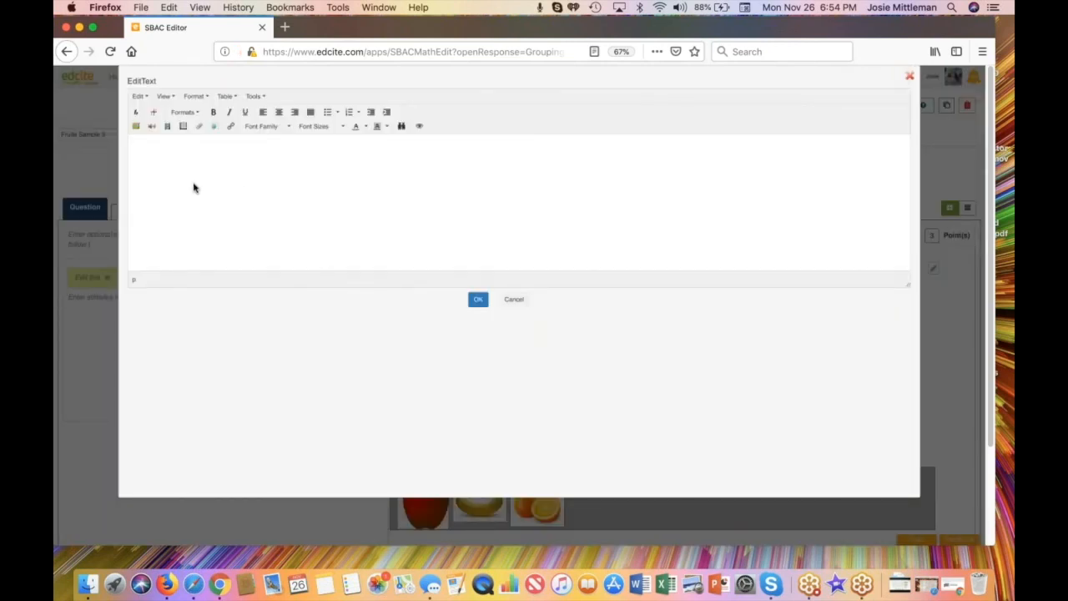
Step: Look through the video library's shared videos and the options for adding videos by URL or upload
click(168, 129)
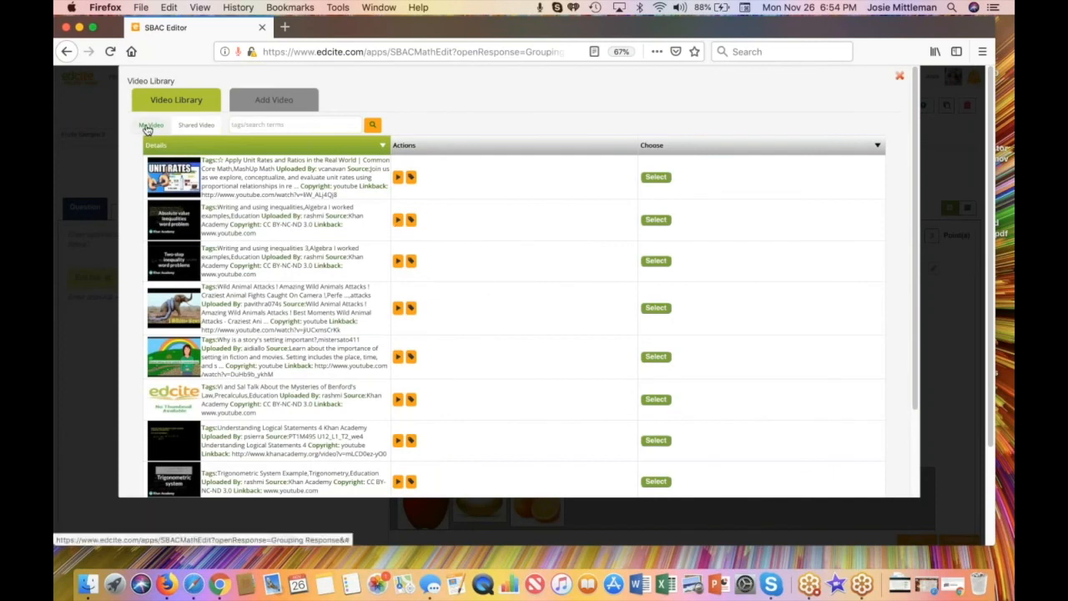
click(196, 125)
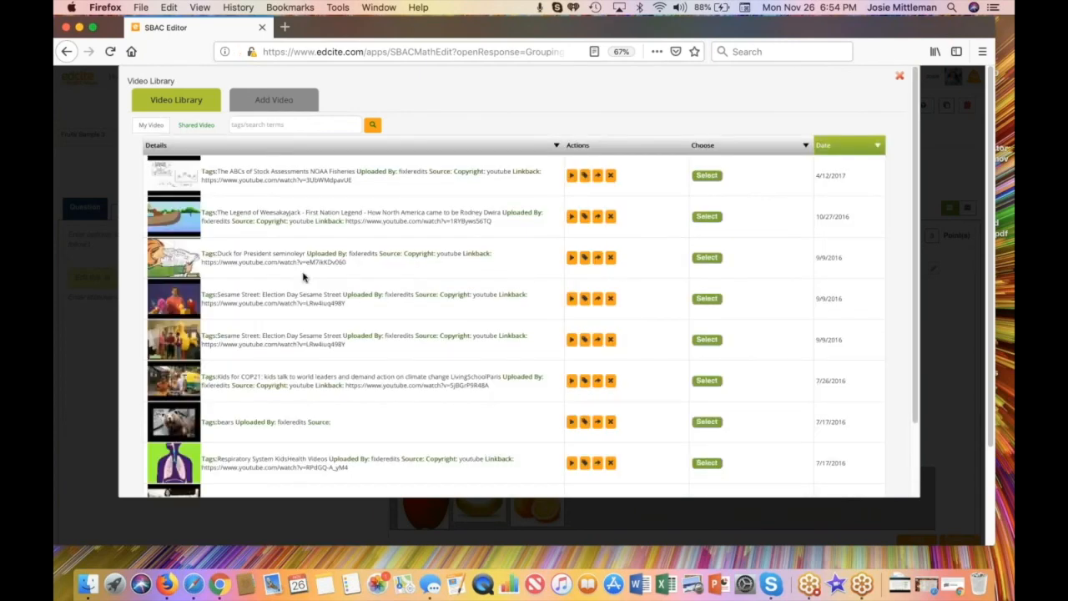
scroll(269, 370, down, 3)
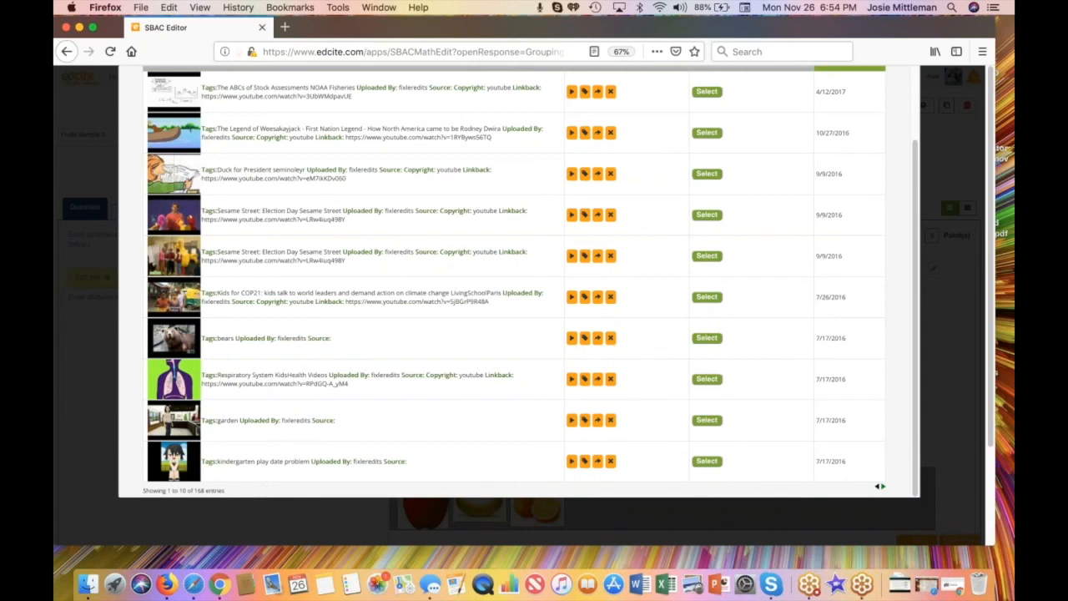
scroll(318, 396, up, 3)
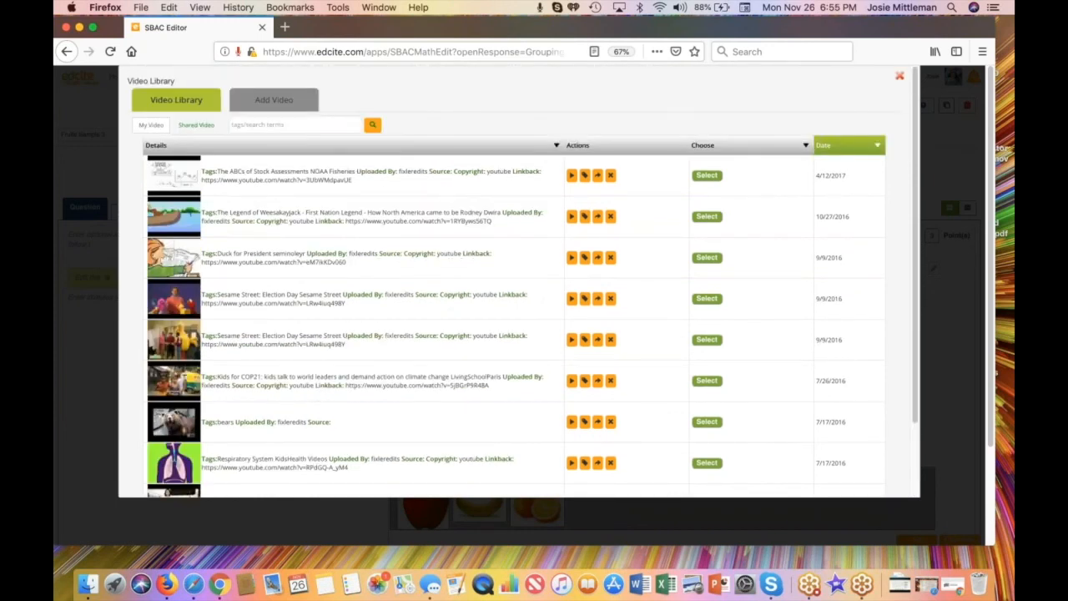
click(262, 102)
click(230, 128)
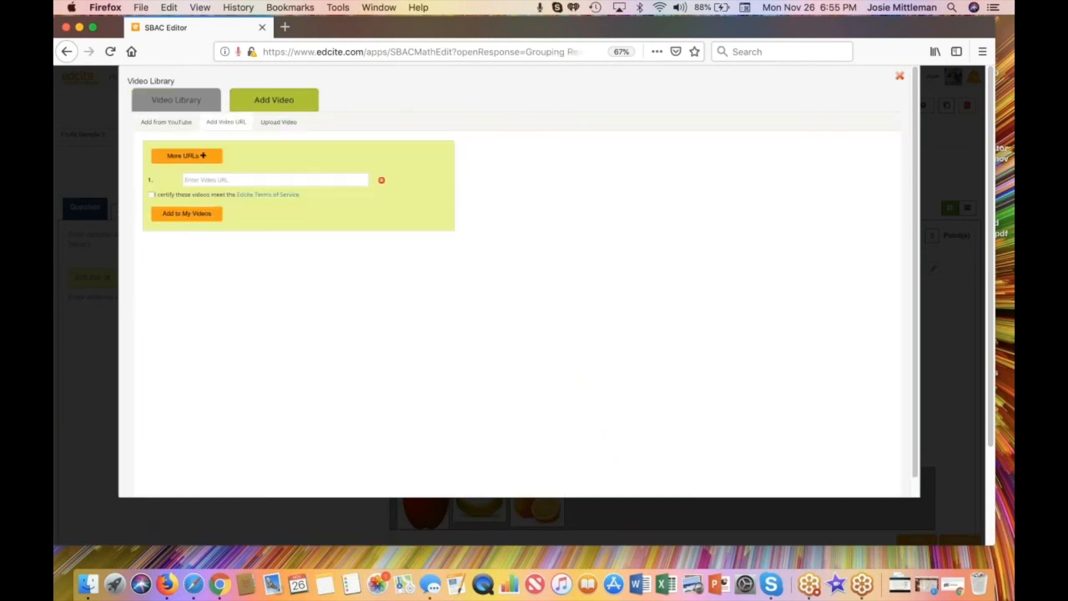
click(280, 124)
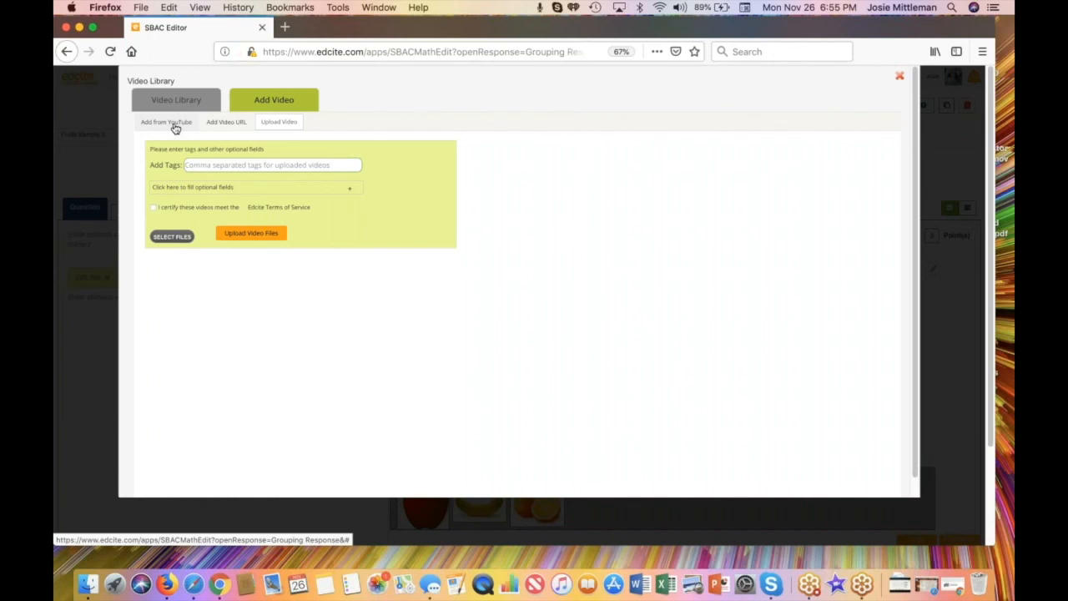
click(900, 77)
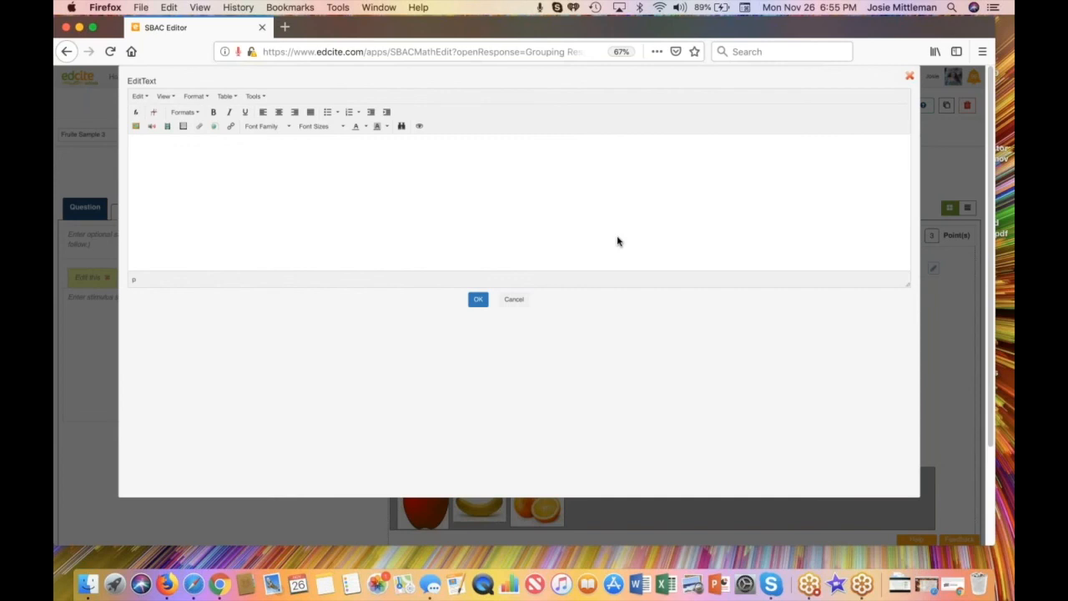
Step: Insert the equation y = 2/3 x + 1 into the stimulus with the math editor and accept the text
click(136, 113)
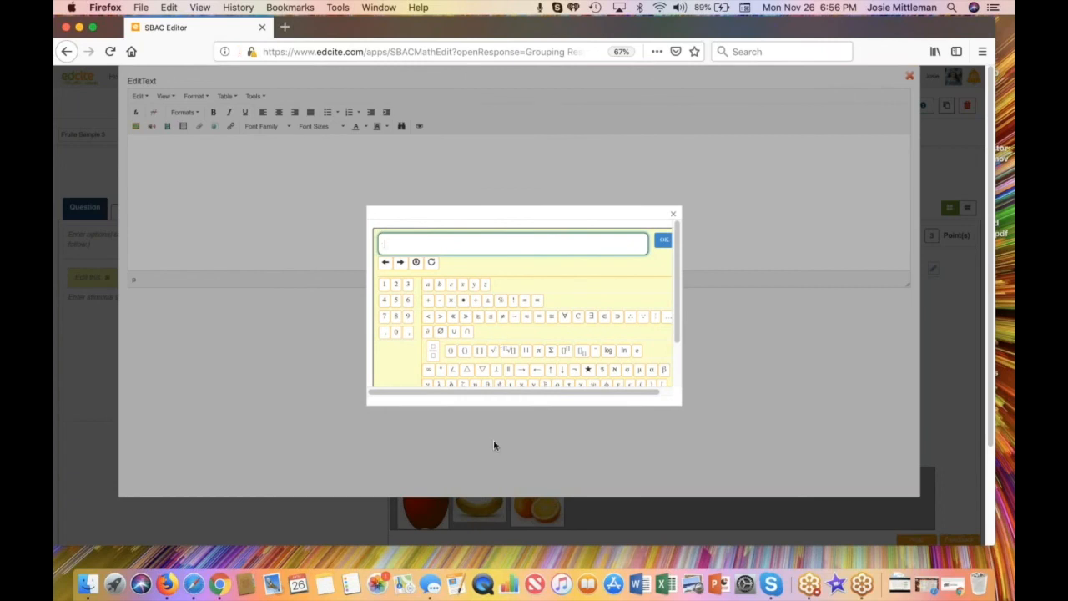
text(3+)
key(BackSpace)
text(=2/)
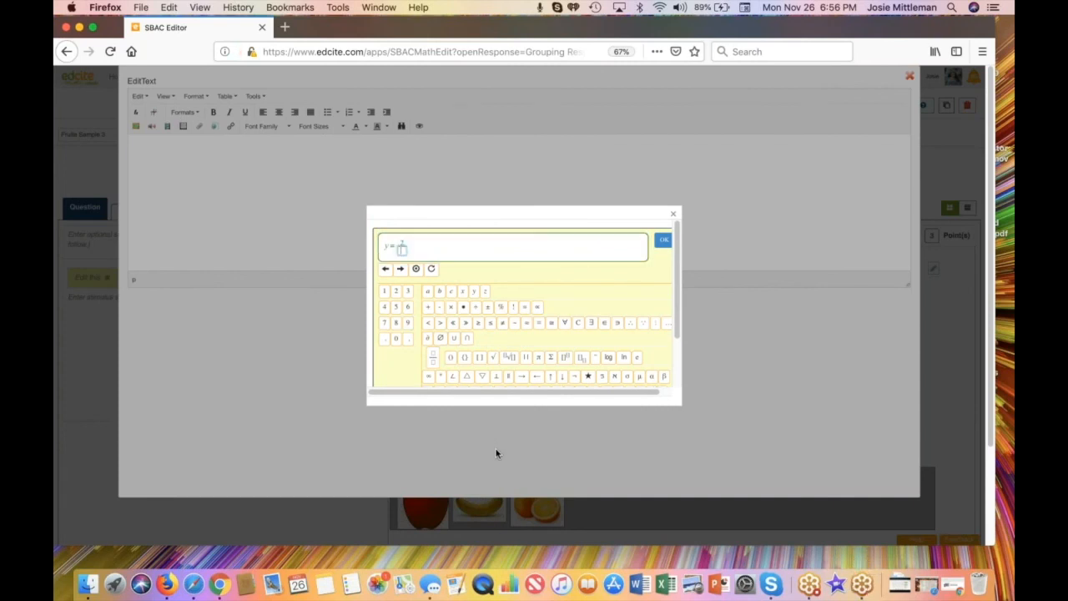
text(3)
click(401, 271)
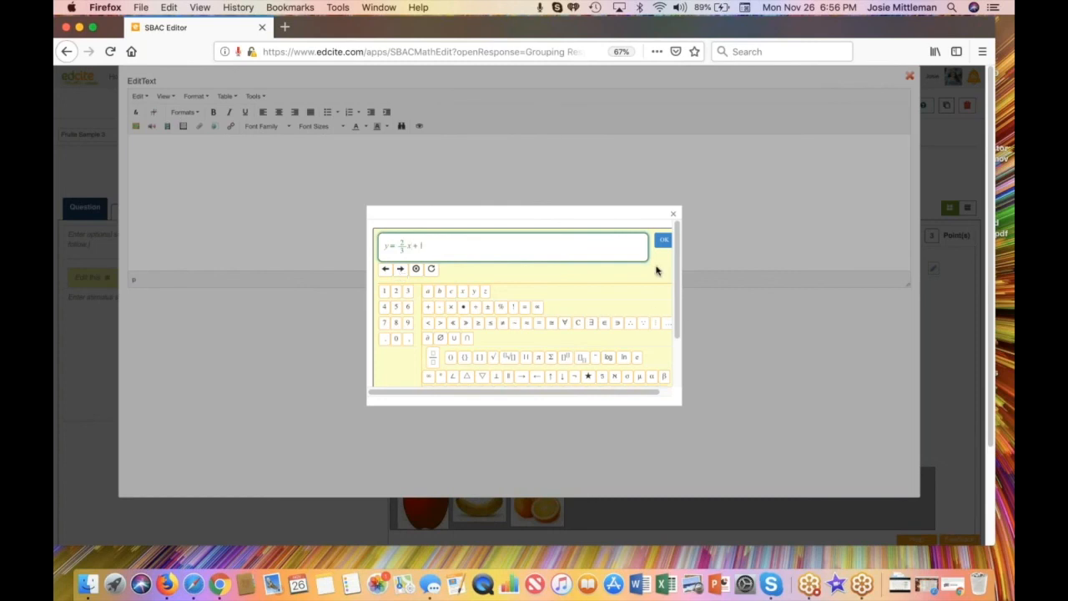
click(663, 242)
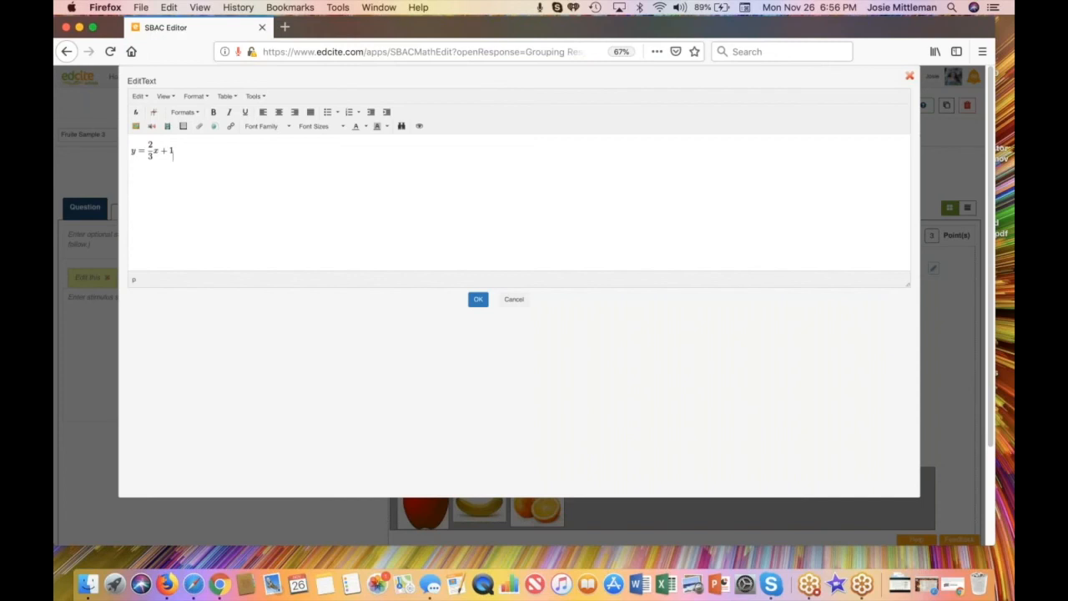
click(478, 300)
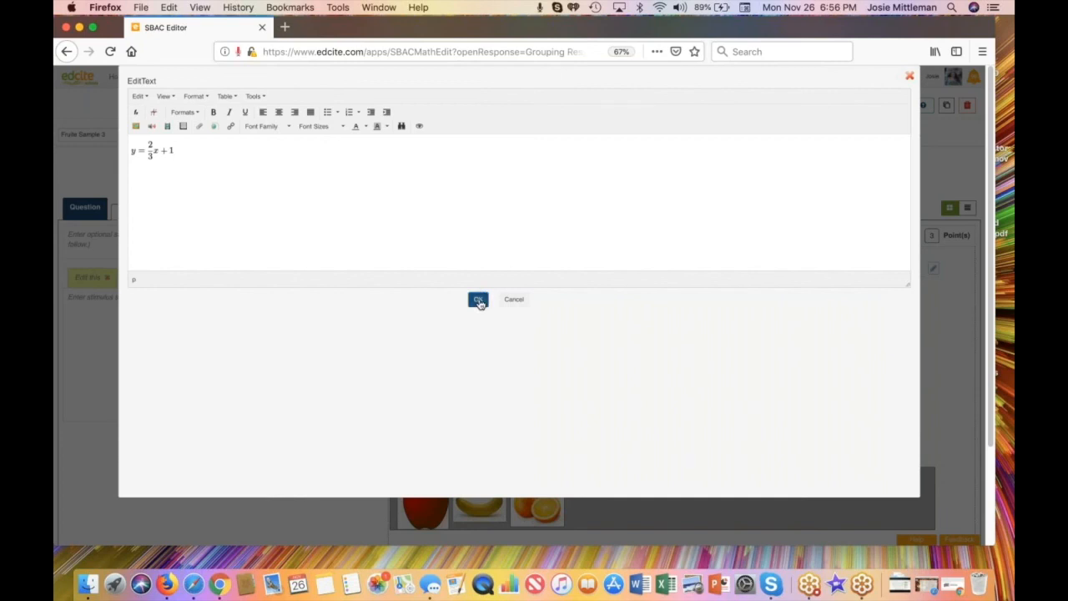